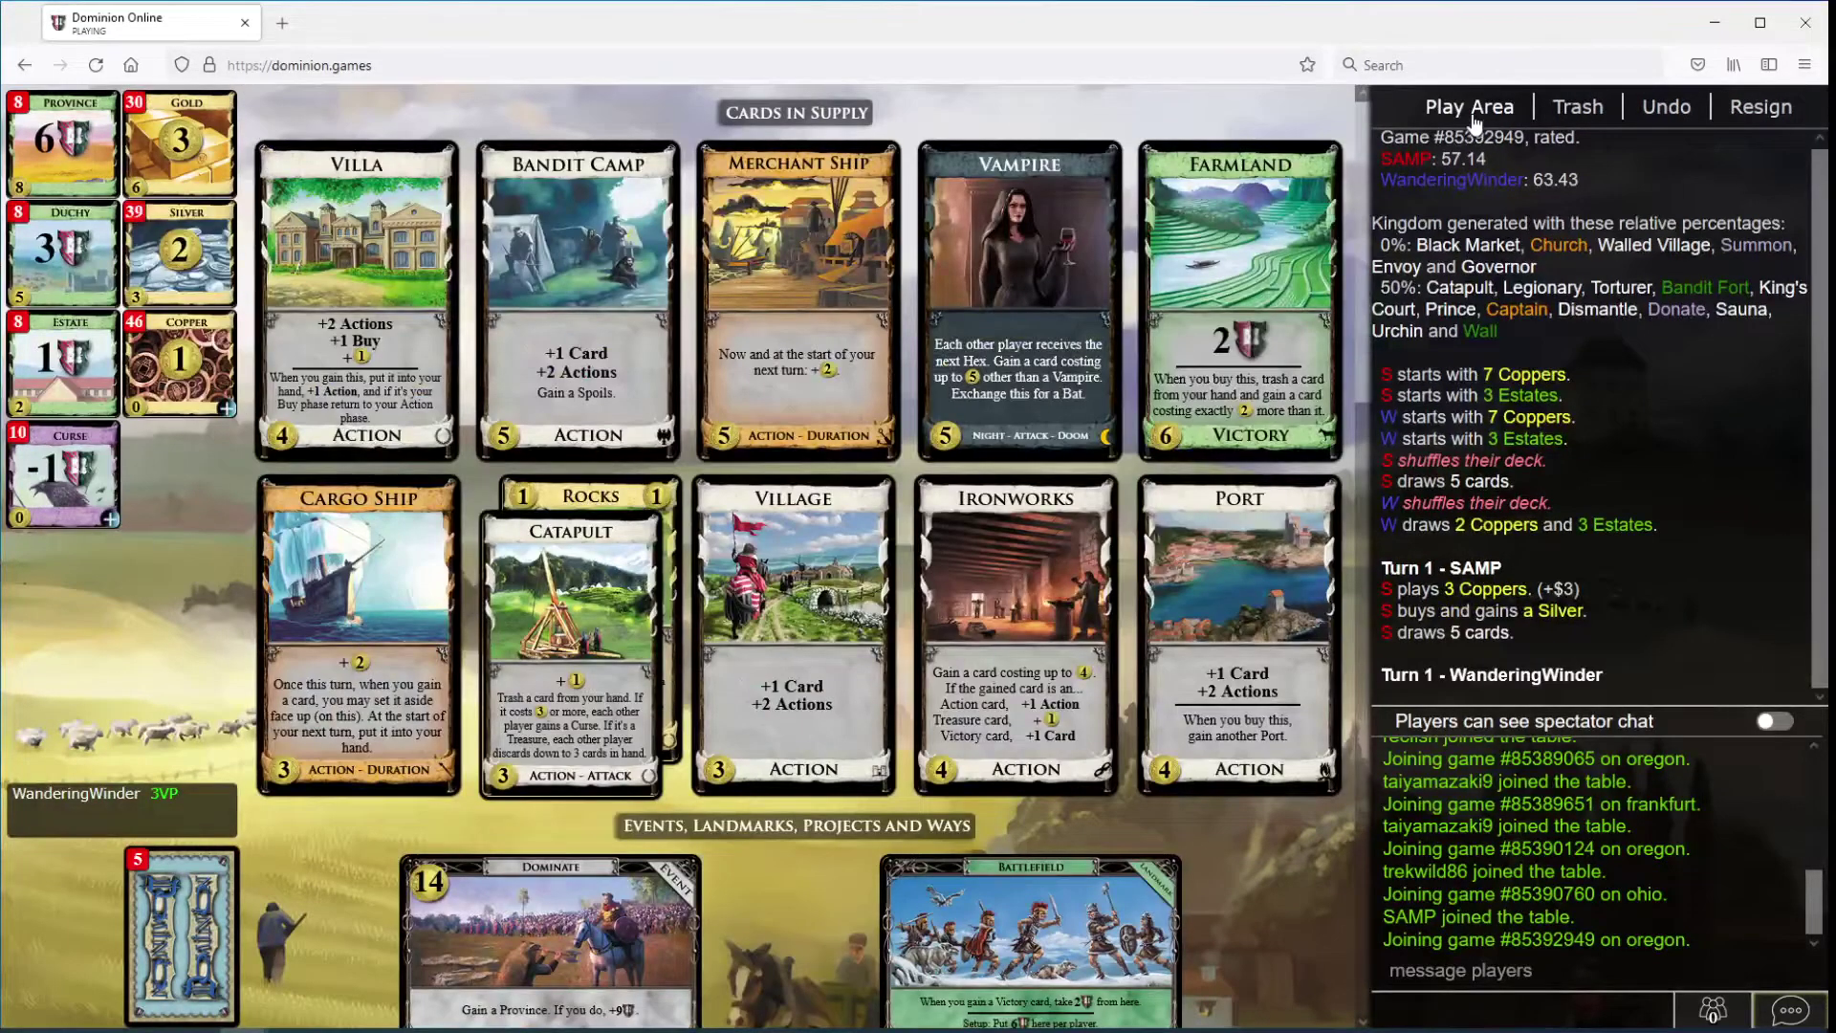
# Step: Switch from the Play Area back to the Kingdom table and end turn 1 with no purchase
pyautogui.click(1473, 122)
pyautogui.click(1055, 738)
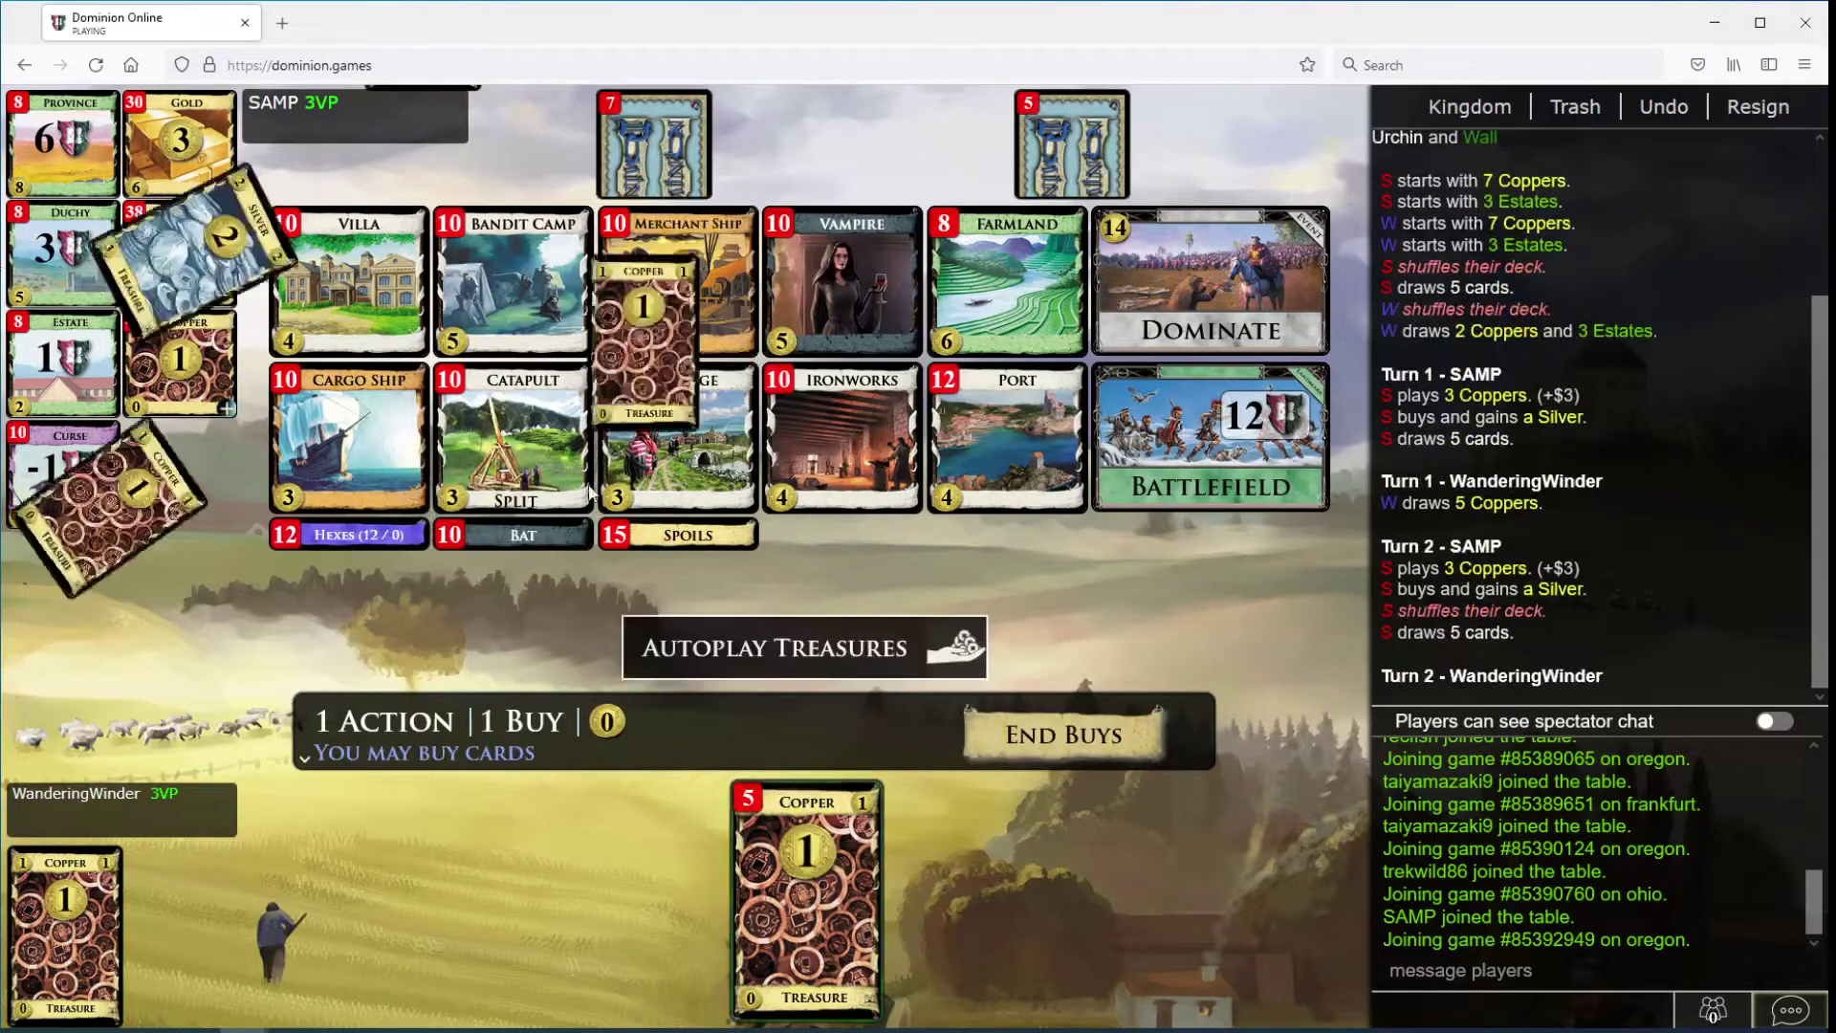
# Step: Buy a Vampire, then on the next turn buy a Catapult with three coins
pyautogui.click(799, 640)
pyautogui.click(830, 332)
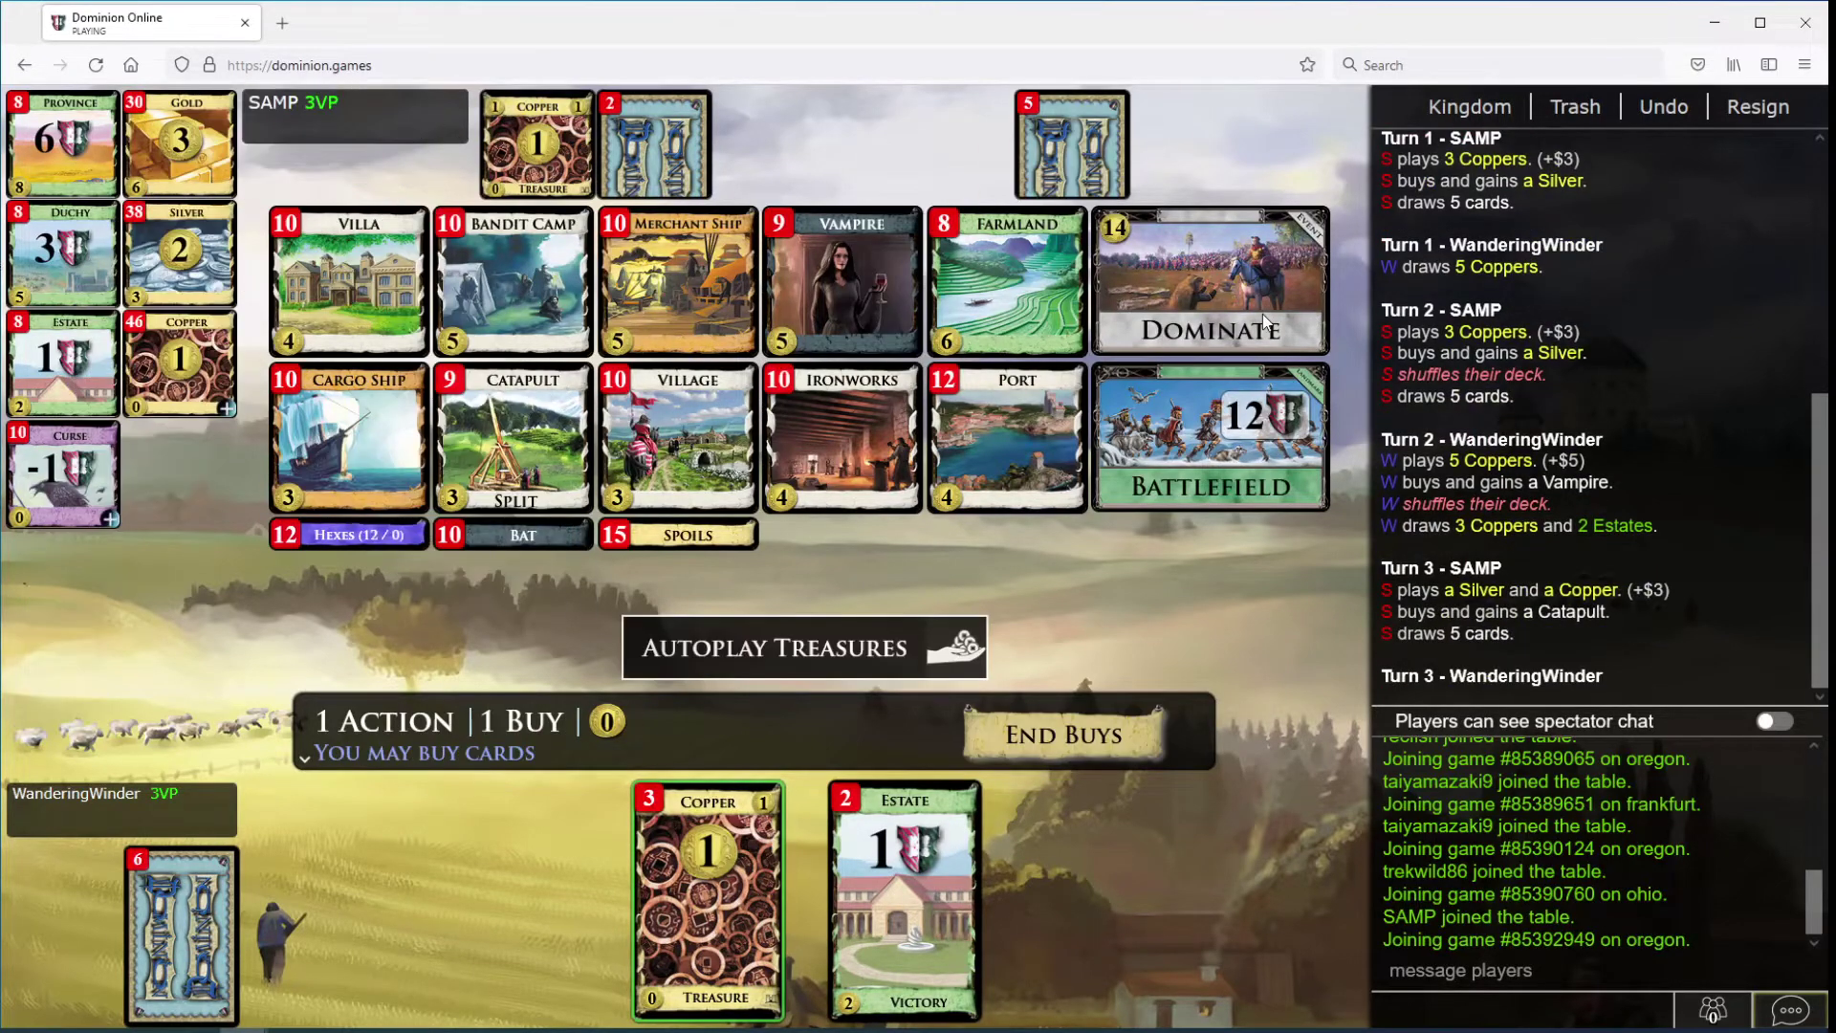
pyautogui.click(775, 647)
pyautogui.click(517, 438)
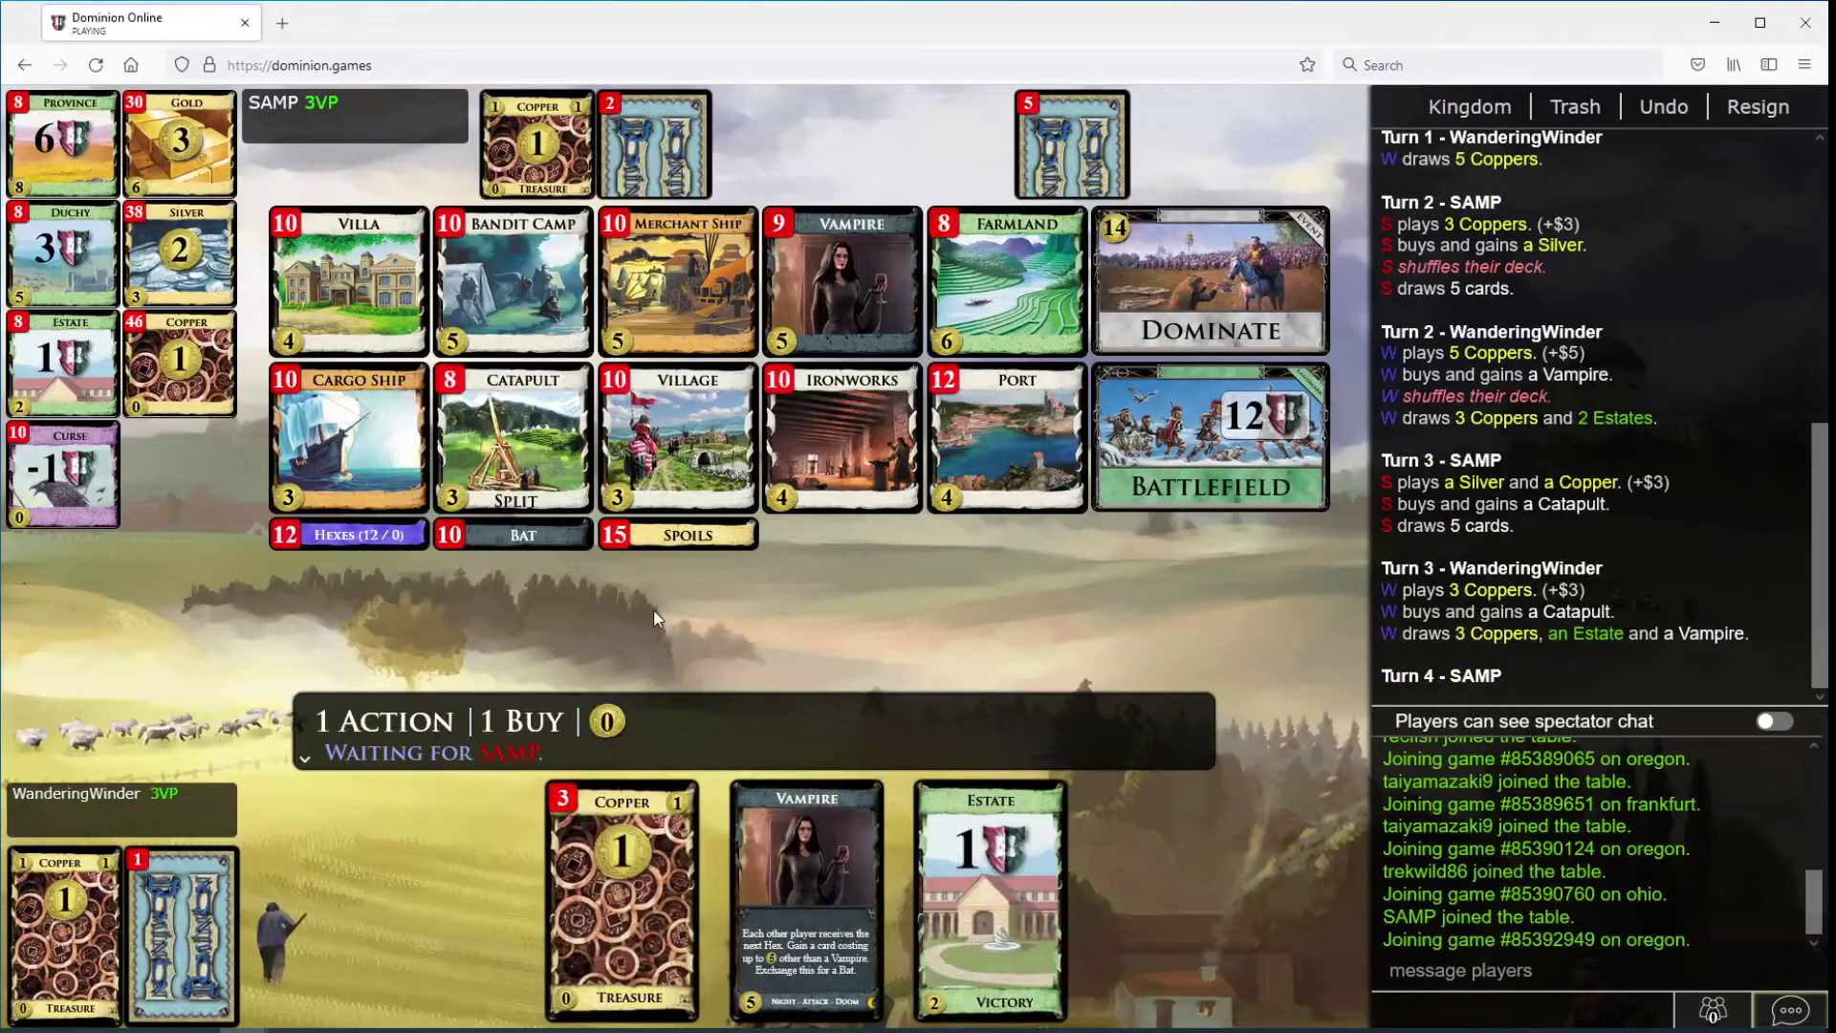
# Step: Buy a second Catapult and use the Vampire at night to gain a Bandit Camp
pyautogui.click(684, 652)
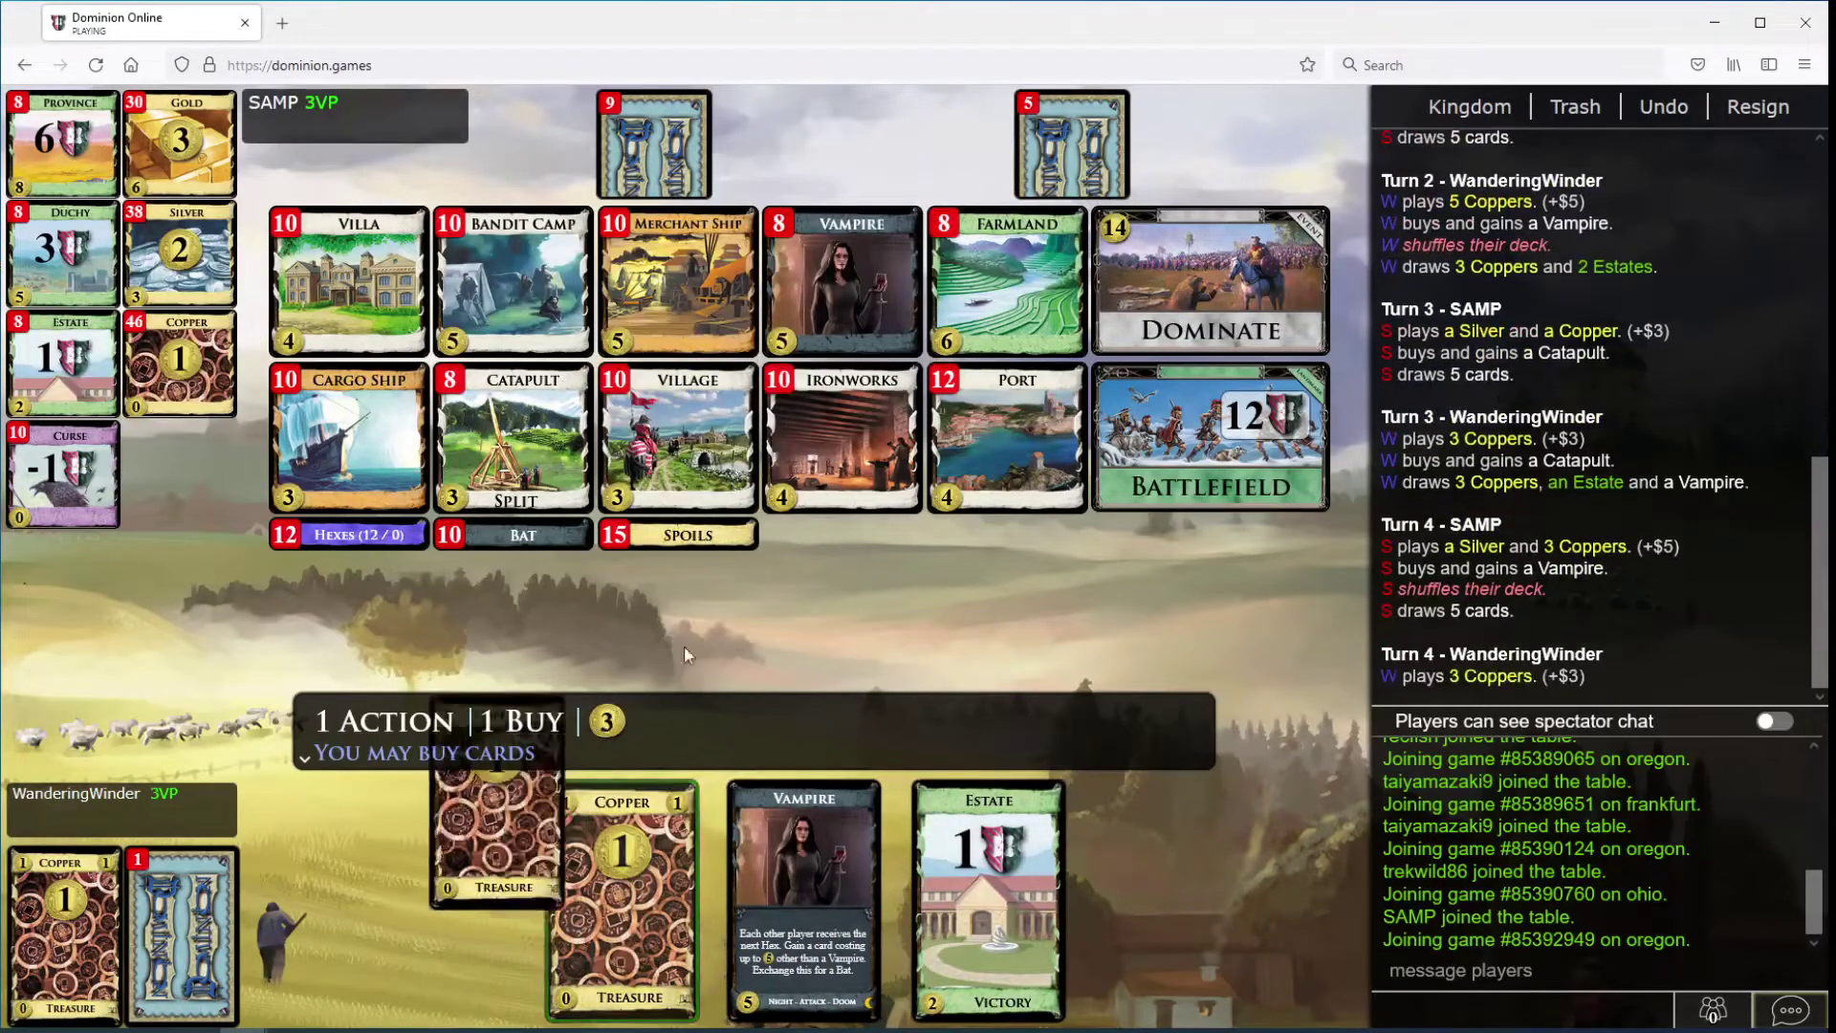
pyautogui.click(517, 438)
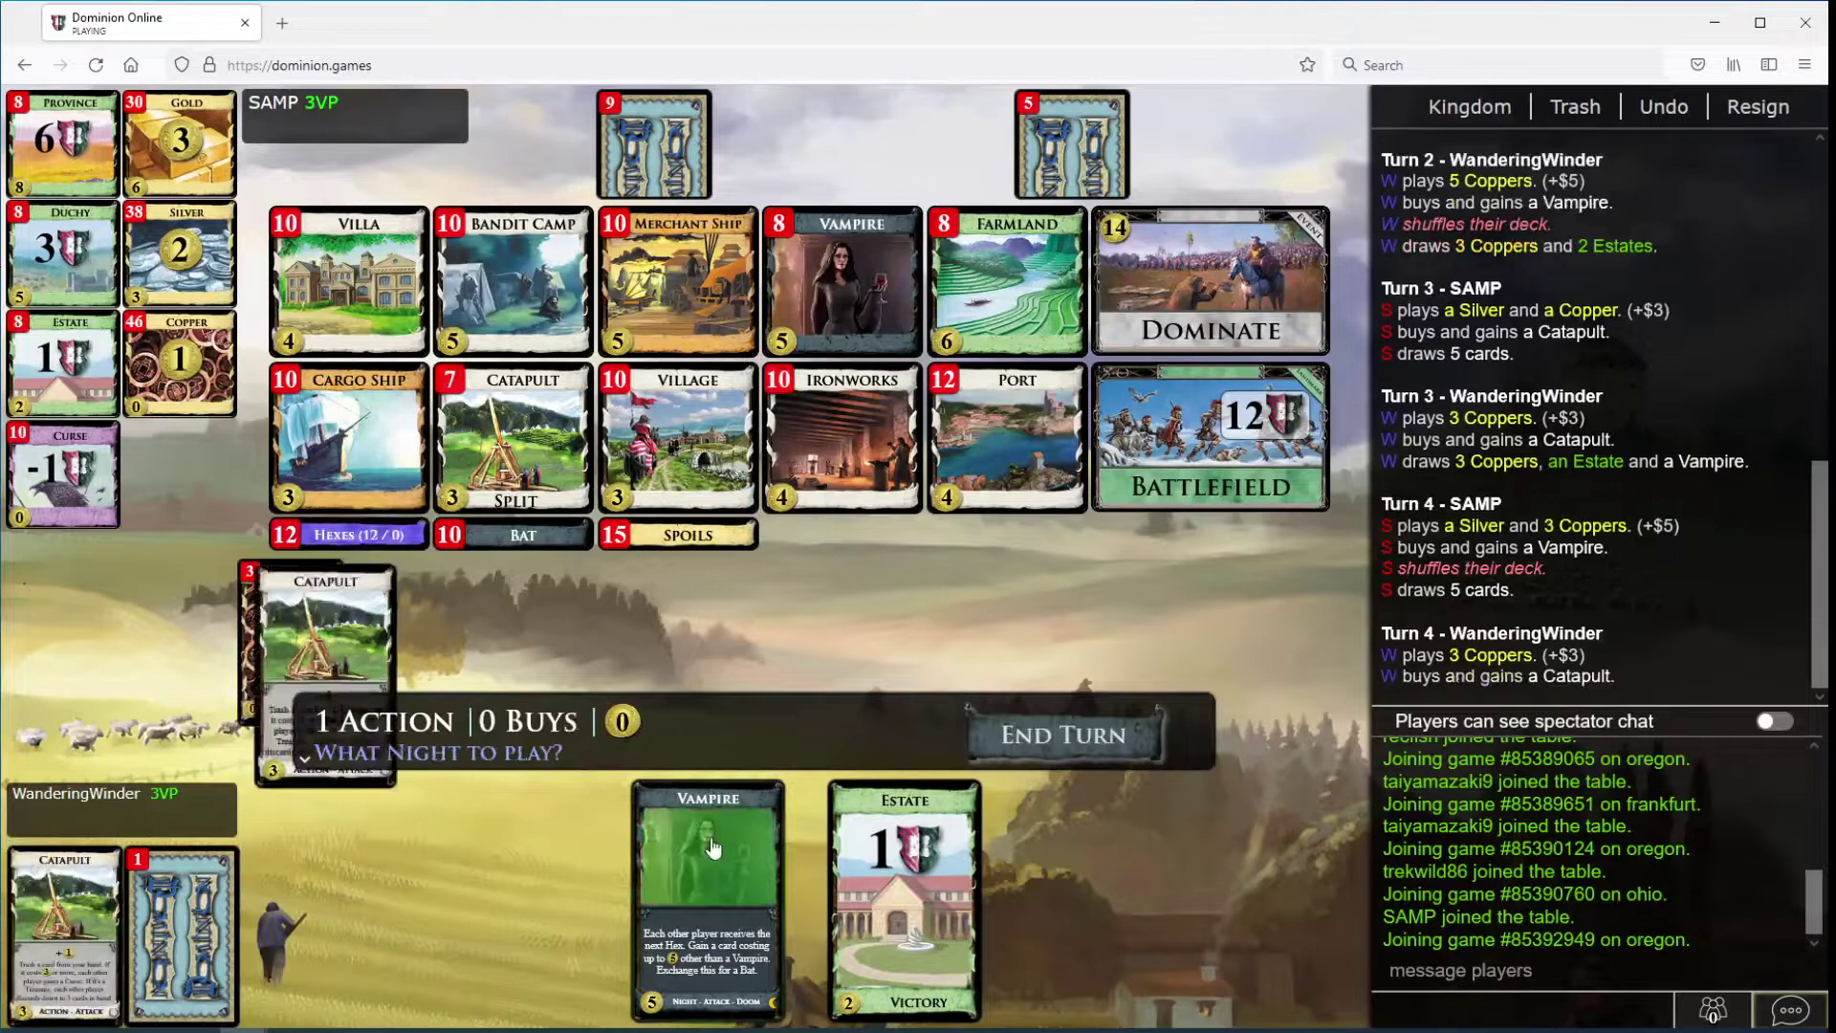
pyautogui.click(711, 861)
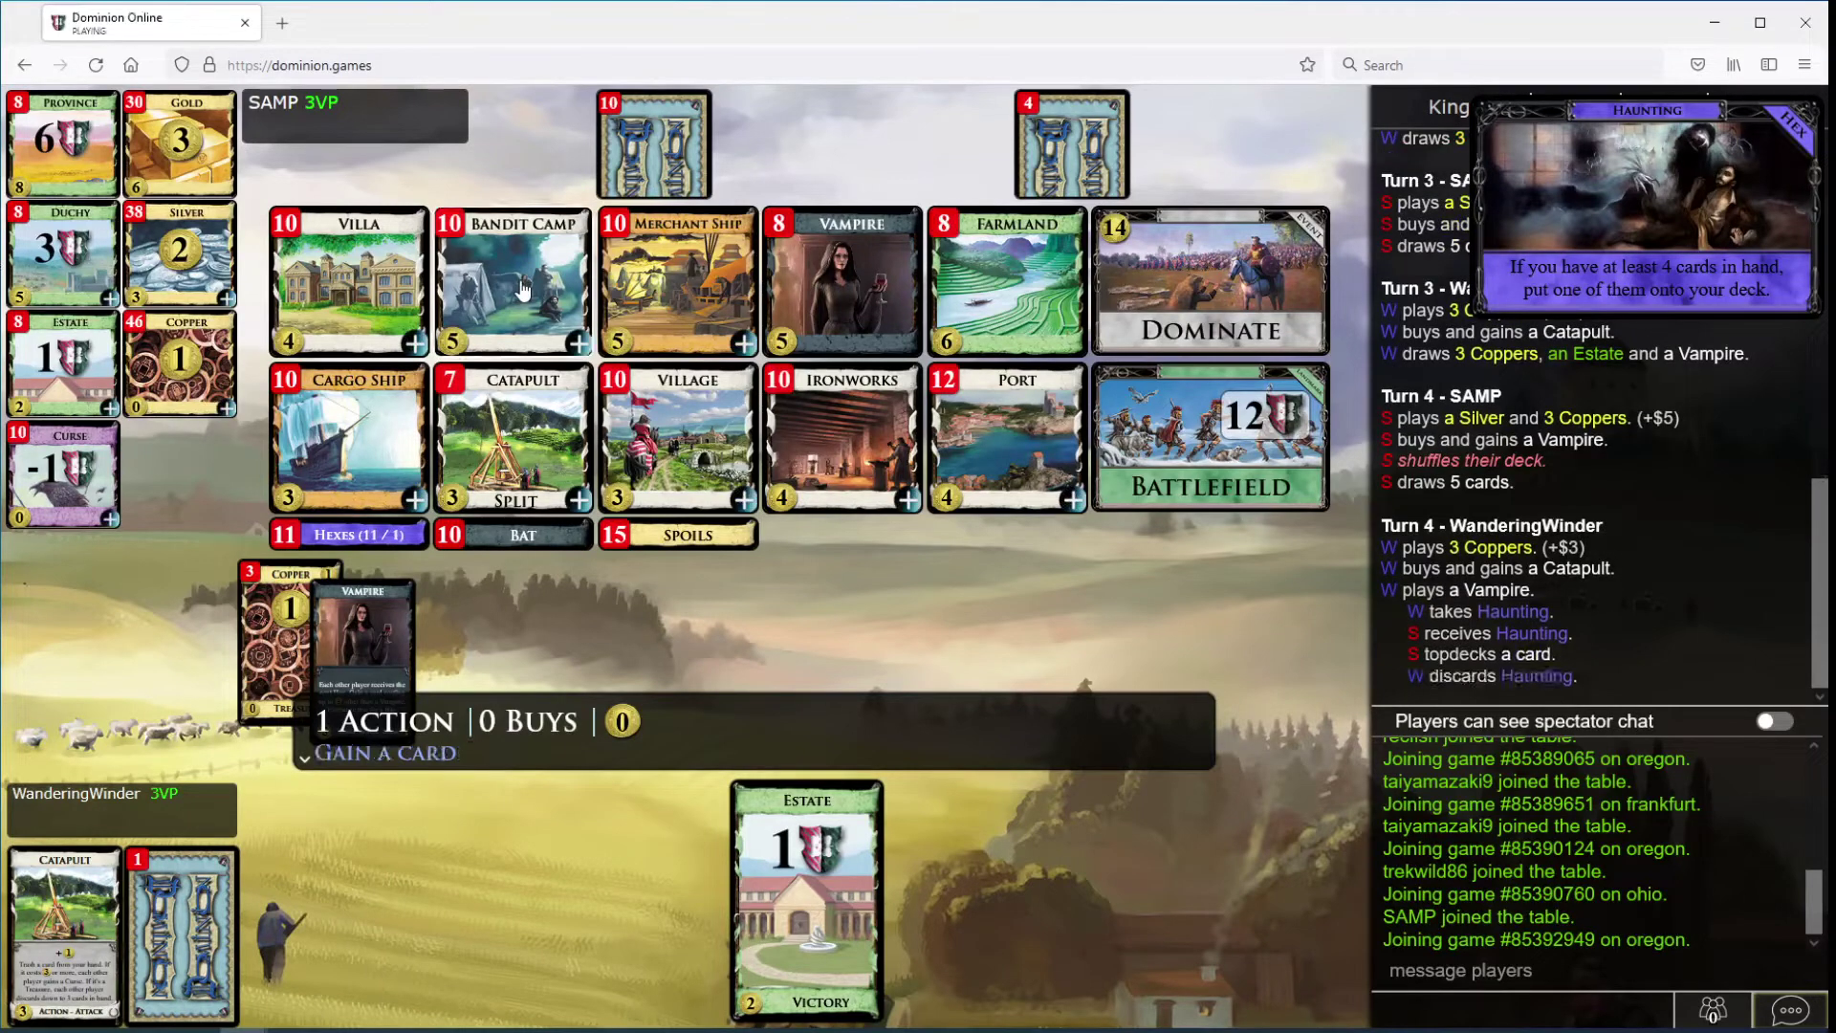
pyautogui.click(521, 288)
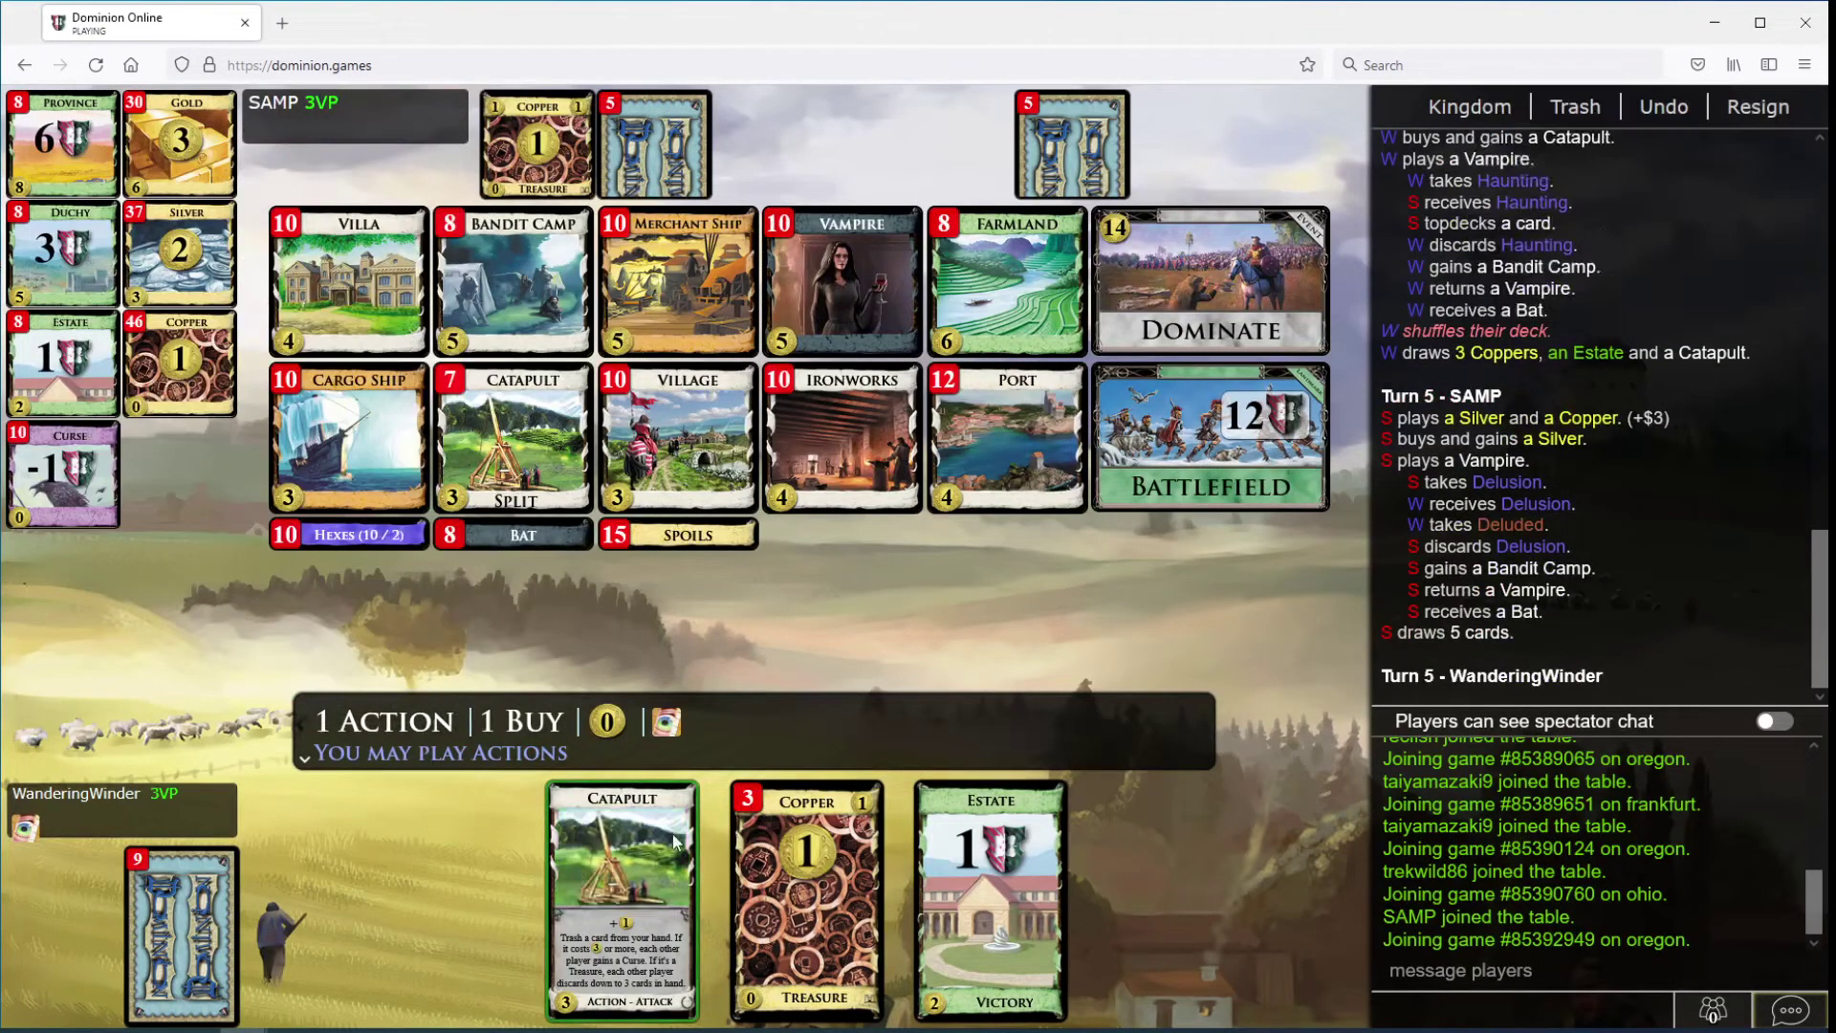
# Step: Trash a Copper with Catapult and buy a Silver
pyautogui.click(675, 854)
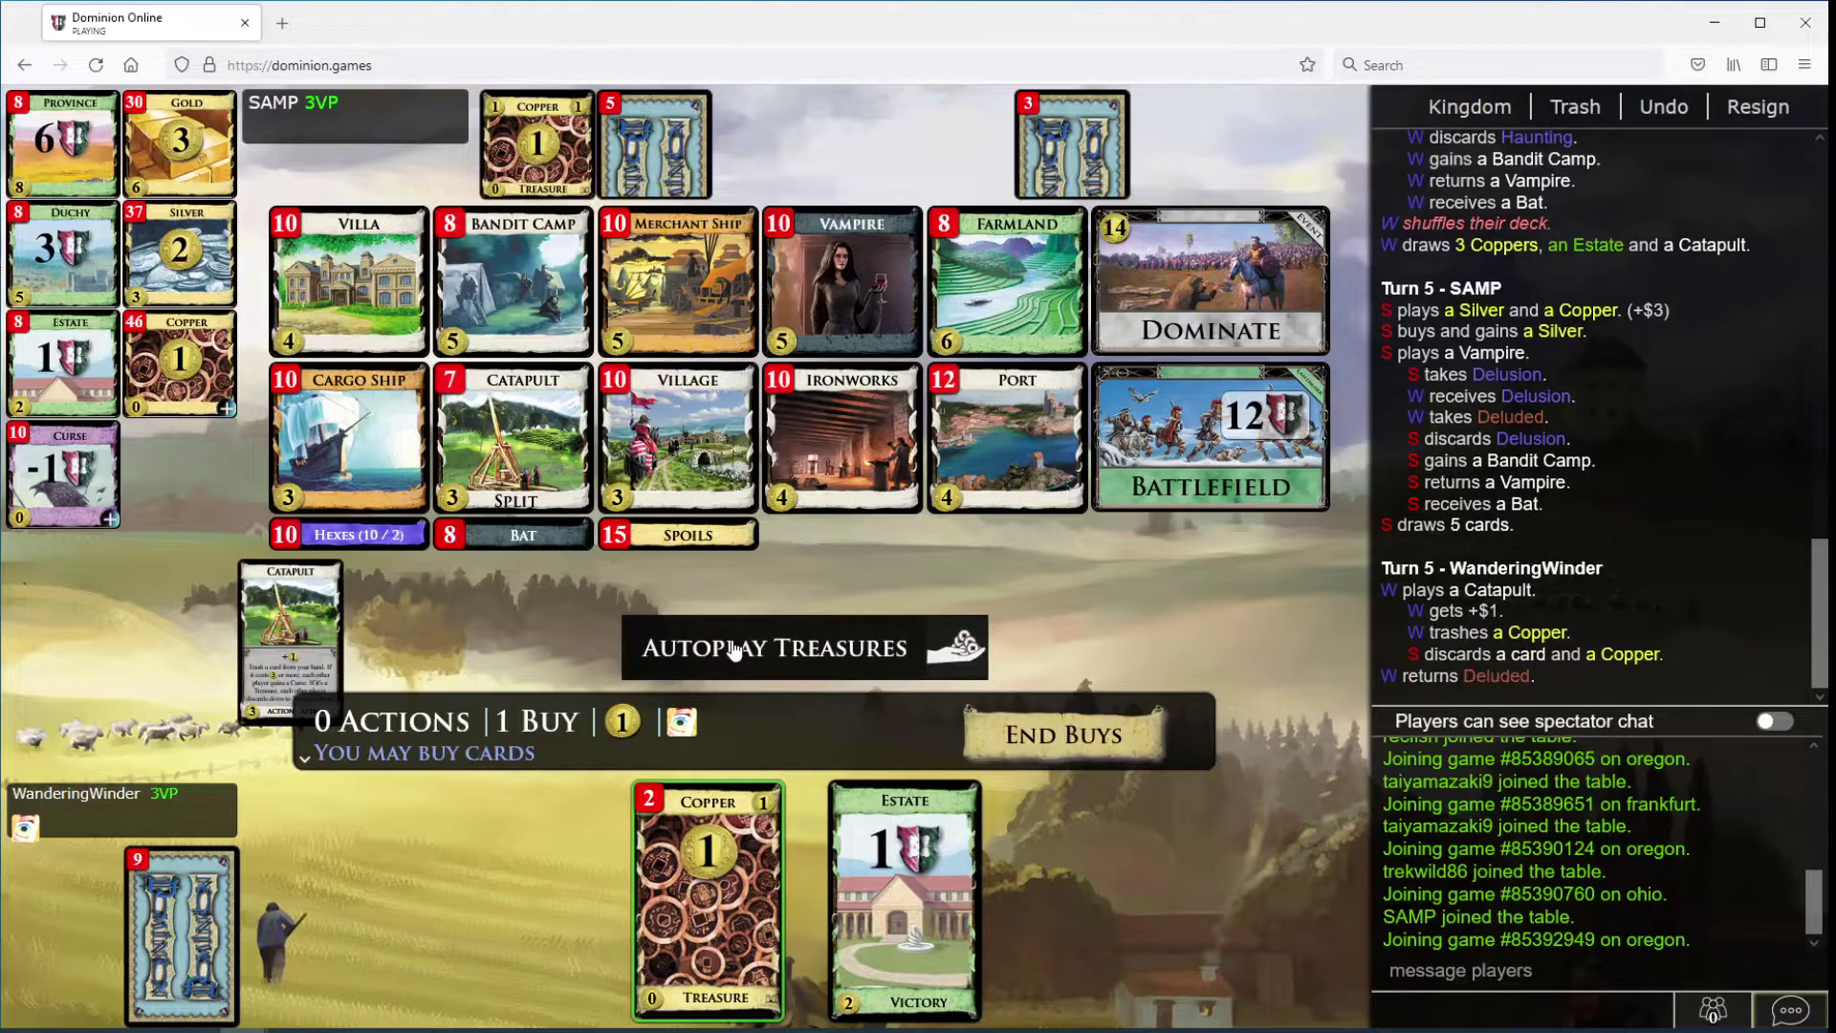
pyautogui.click(717, 646)
pyautogui.click(188, 273)
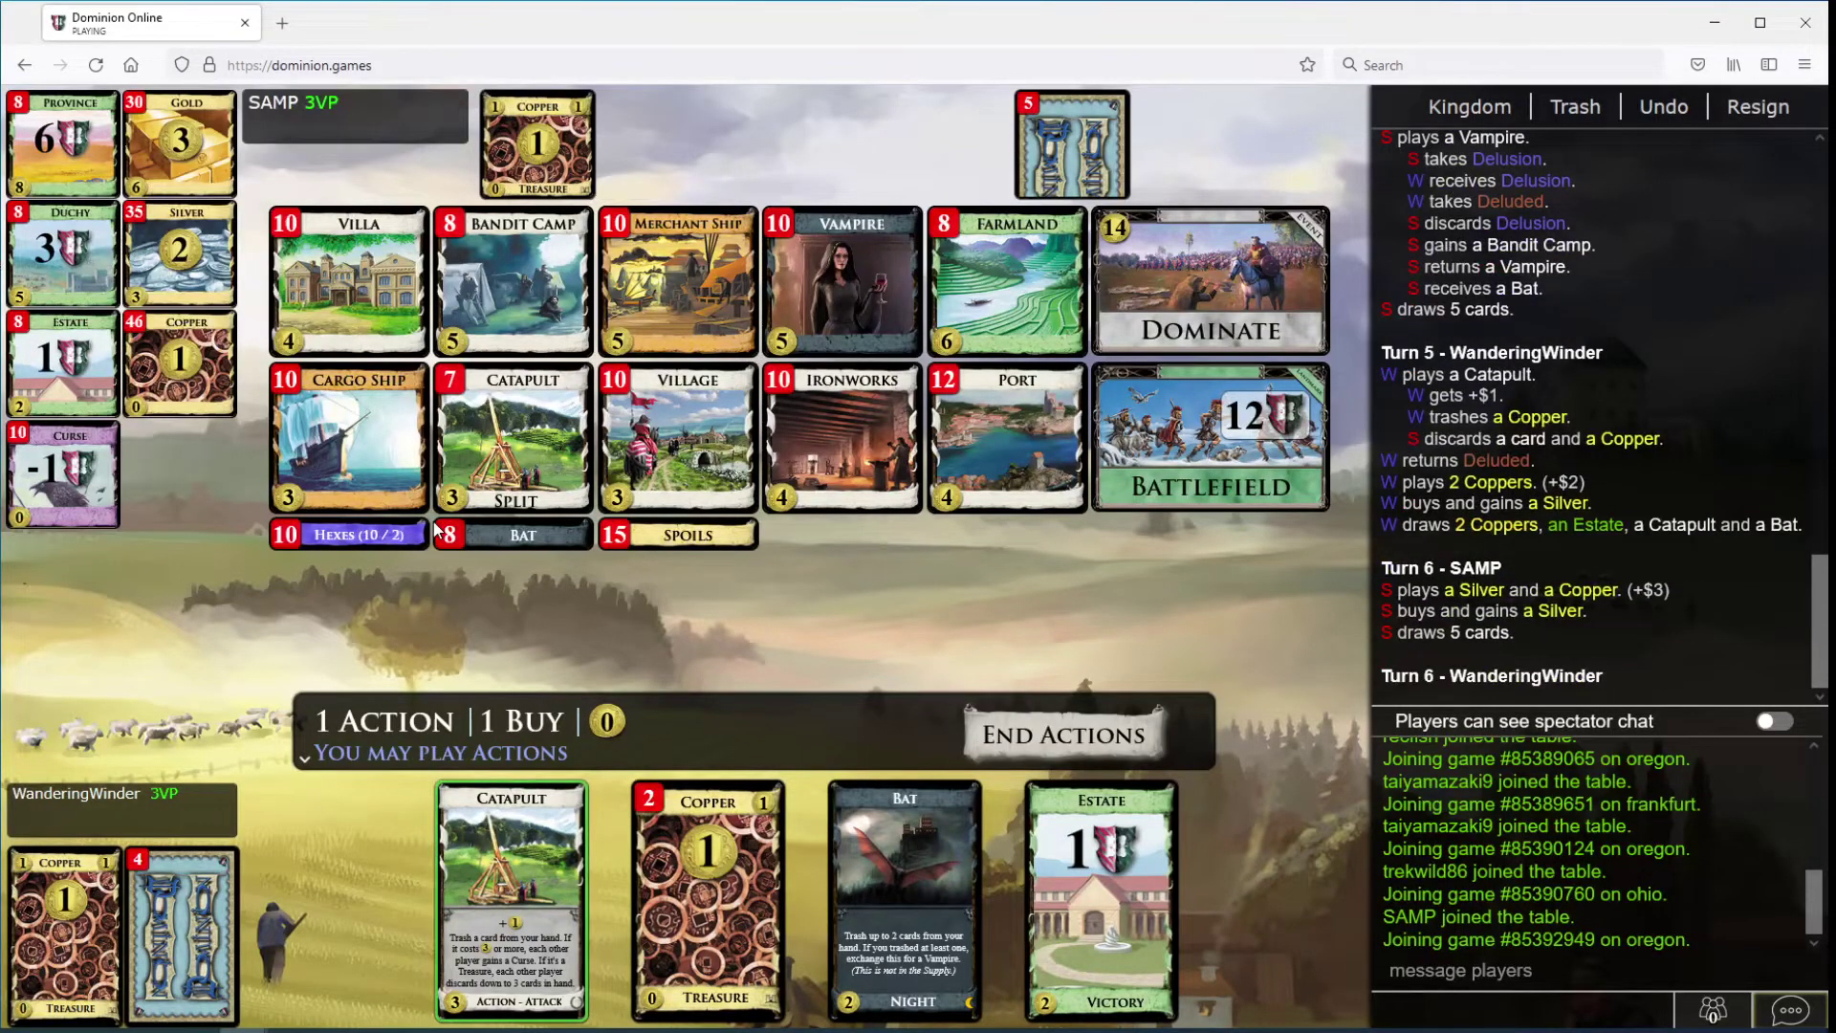
# Step: Catapult-trash a Copper, skip buying, and Bat-trash a Copper and an Estate
pyautogui.click(480, 817)
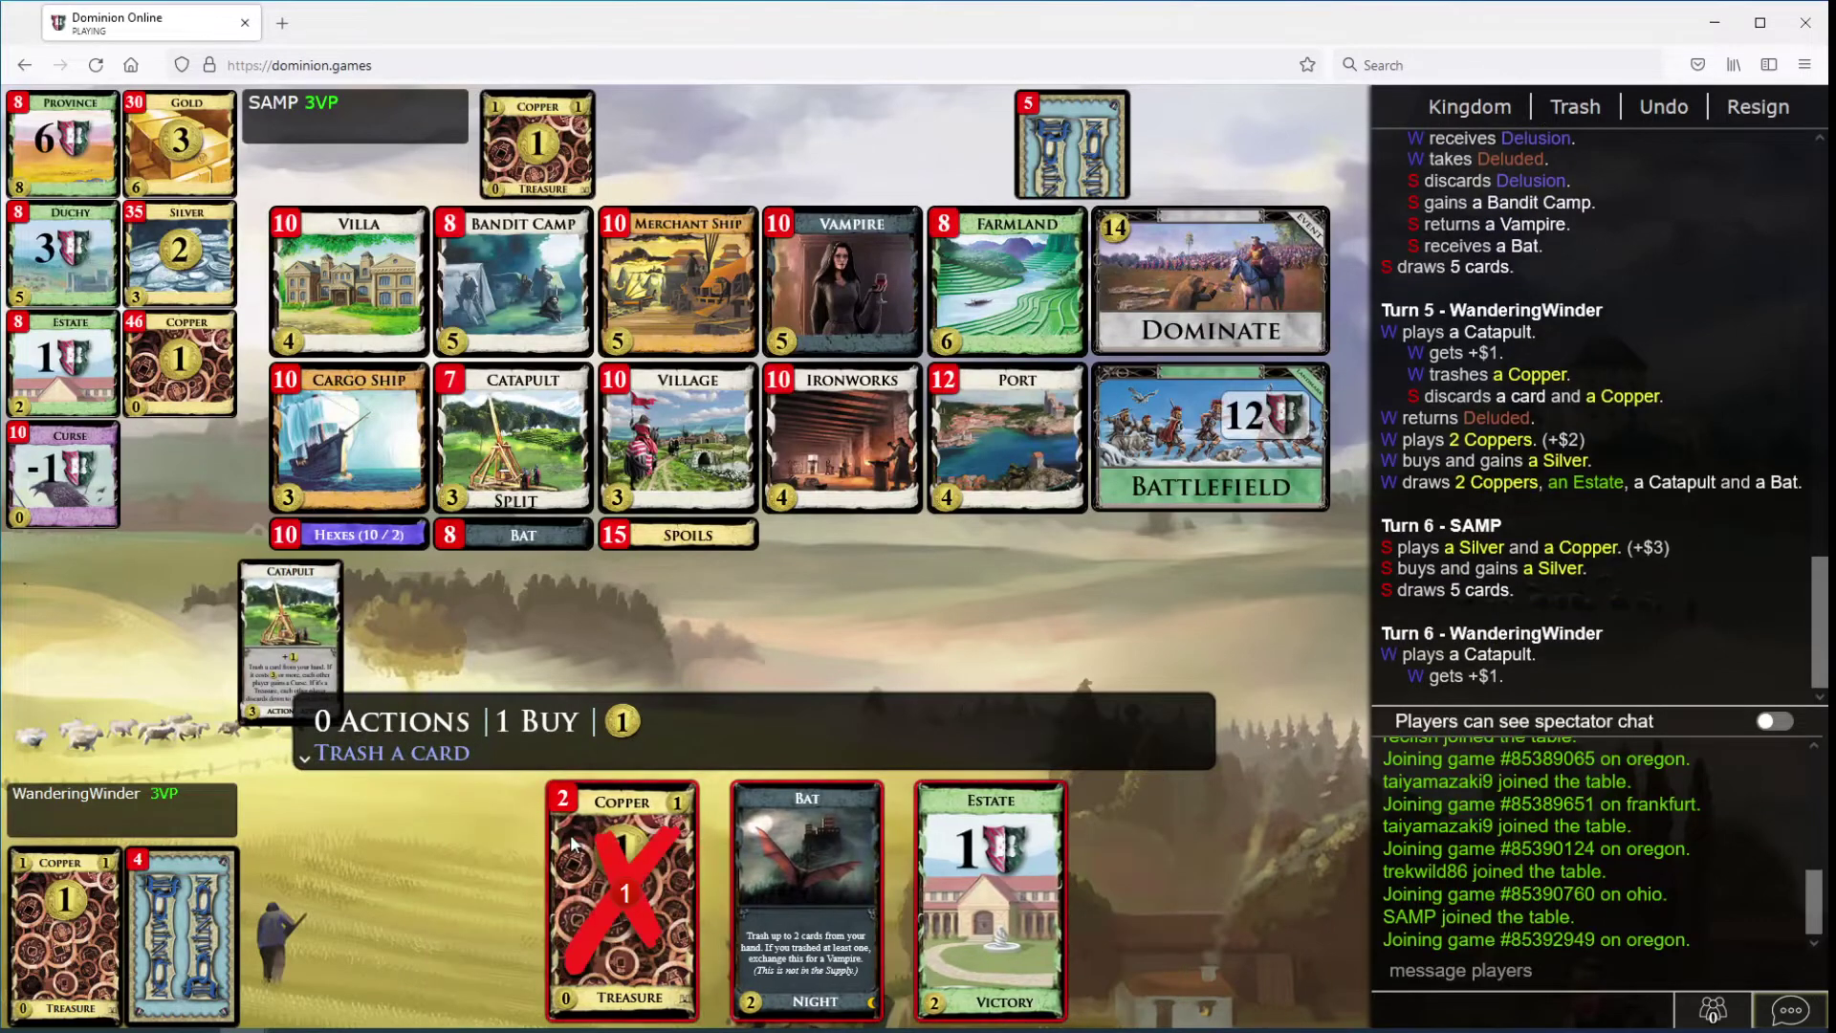
pyautogui.click(570, 845)
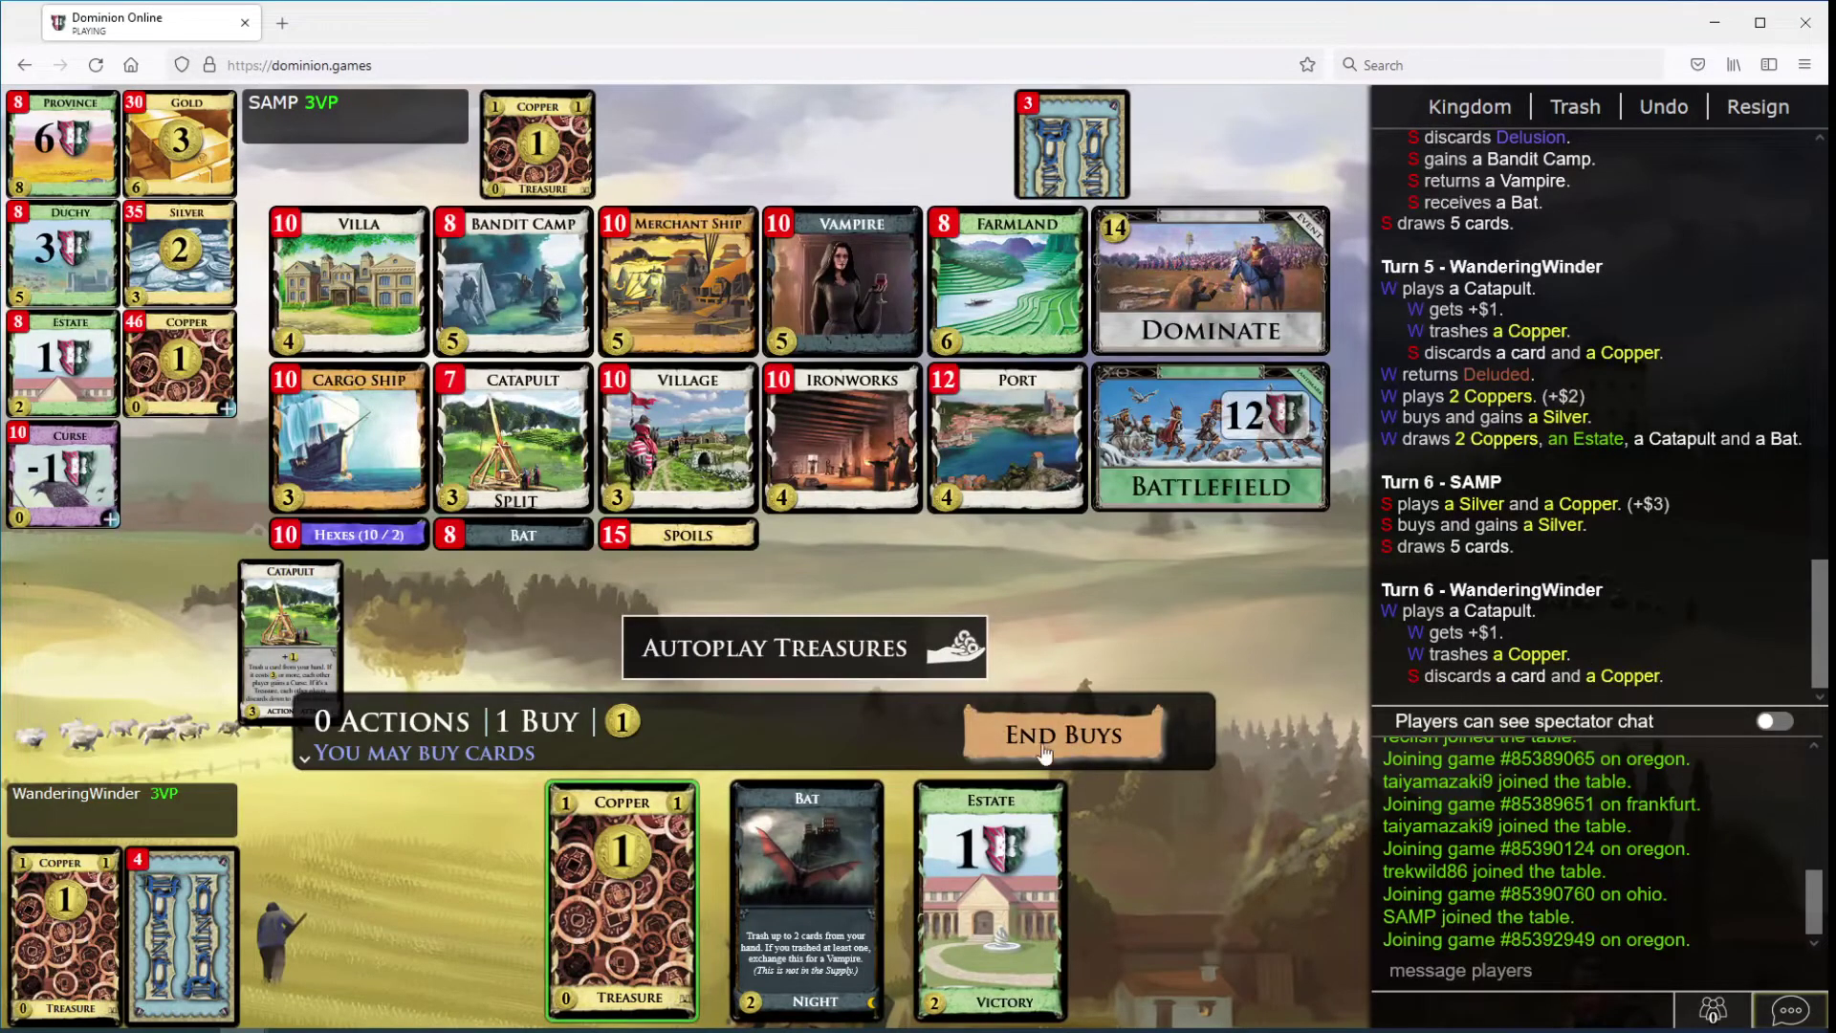
pyautogui.click(1045, 734)
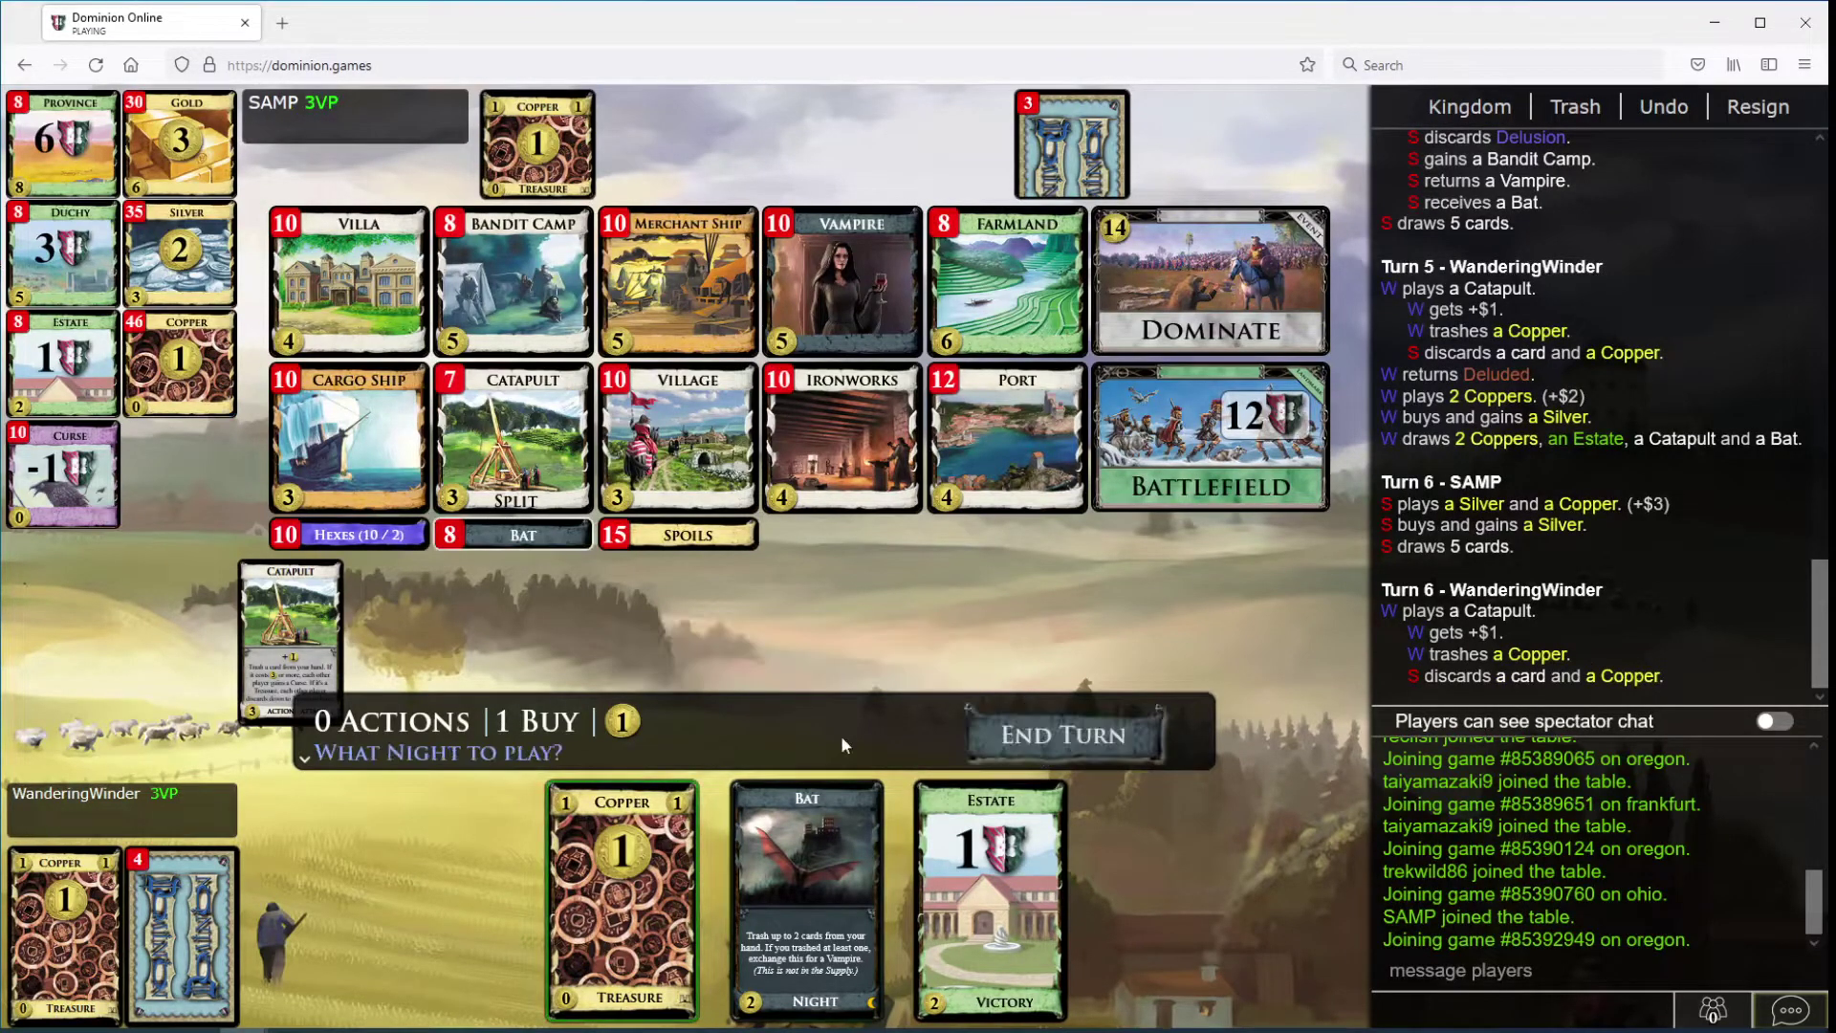
pyautogui.click(807, 890)
pyautogui.click(962, 680)
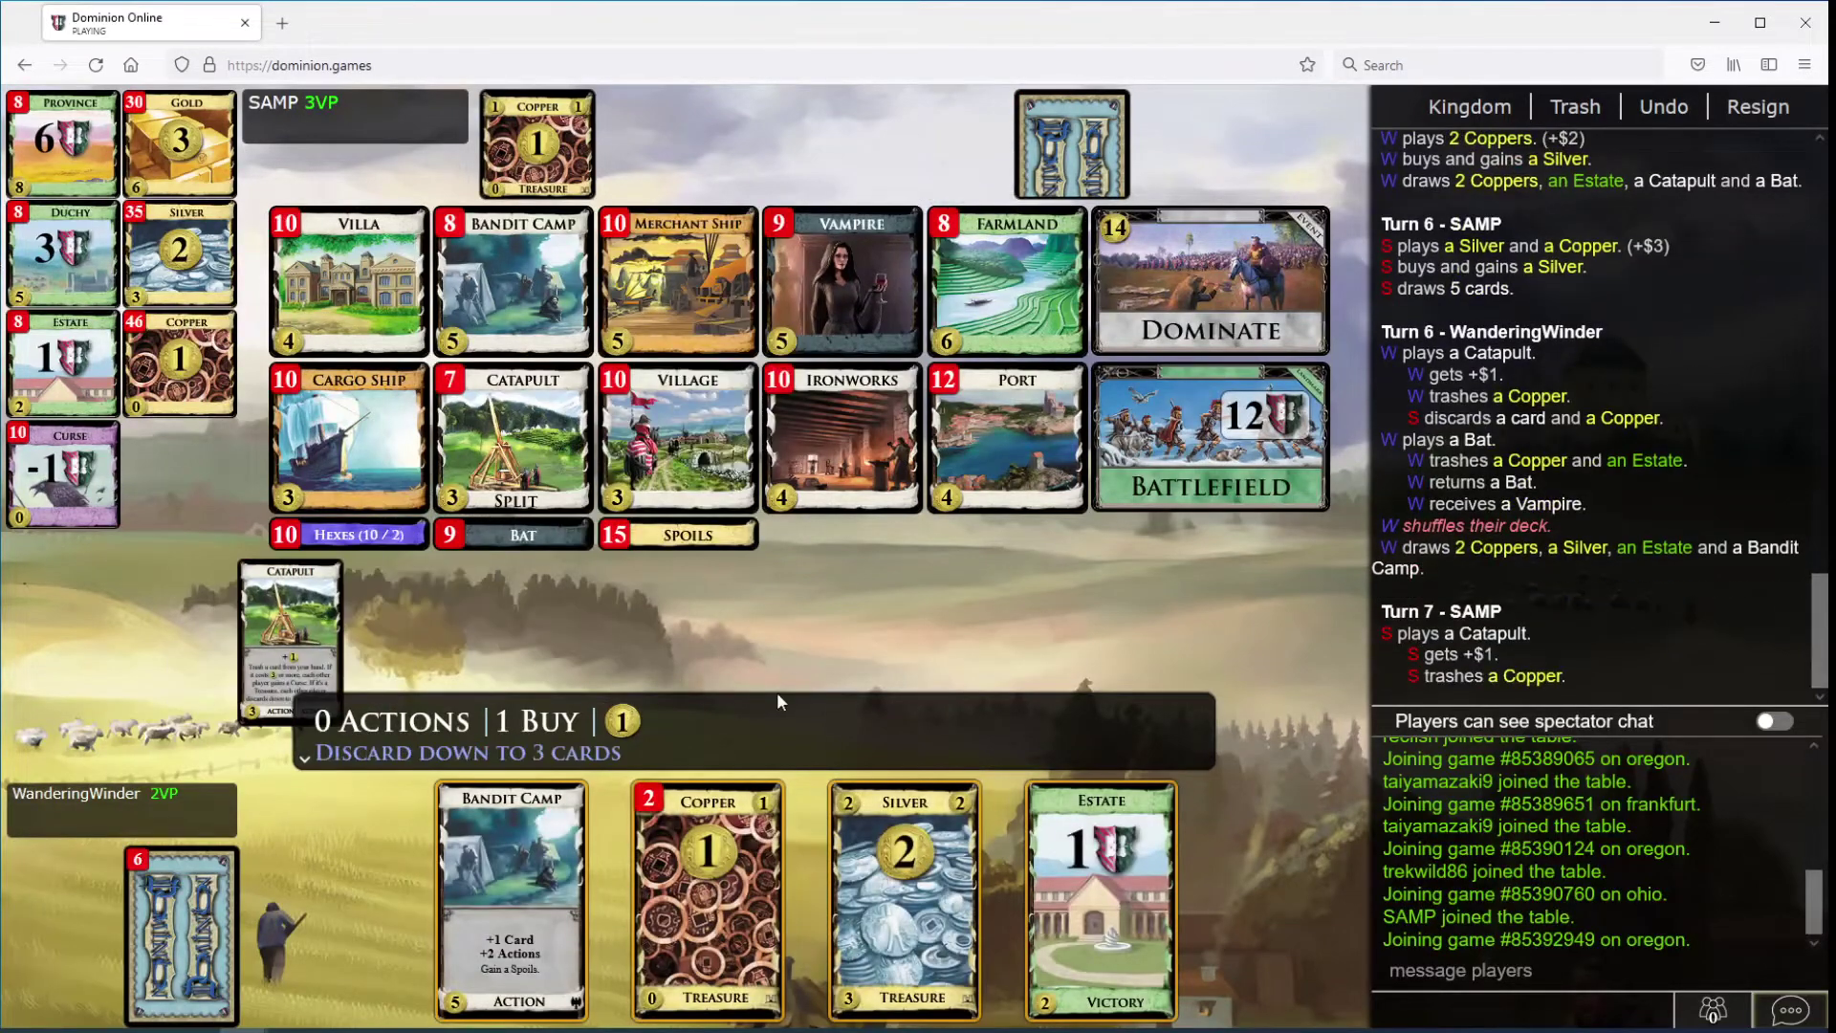
# Step: Discard a Copper and an Estate to get down to three cards
pyautogui.click(707, 891)
pyautogui.click(1101, 889)
pyautogui.click(879, 659)
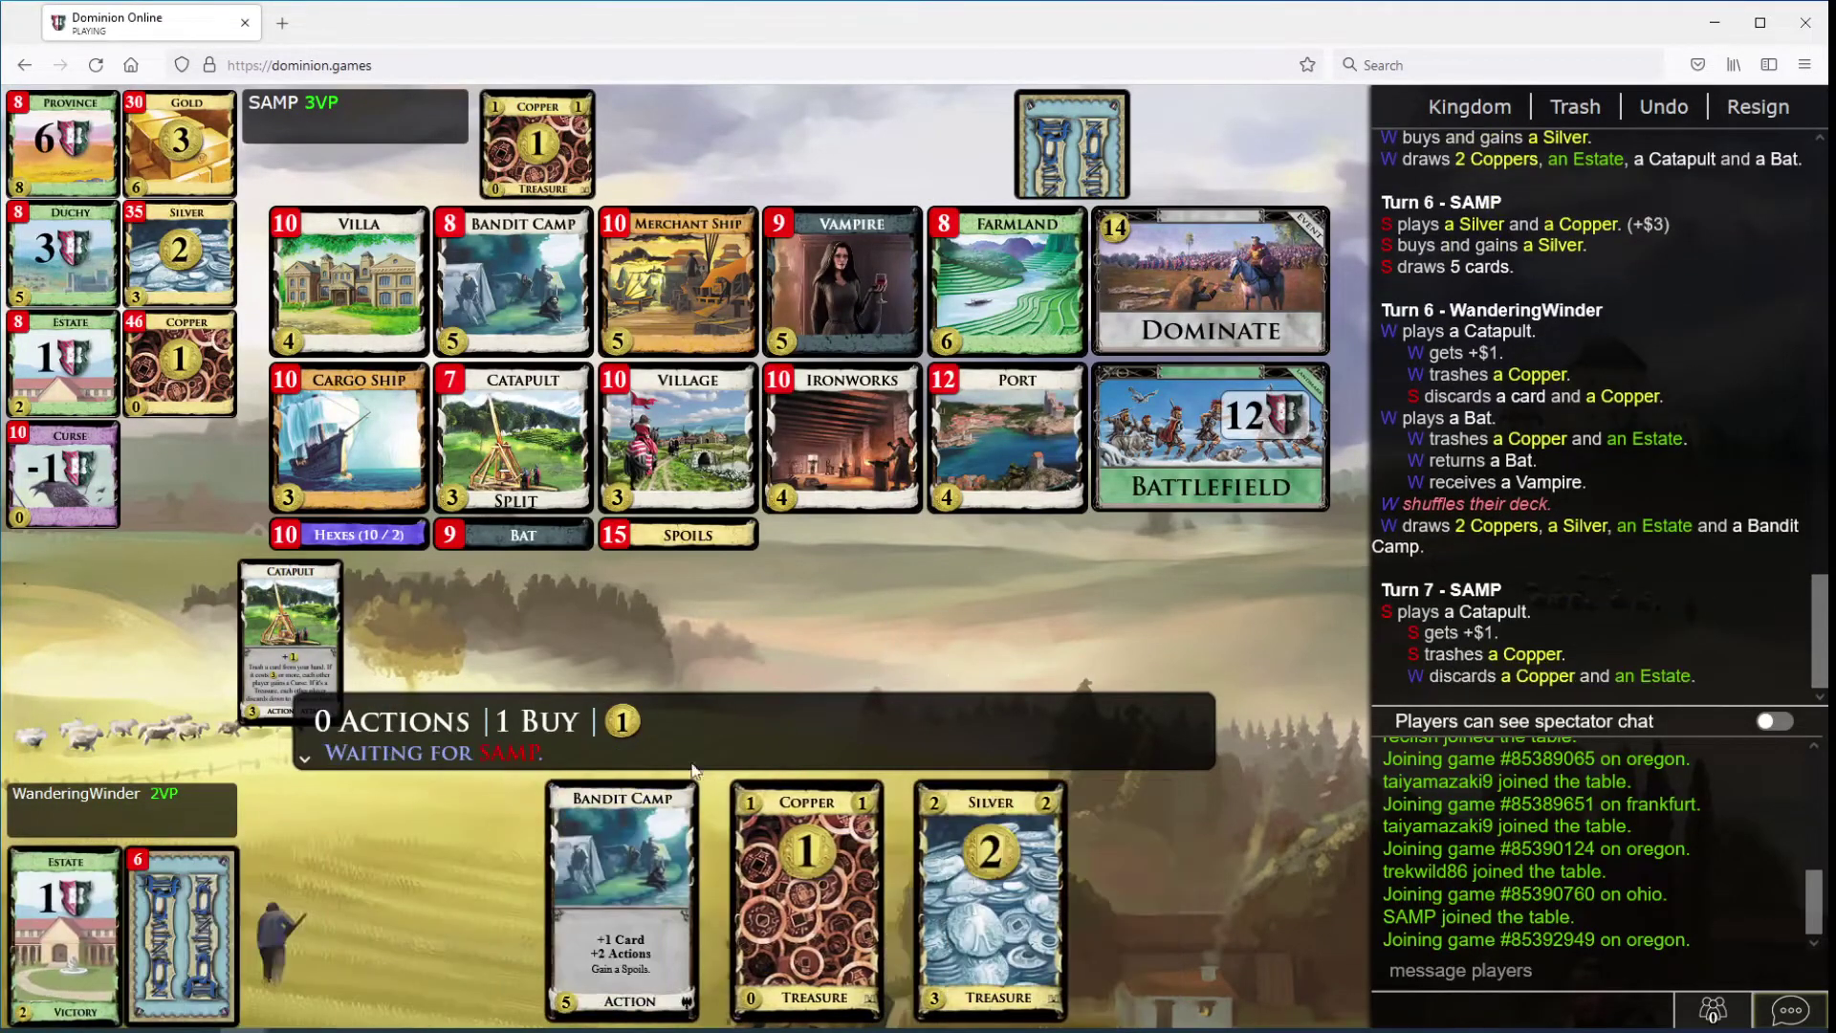
# Step: Play Bandit Camp, buy a Cargo Ship, and gain a Bandit Camp with Vampire
pyautogui.click(664, 846)
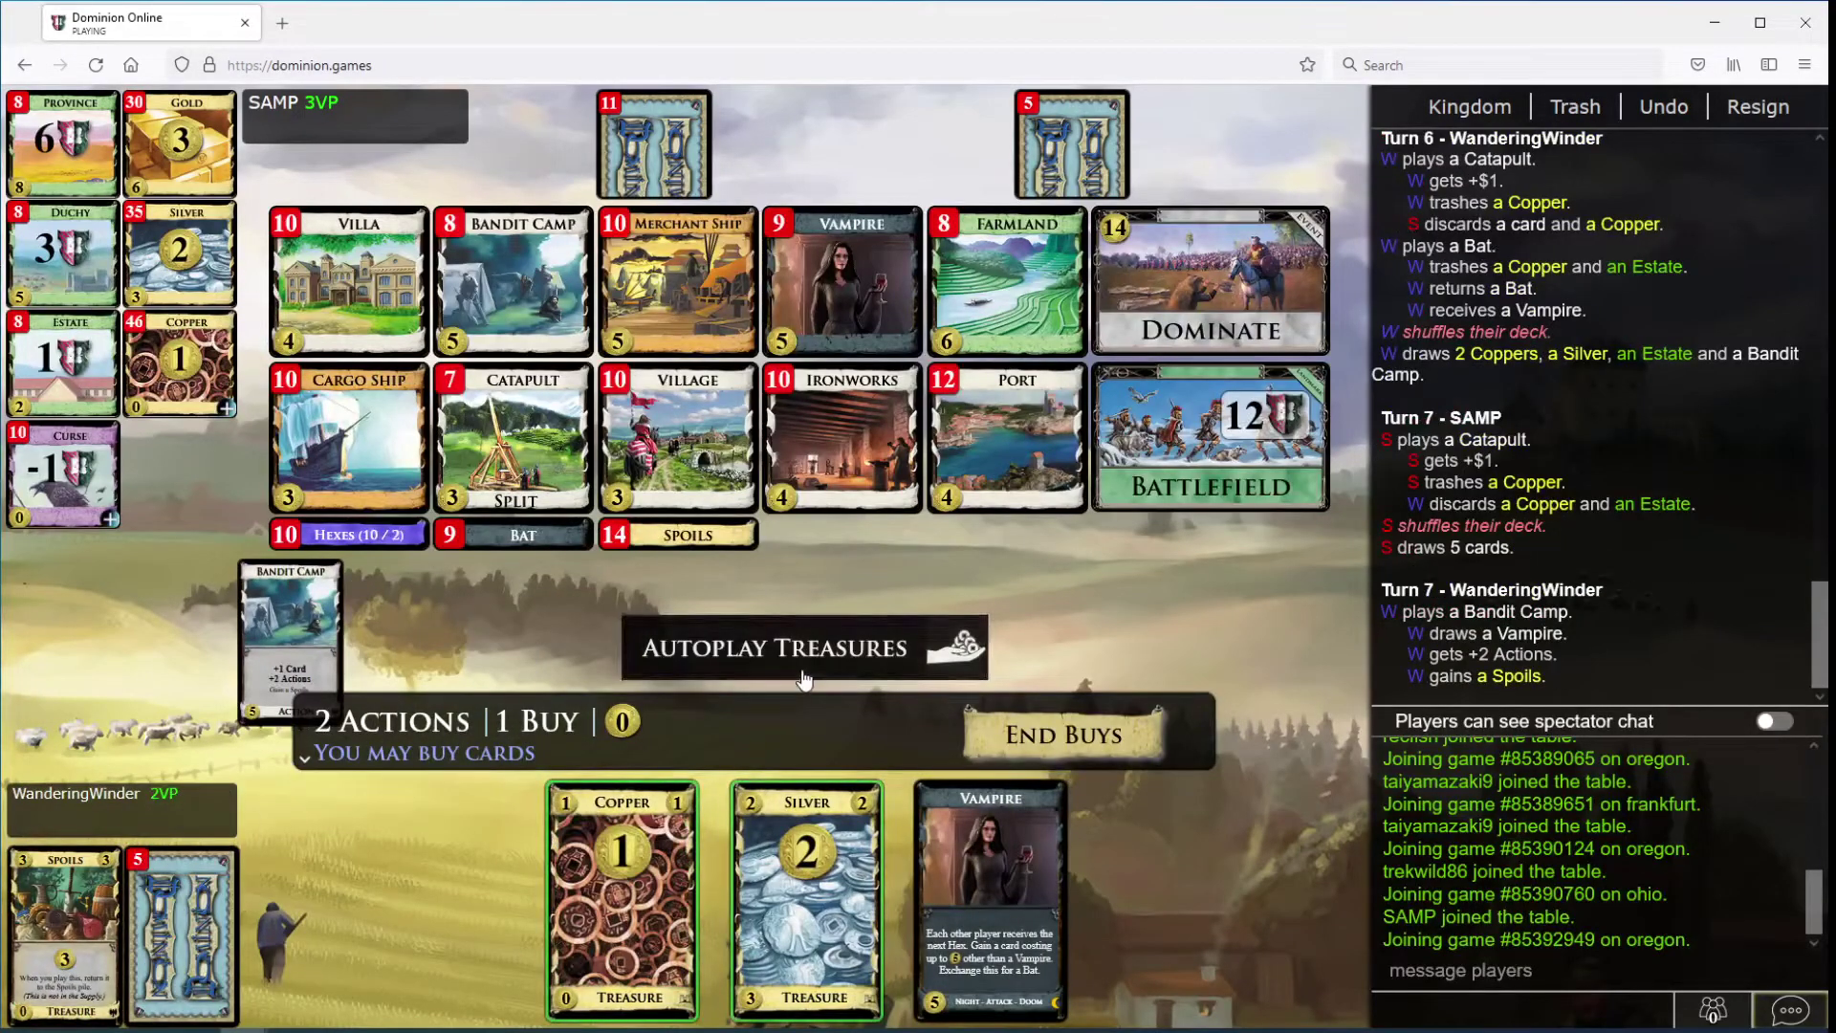
pyautogui.click(792, 680)
pyautogui.click(313, 453)
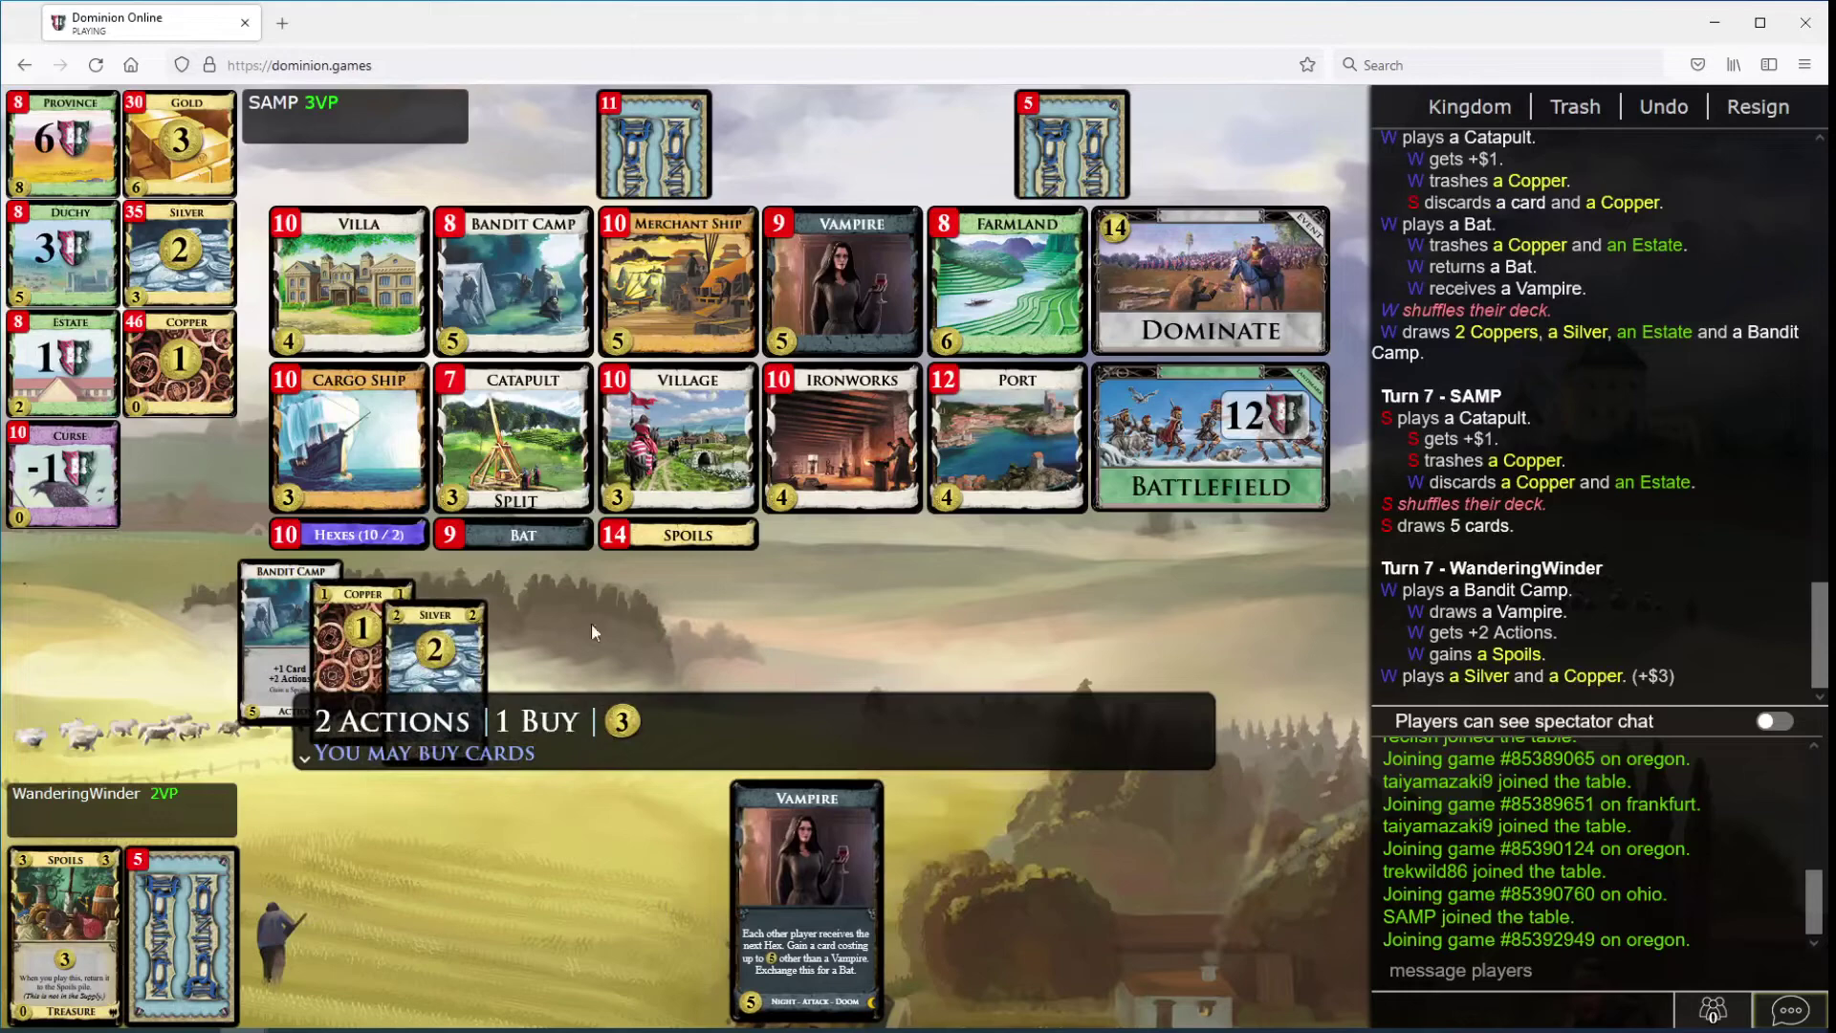
pyautogui.click(811, 856)
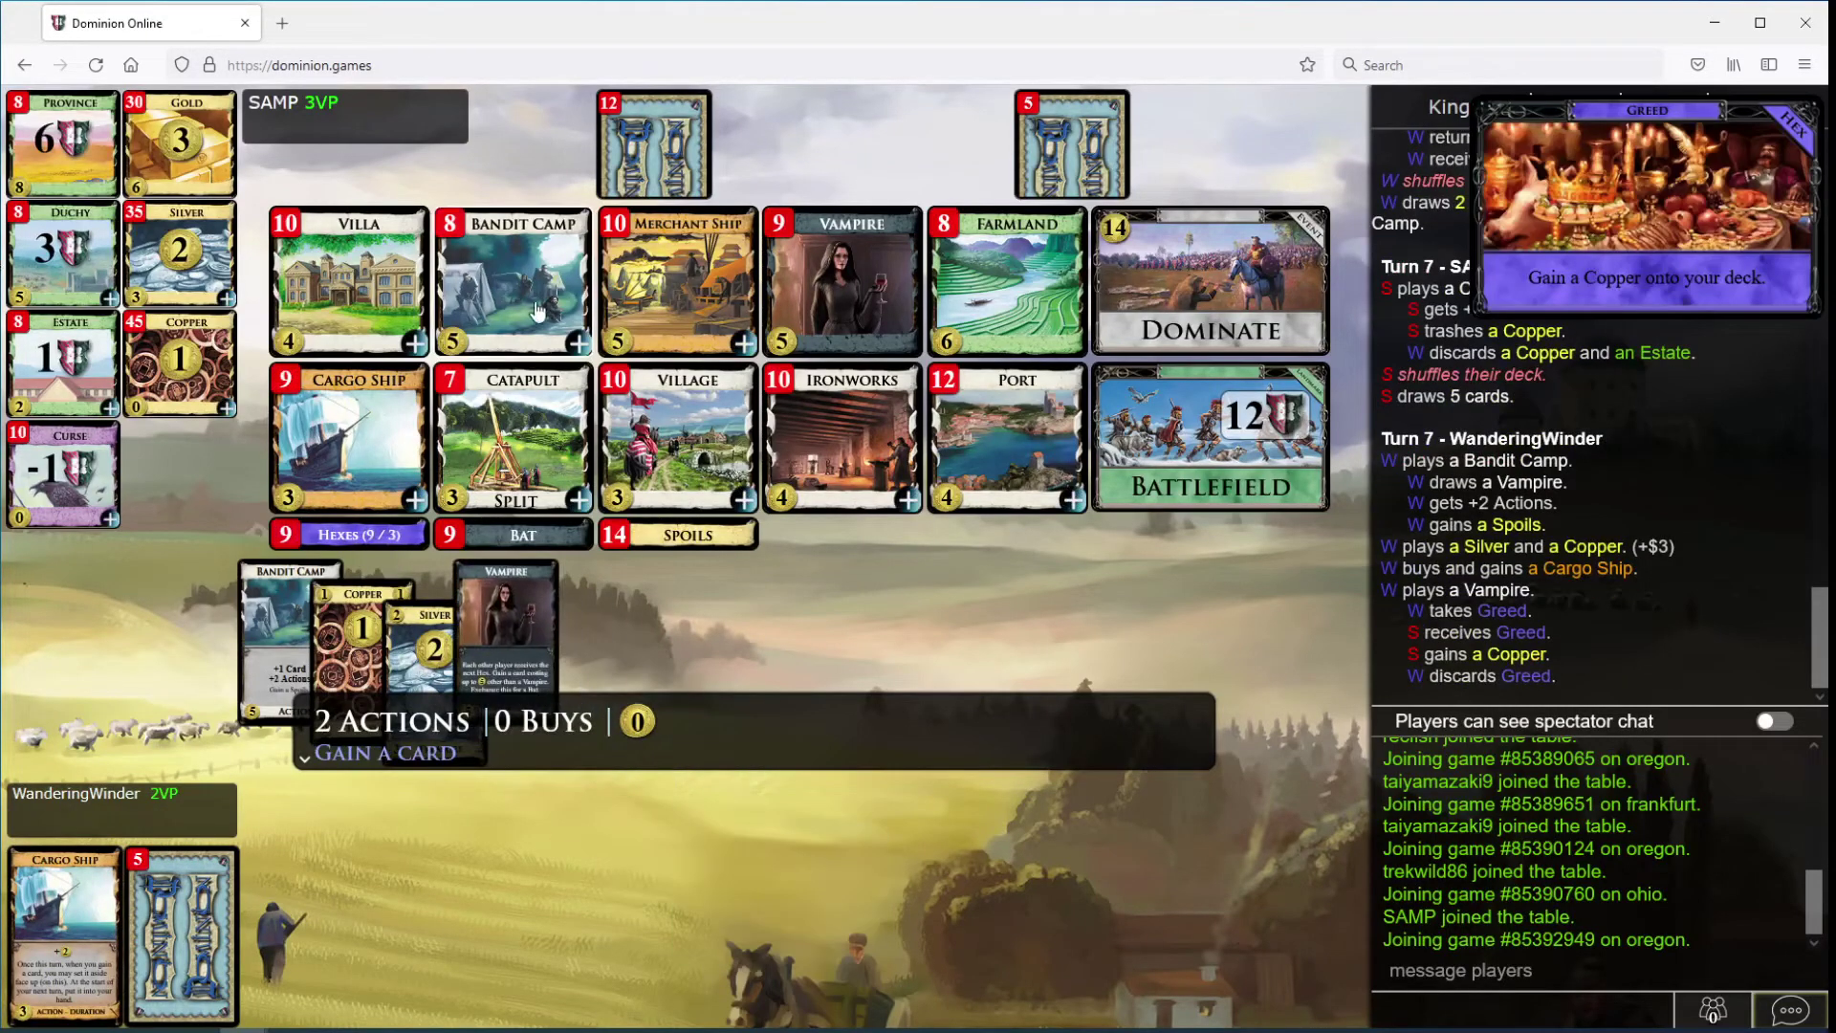
pyautogui.click(512, 287)
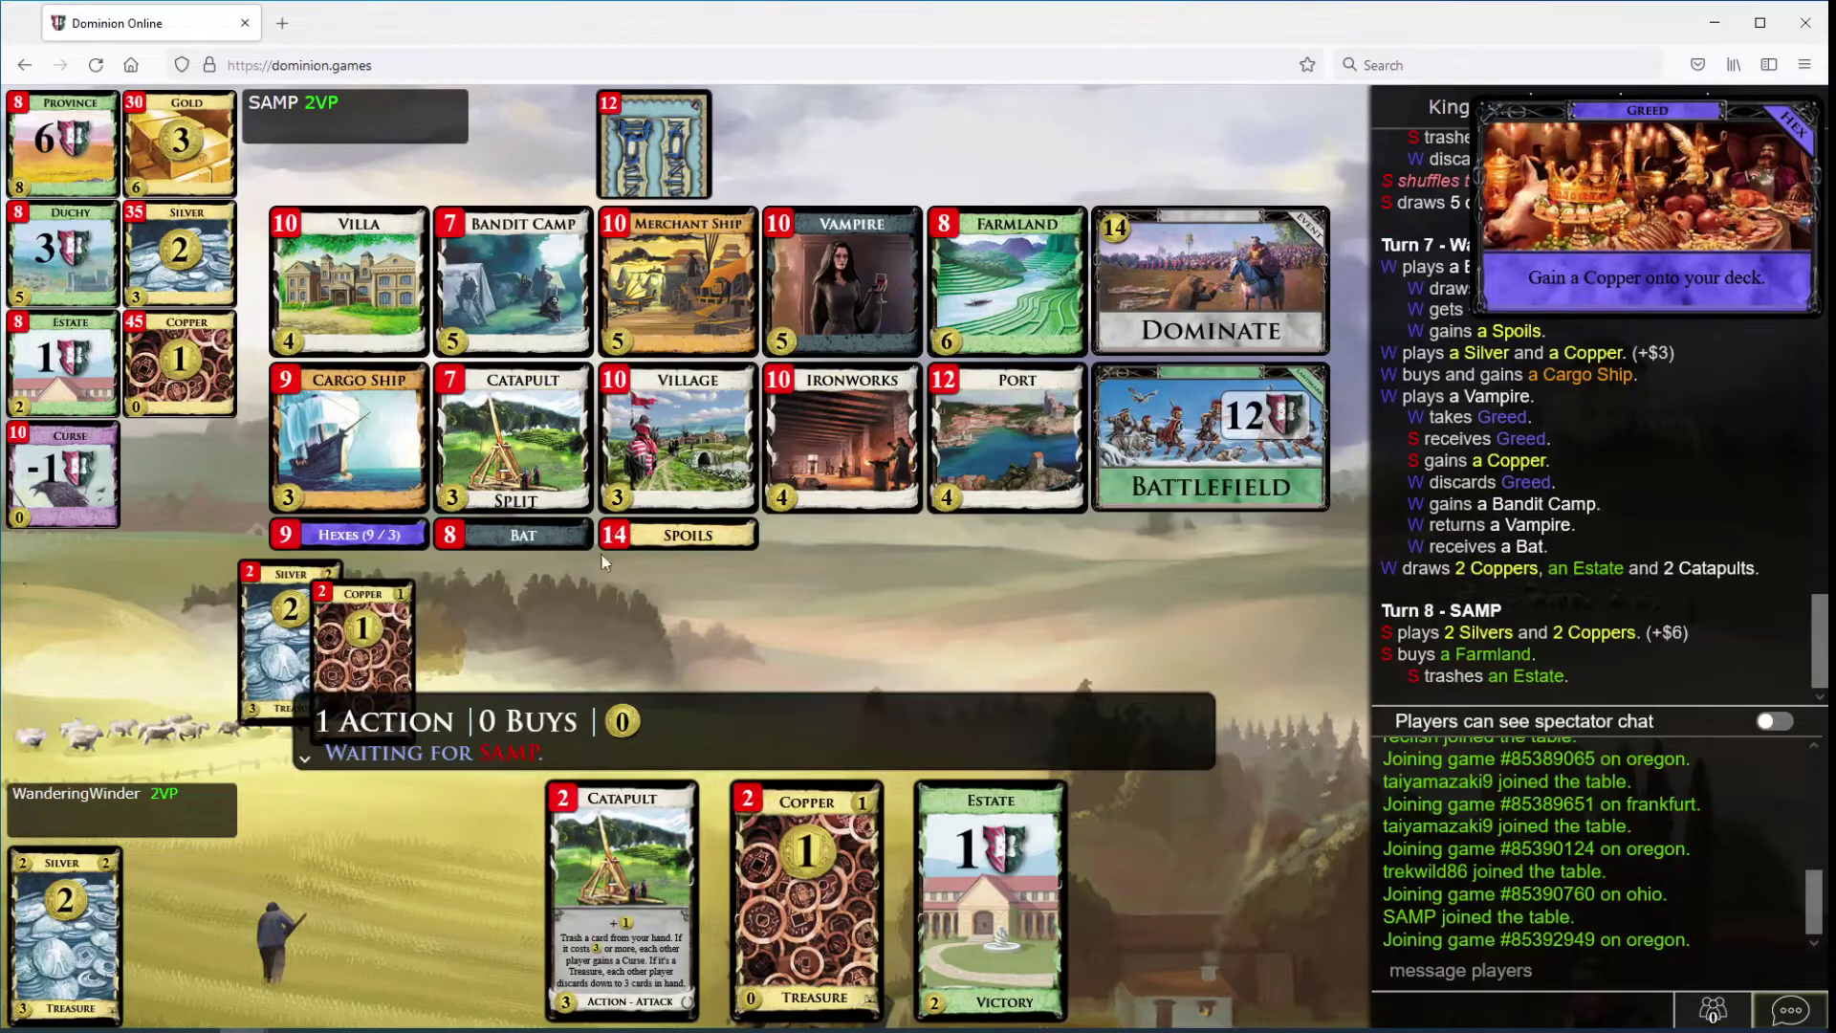
# Step: Catapult-trash a Copper, buy an Estate, then discard Copper and Estate to the attack
pyautogui.click(645, 826)
pyautogui.click(811, 886)
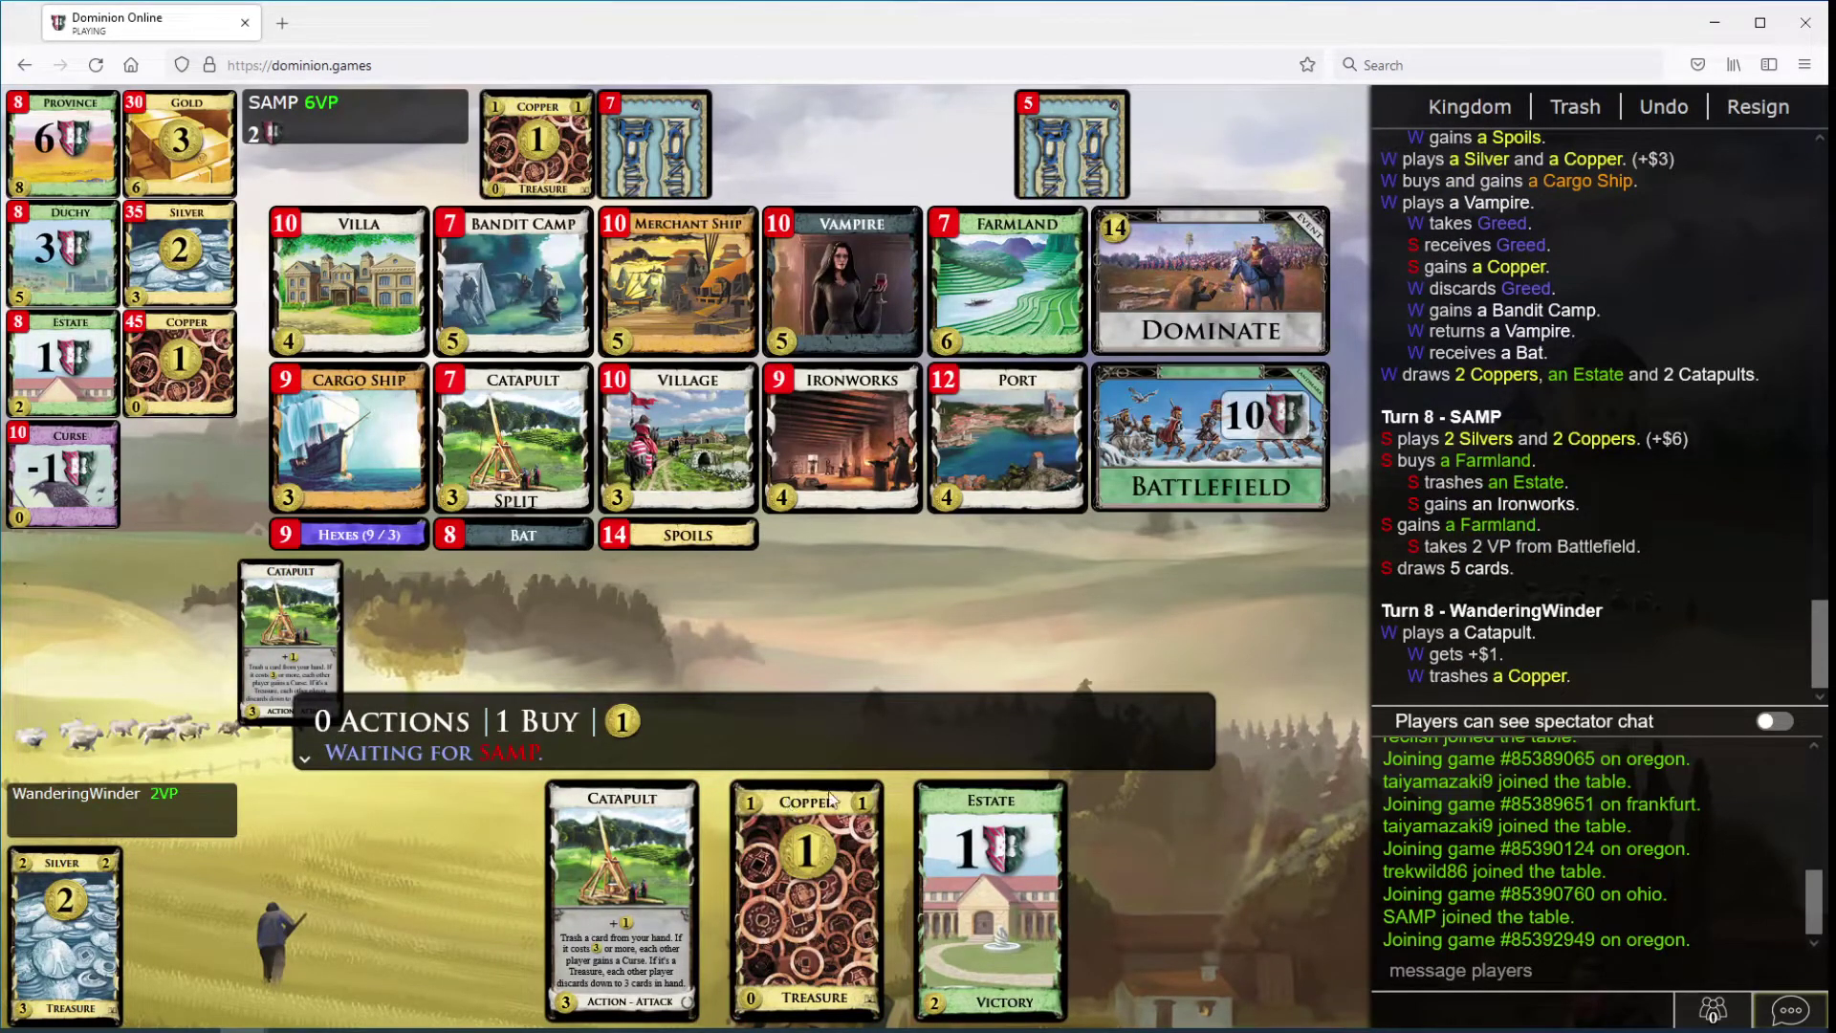
pyautogui.click(774, 869)
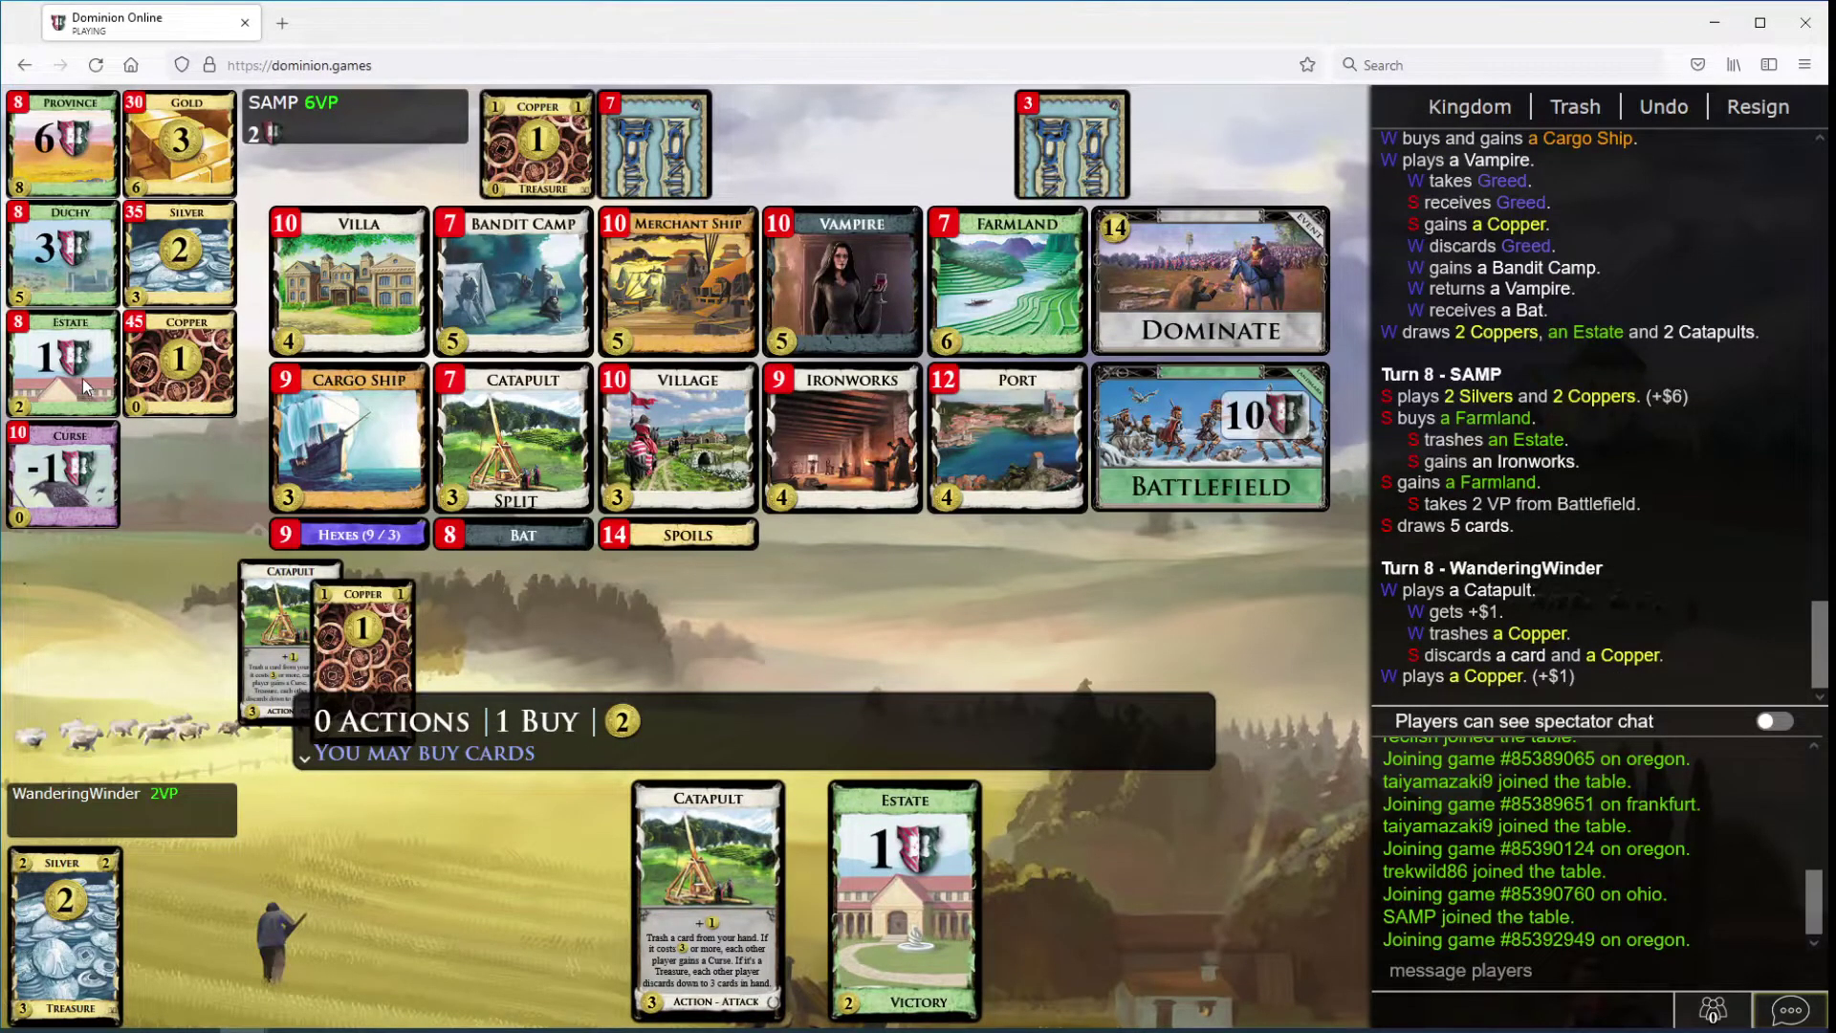
pyautogui.click(82, 379)
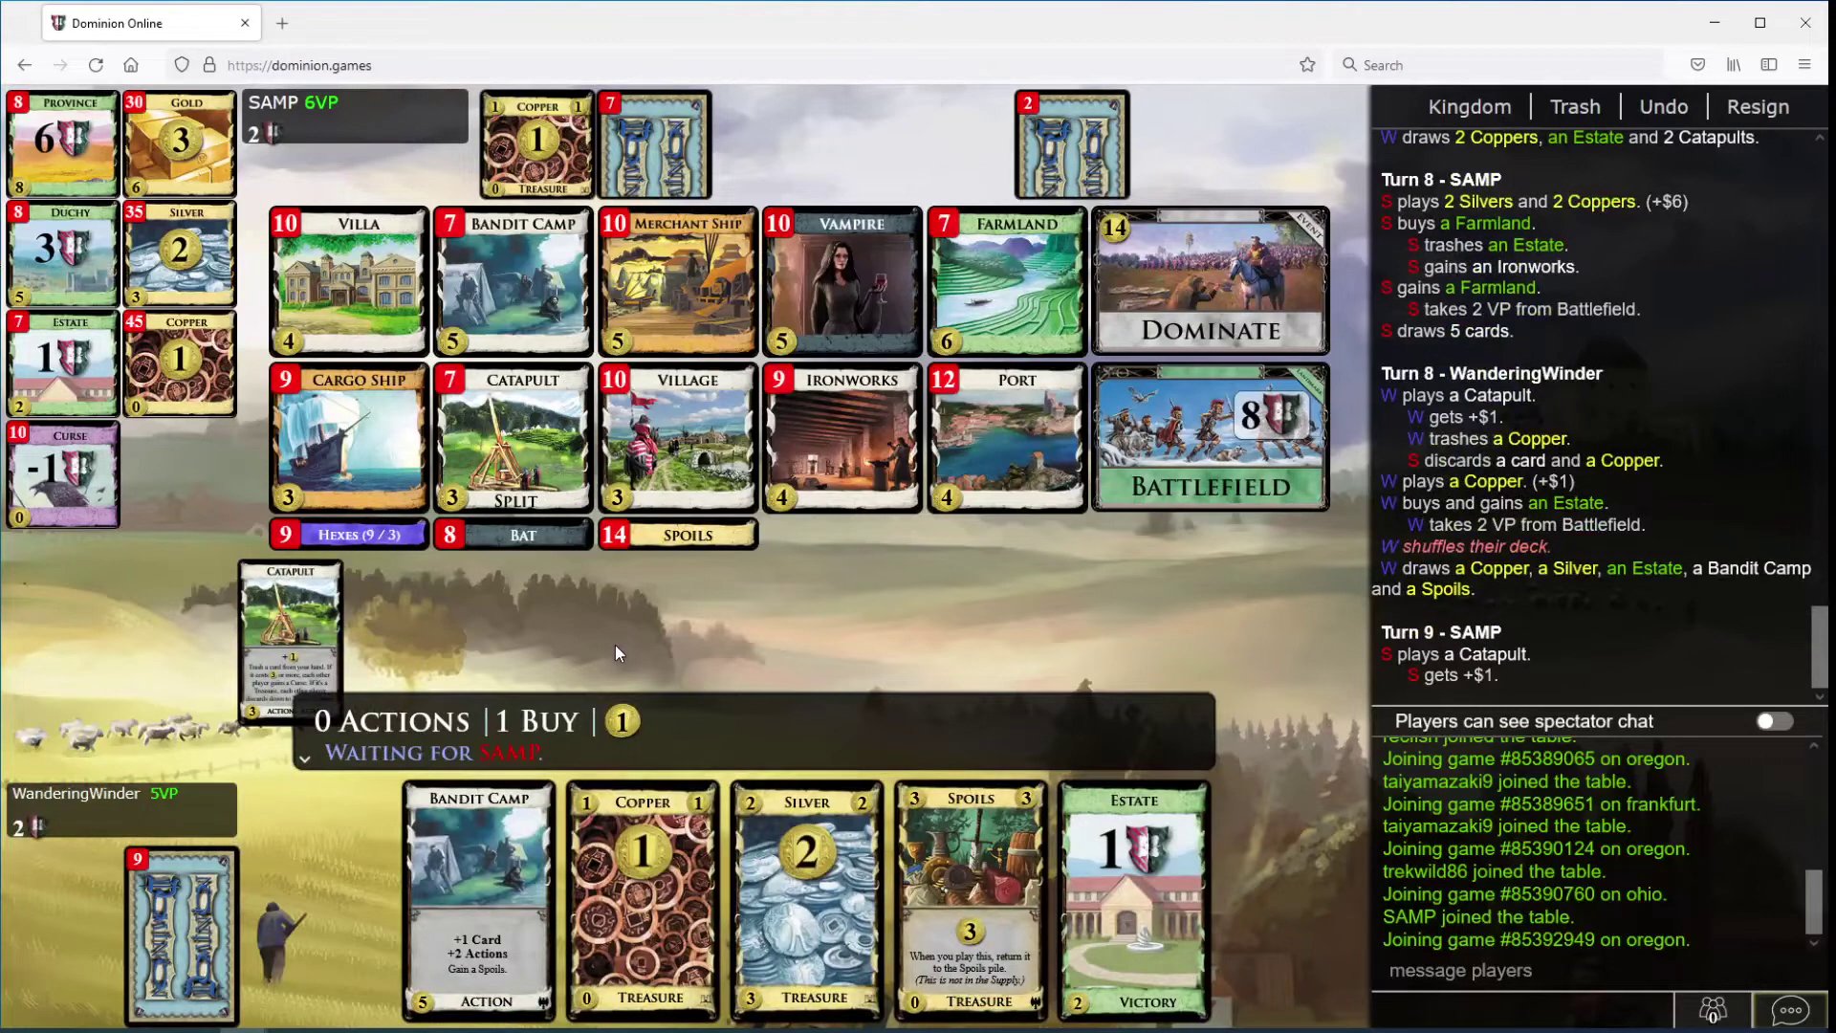
pyautogui.click(642, 889)
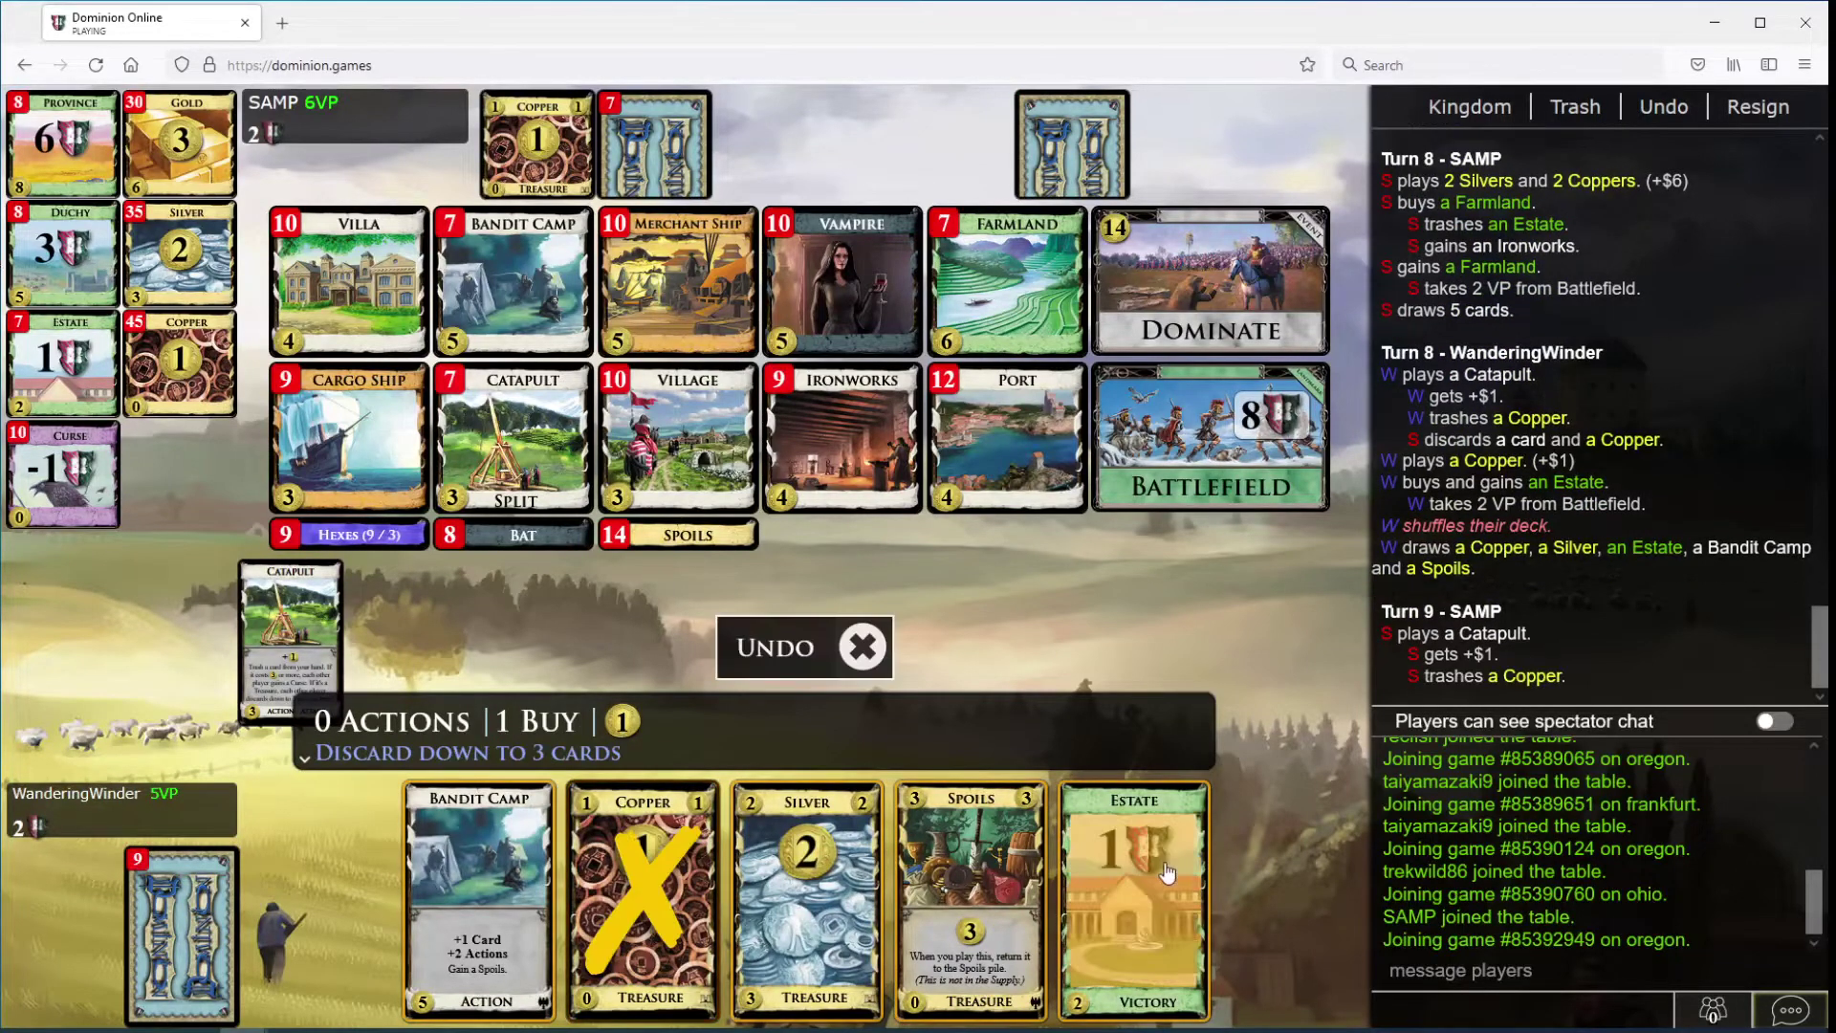
pyautogui.click(1134, 889)
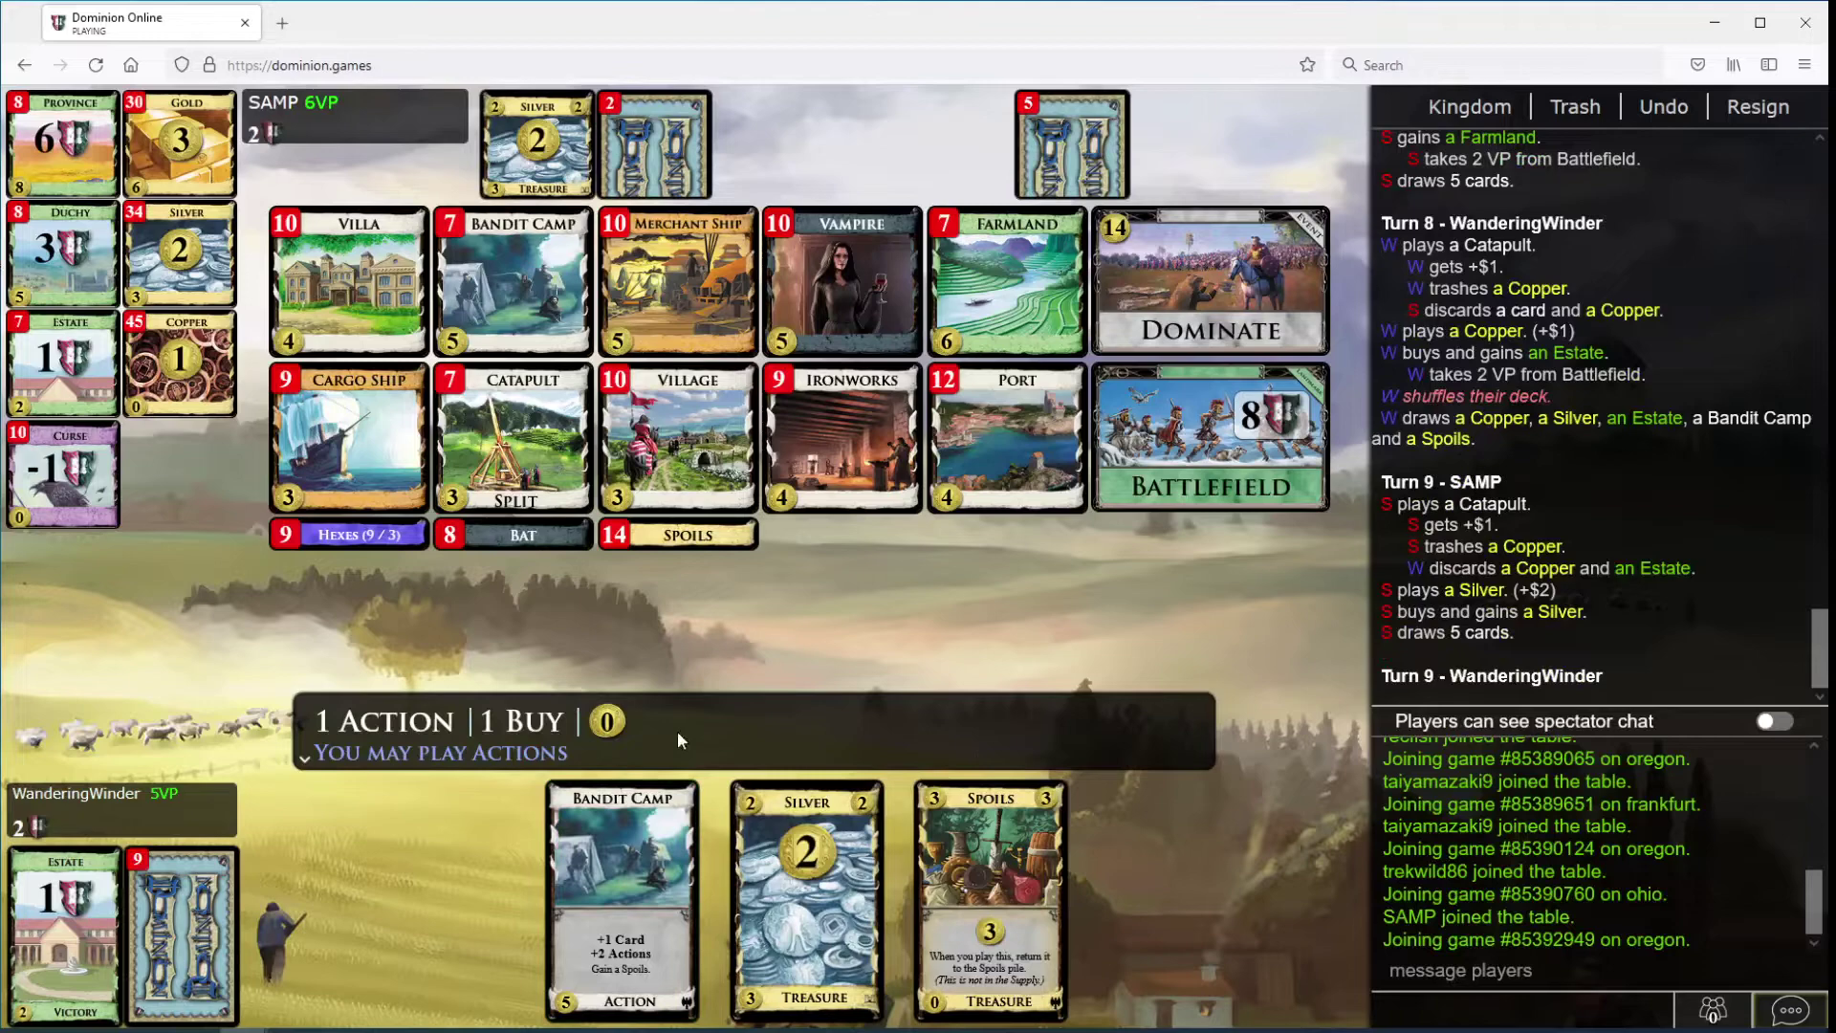
# Step: Play two Bandit Camps, Silver, Copper and Spoils for 6 coins and buy a Vampire
pyautogui.click(652, 811)
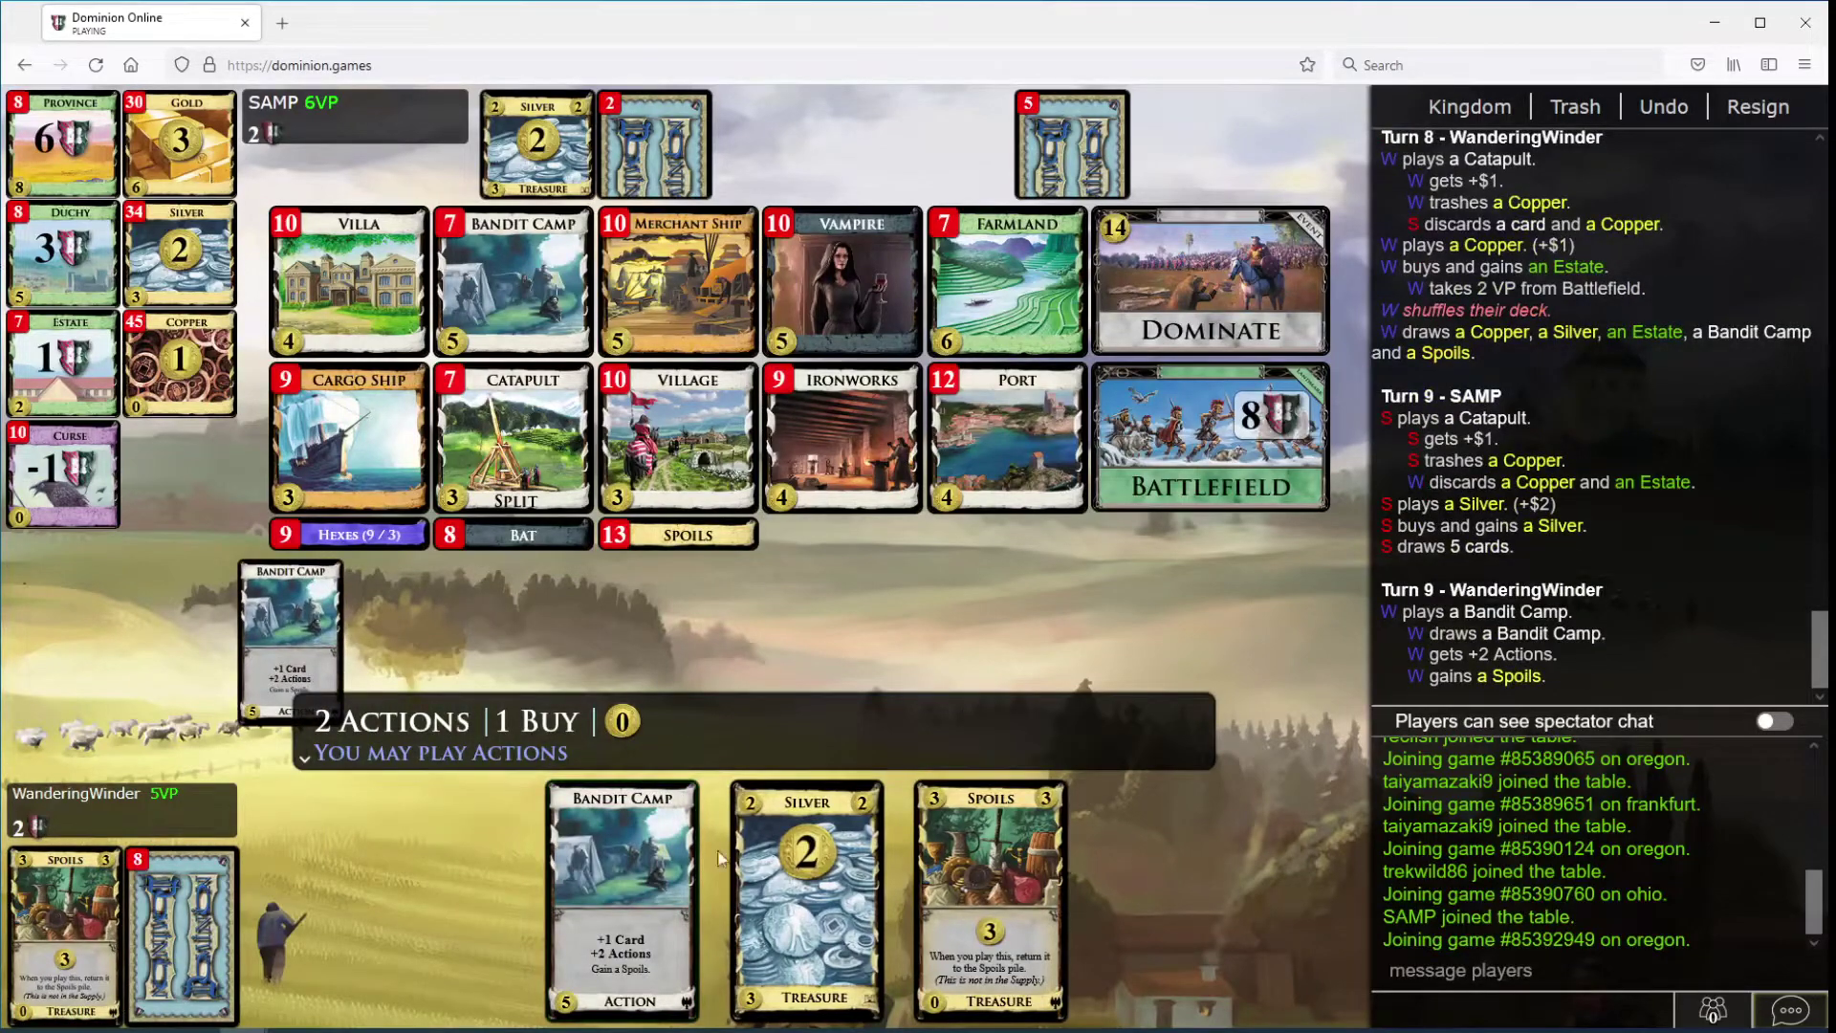
pyautogui.click(654, 875)
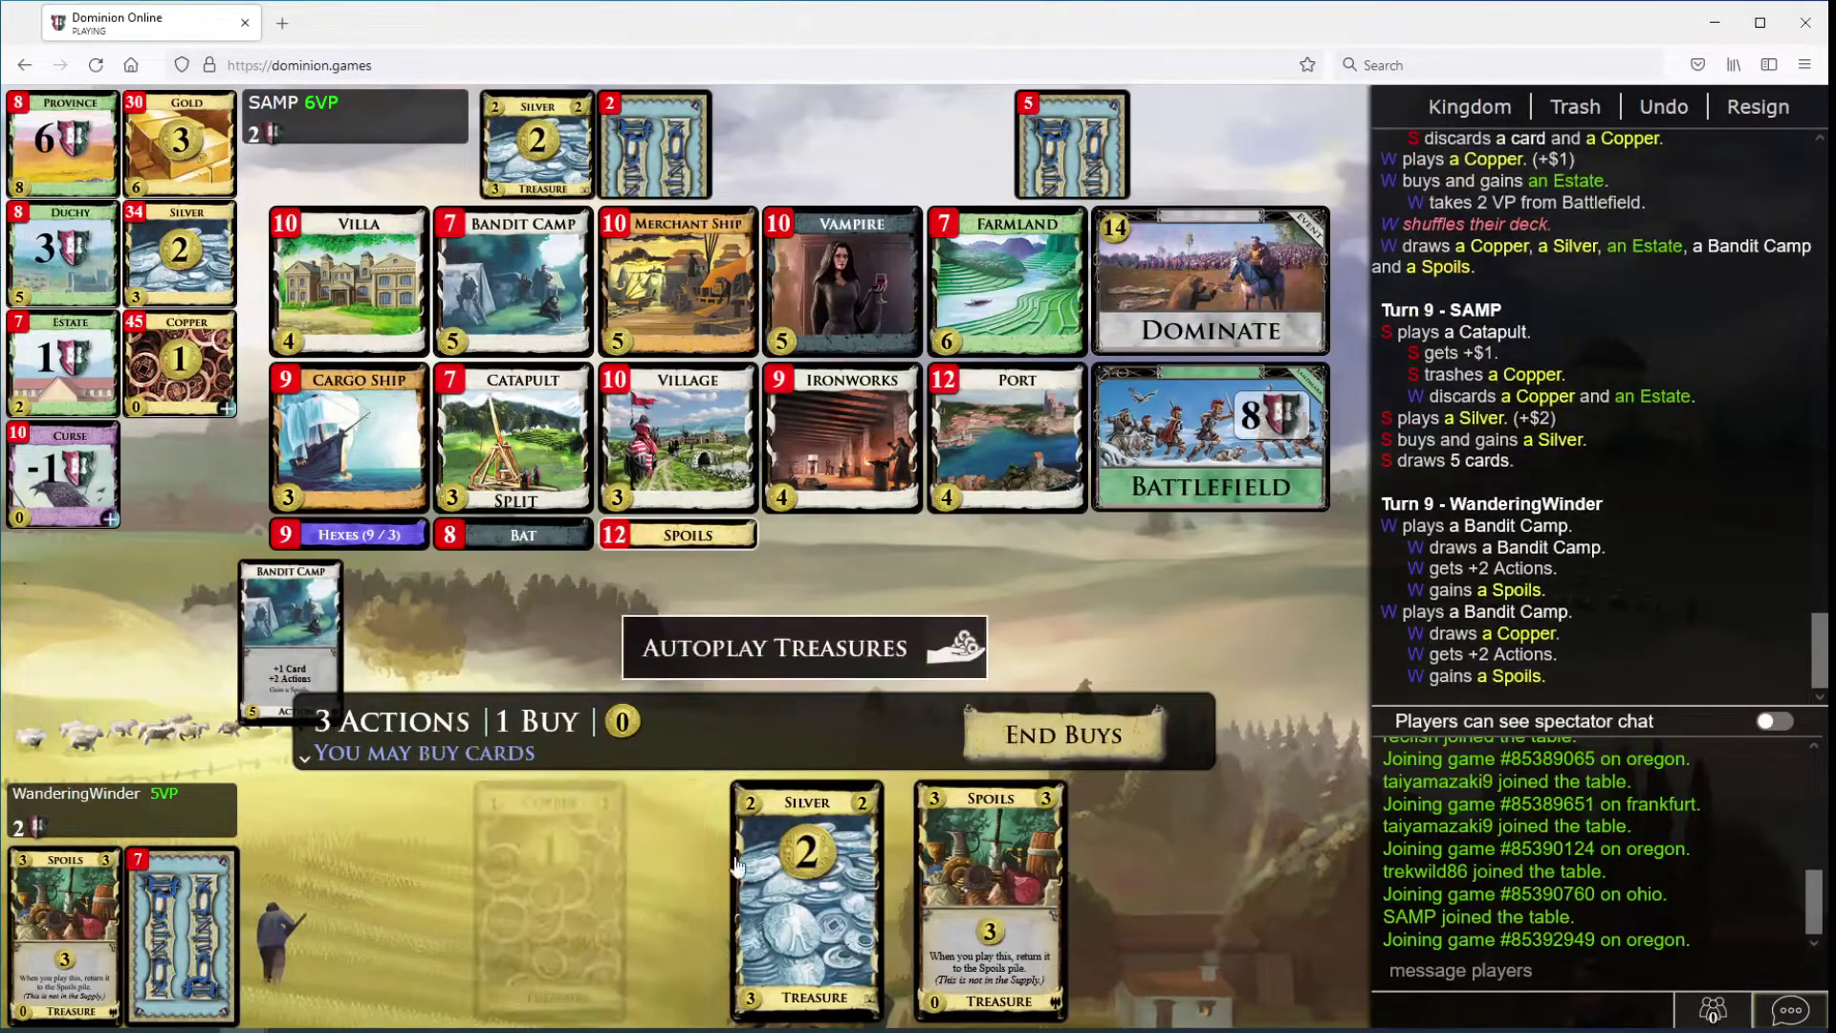
pyautogui.click(739, 657)
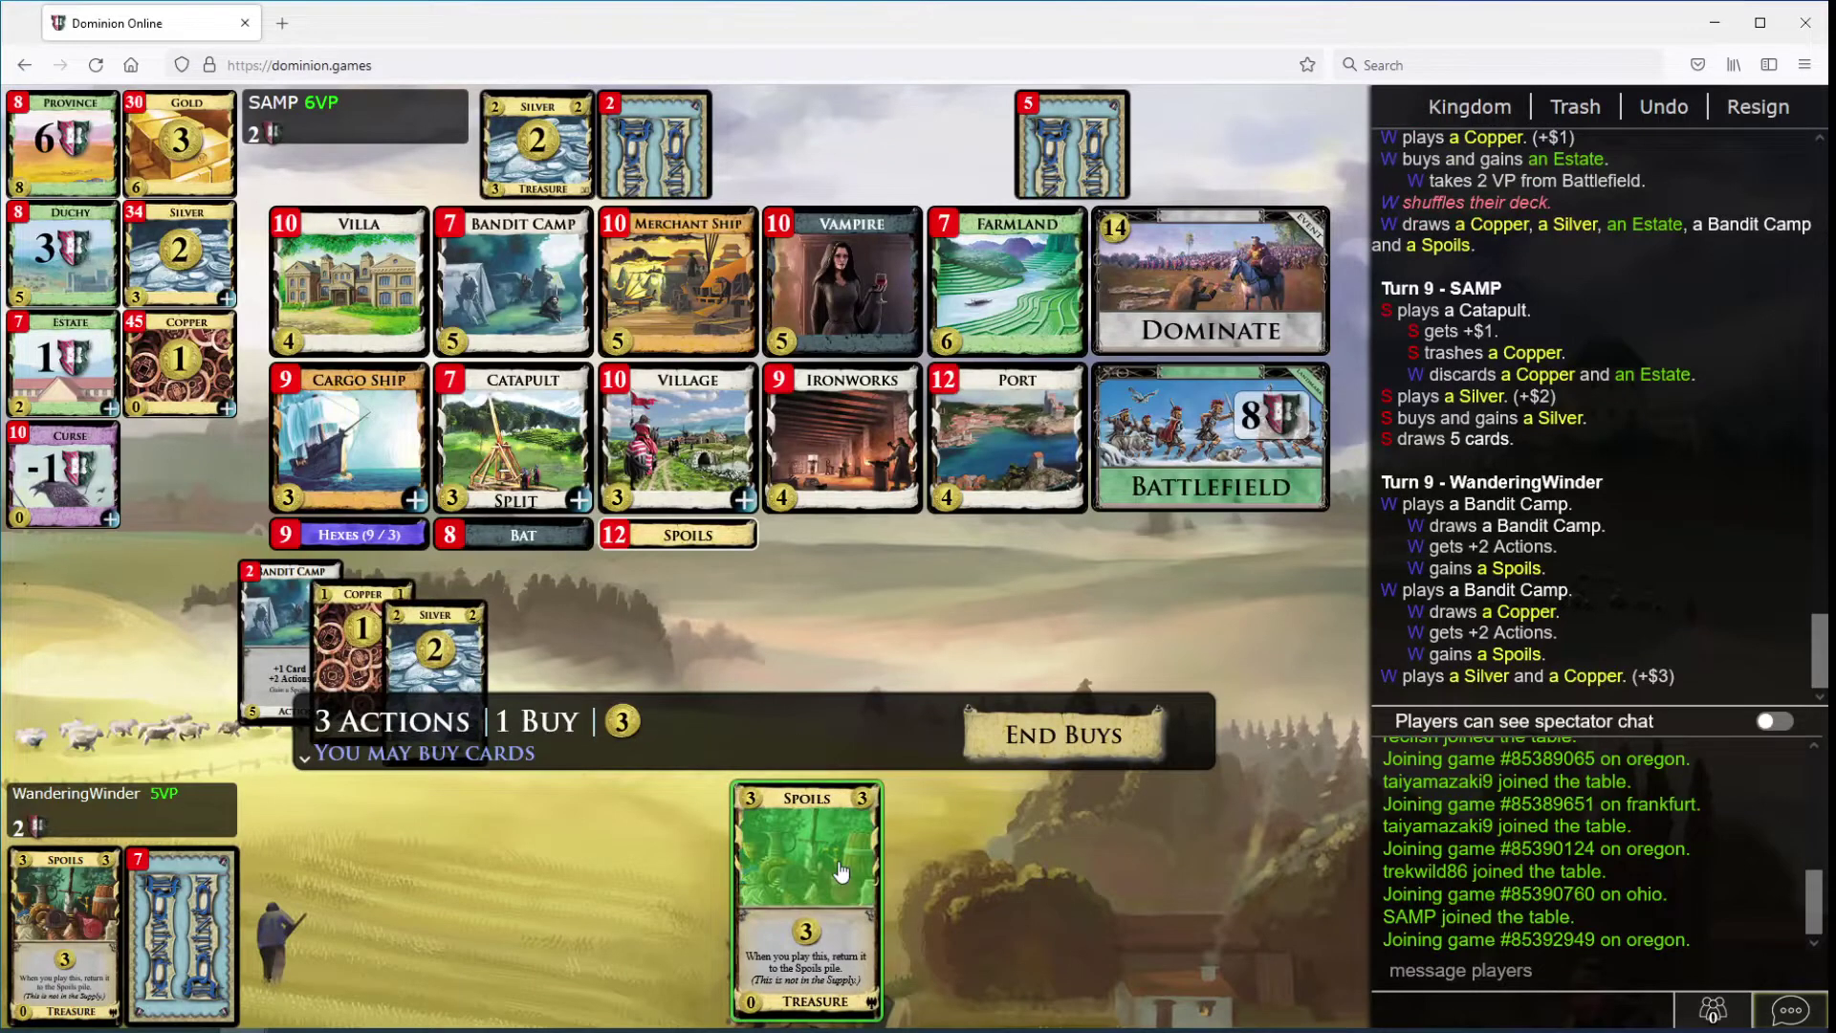
pyautogui.click(838, 859)
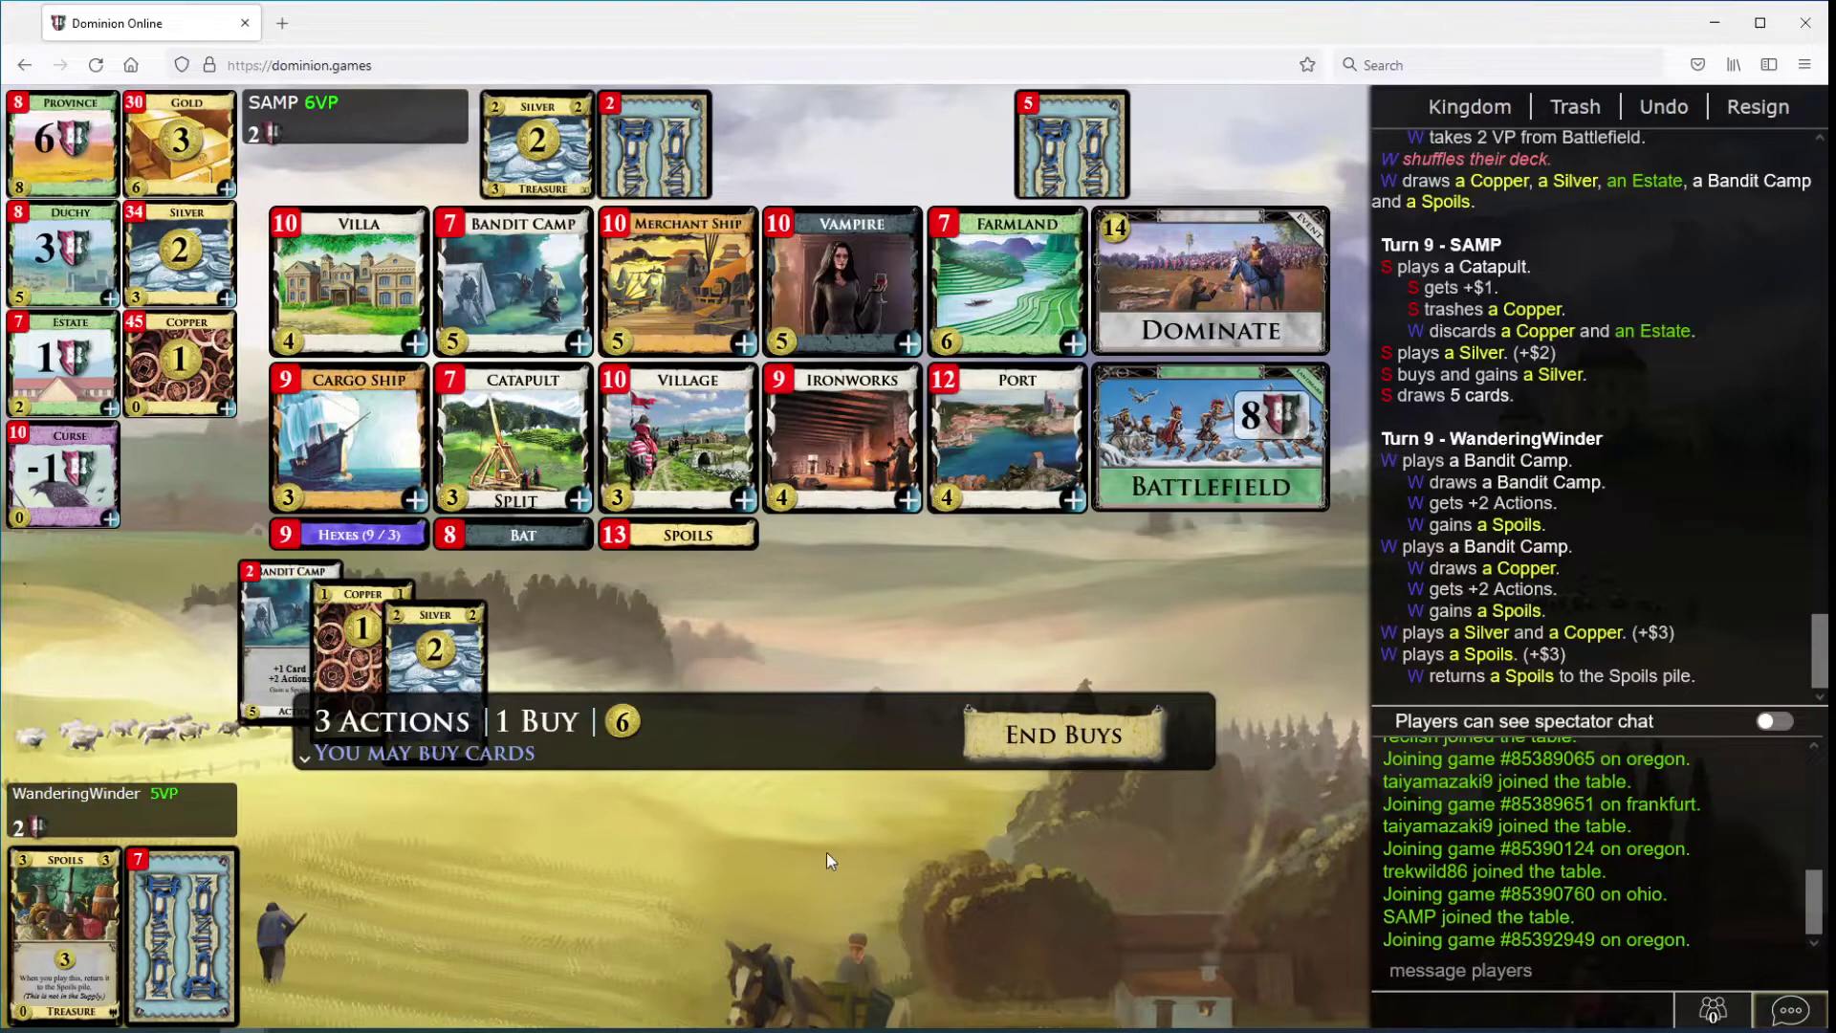
pyautogui.click(846, 287)
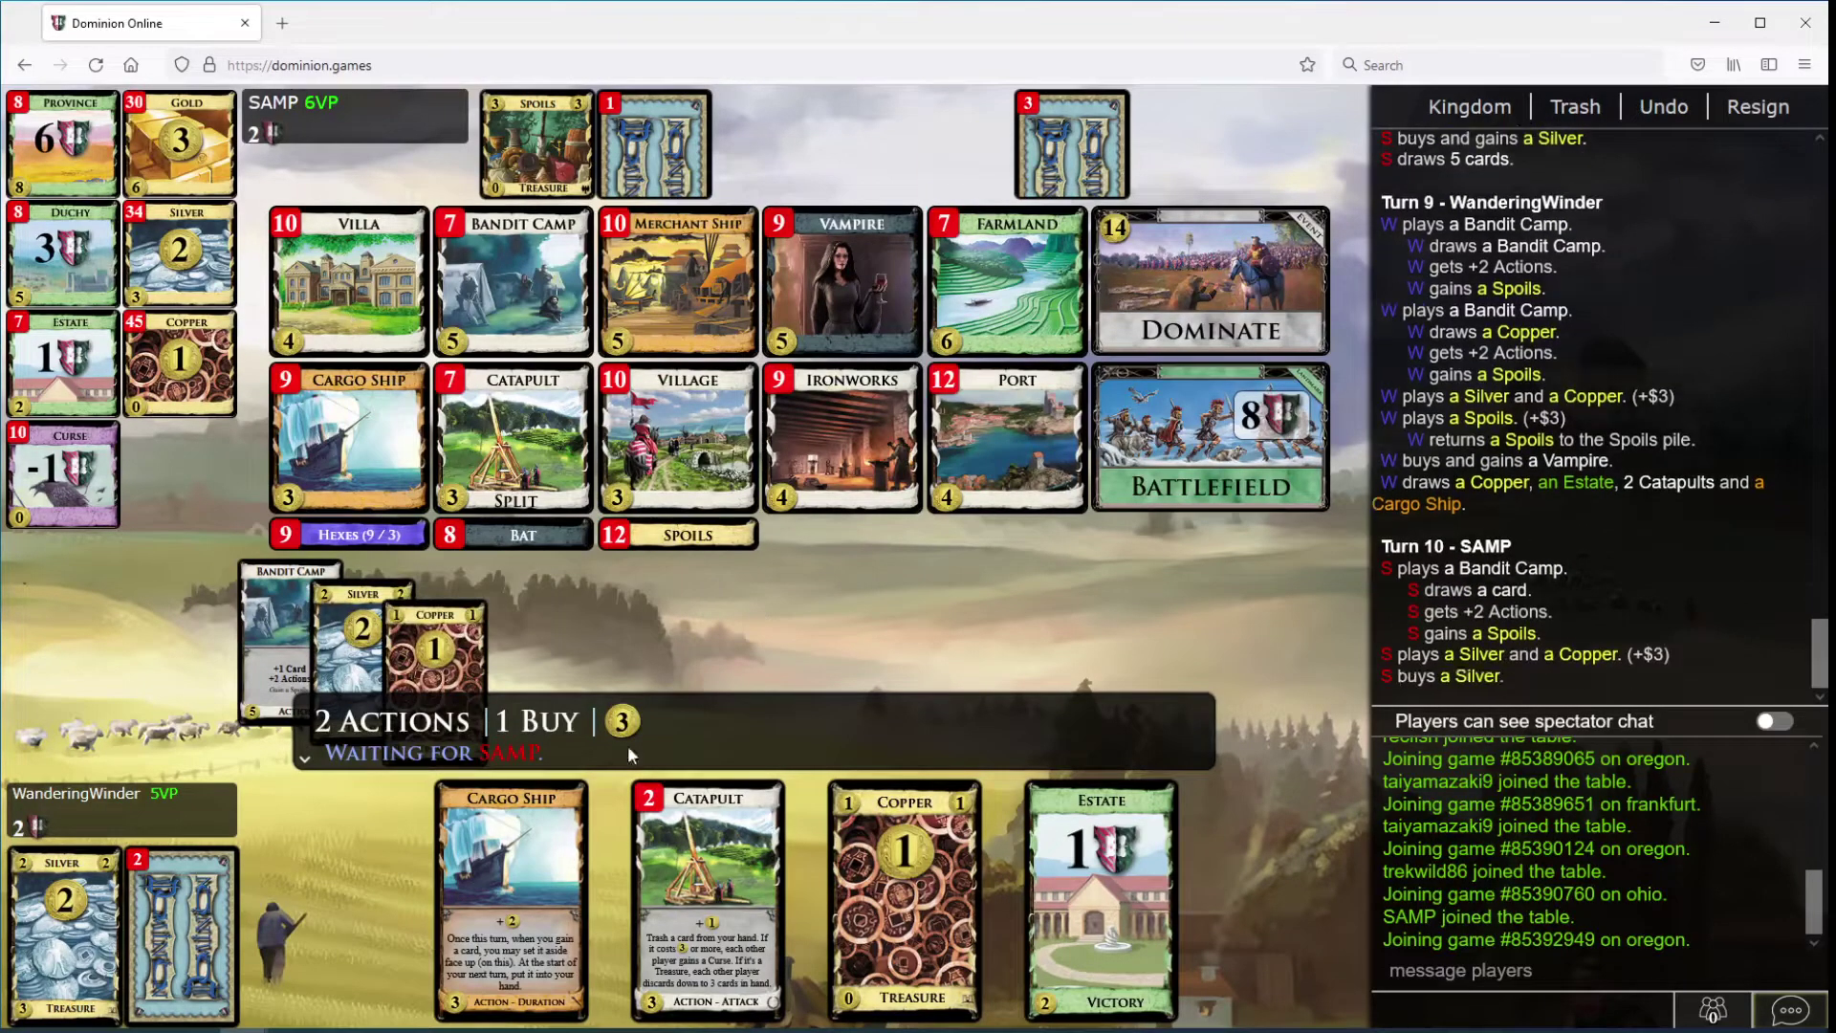
# Step: Trash a Copper with Catapult and end the turn without buying
pyautogui.click(723, 835)
pyautogui.click(901, 875)
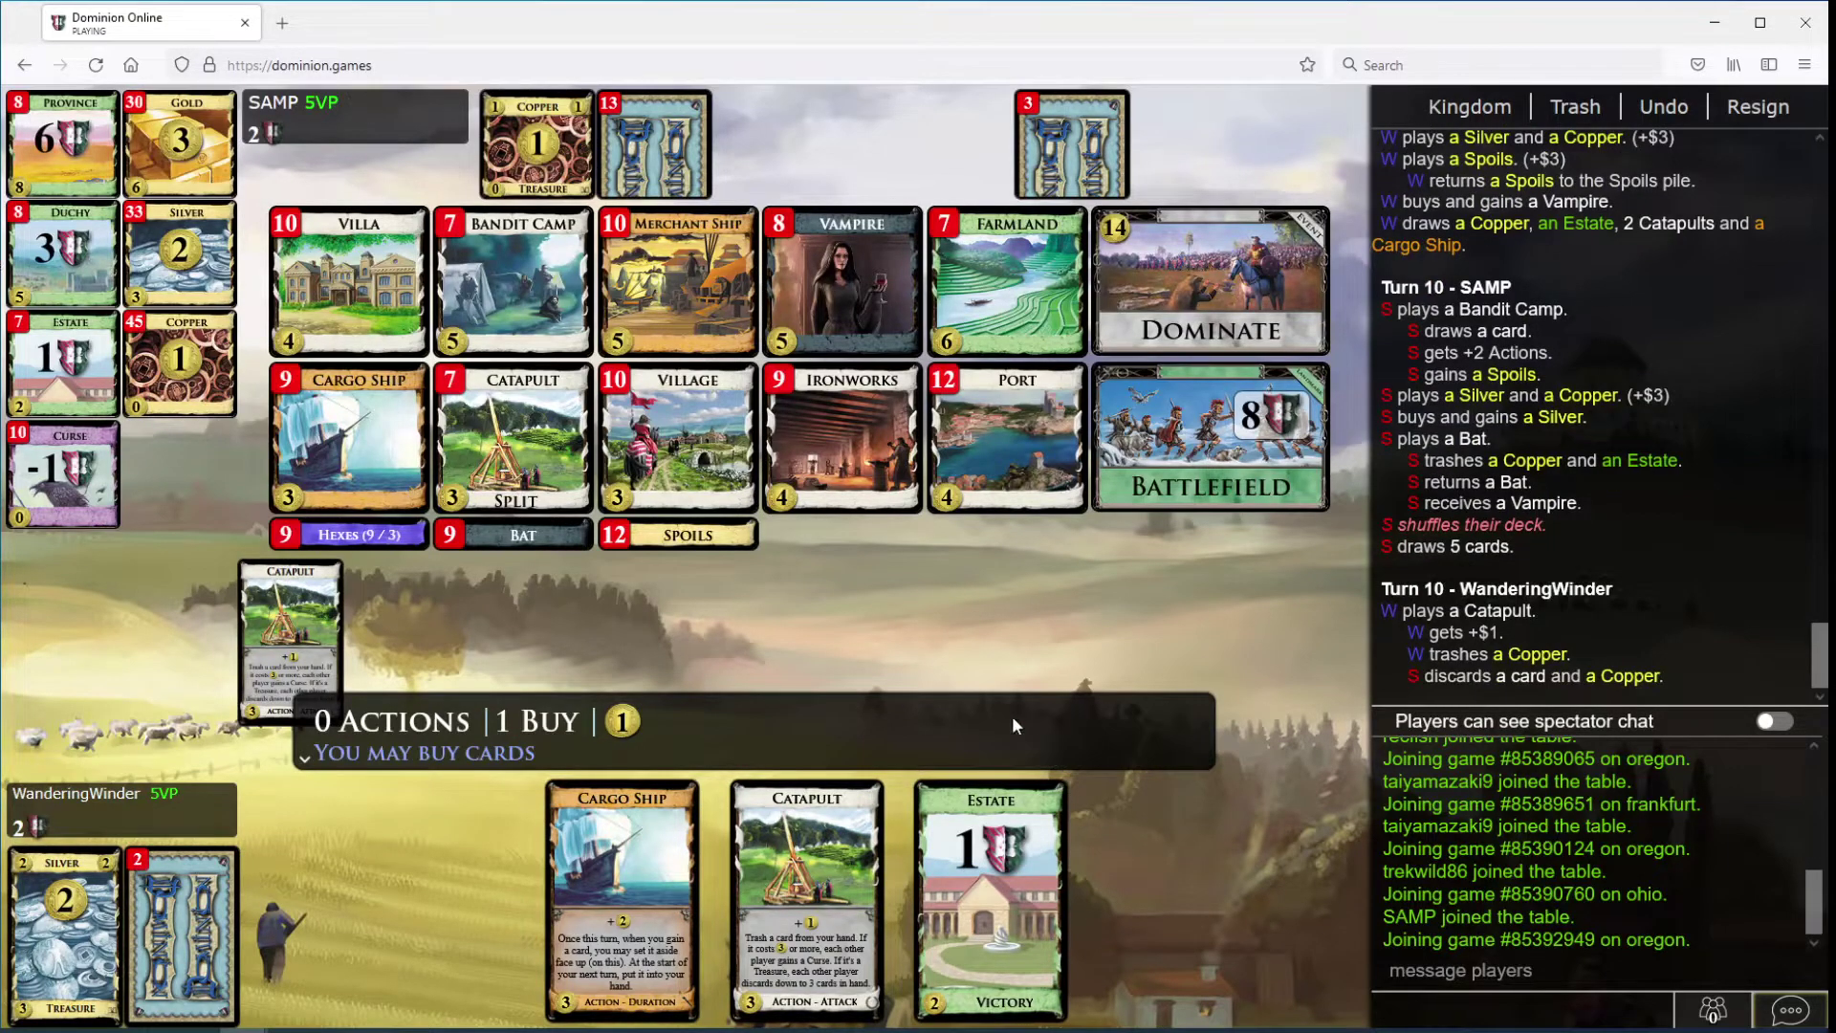
pyautogui.click(956, 698)
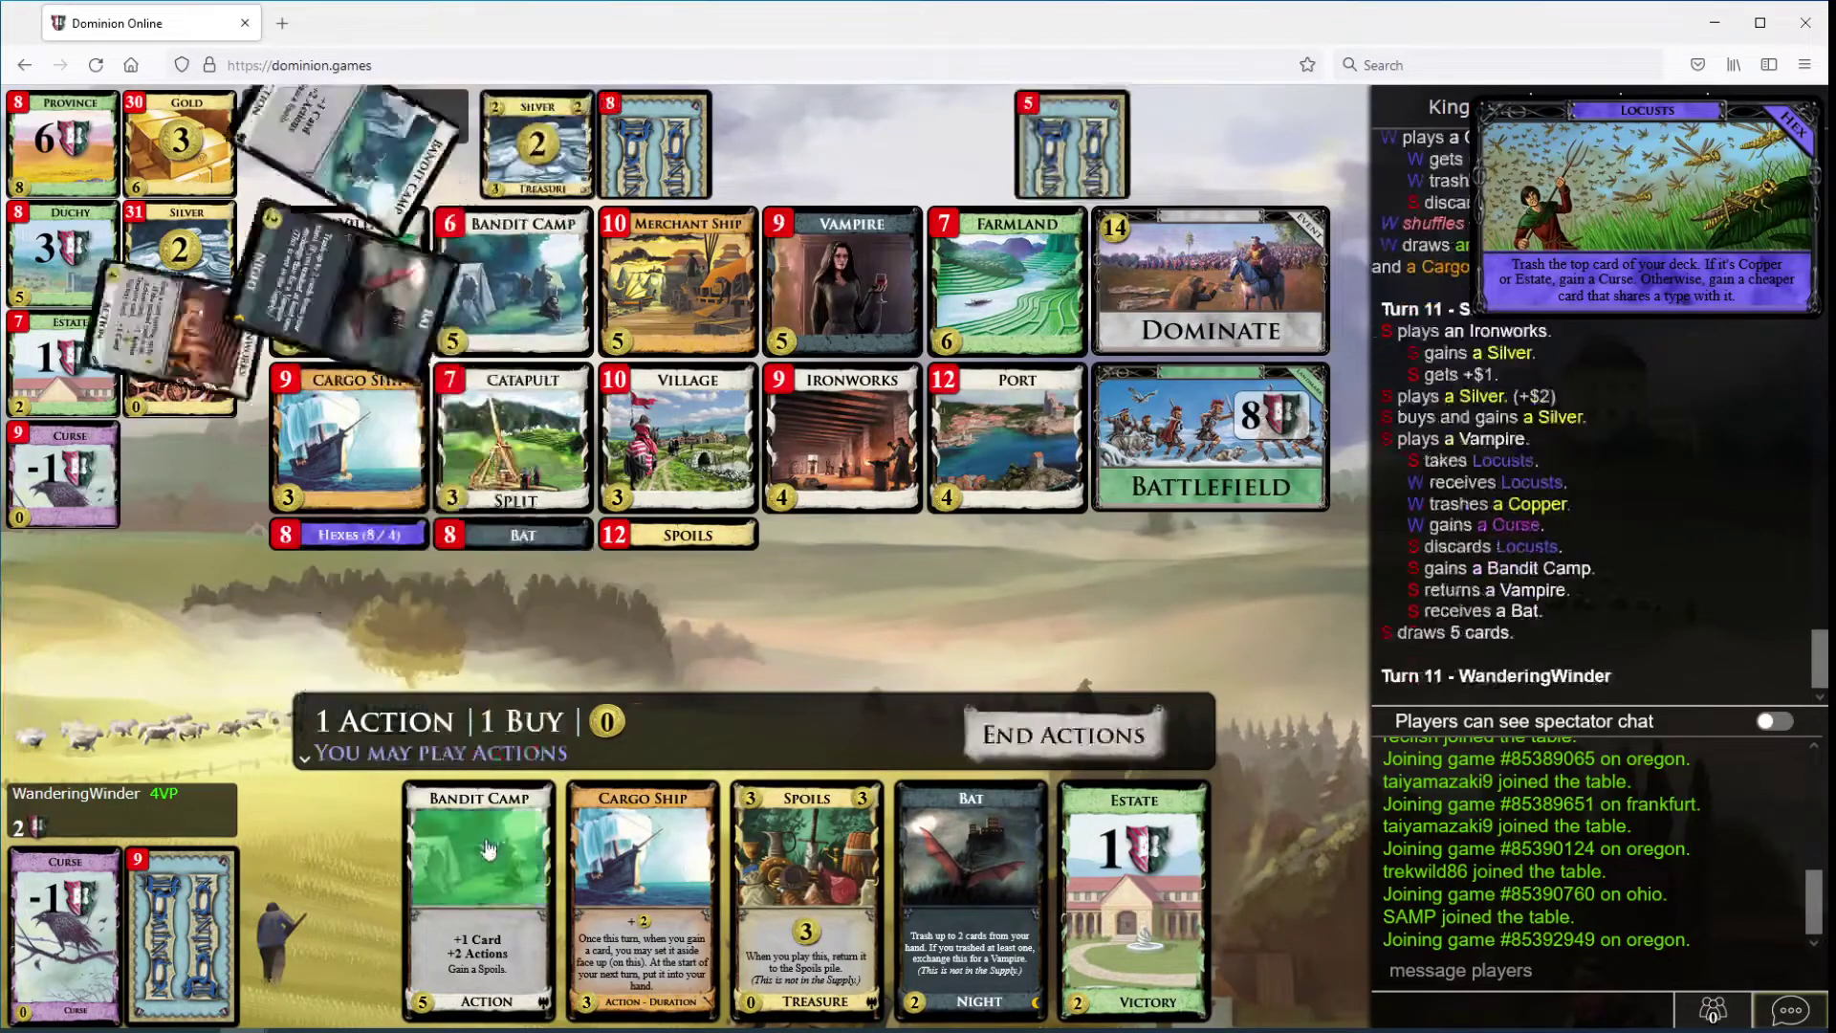
# Step: Play Bandit Camp, Cargo Ship and Spoils, buy a Bandit Camp, then Bat-target an Estate
pyautogui.click(488, 860)
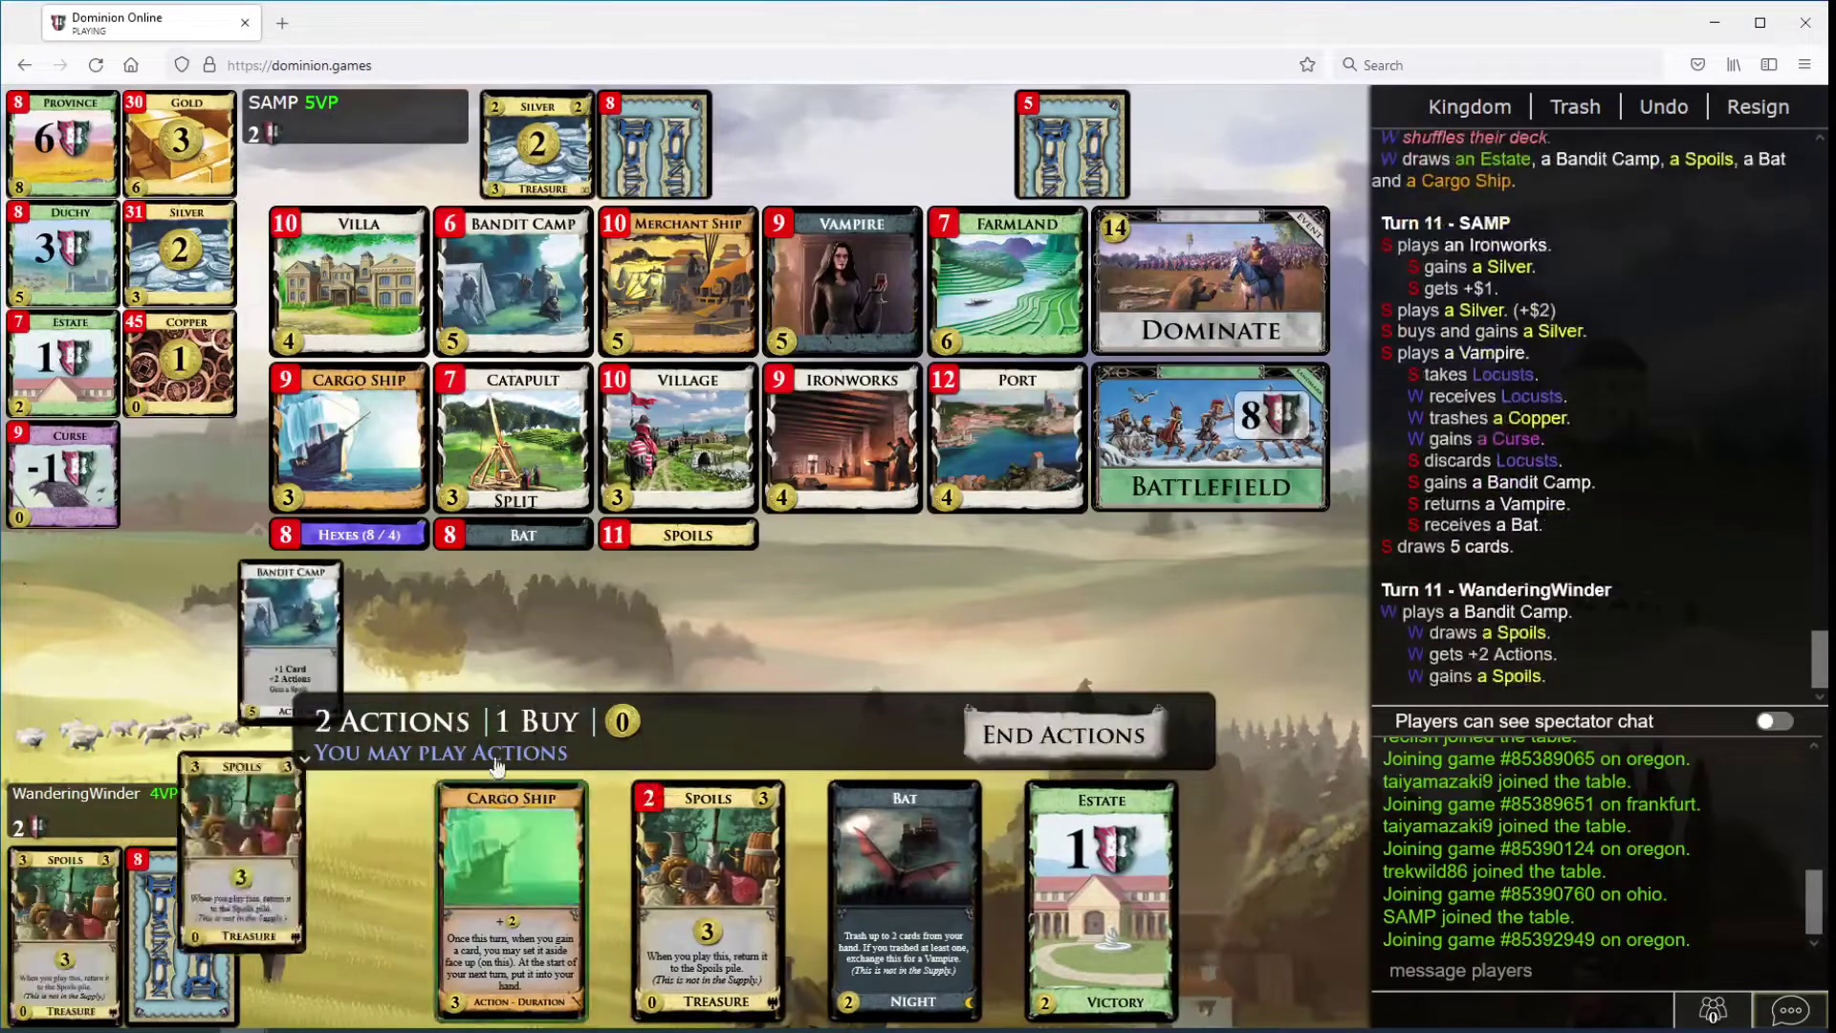
pyautogui.click(521, 811)
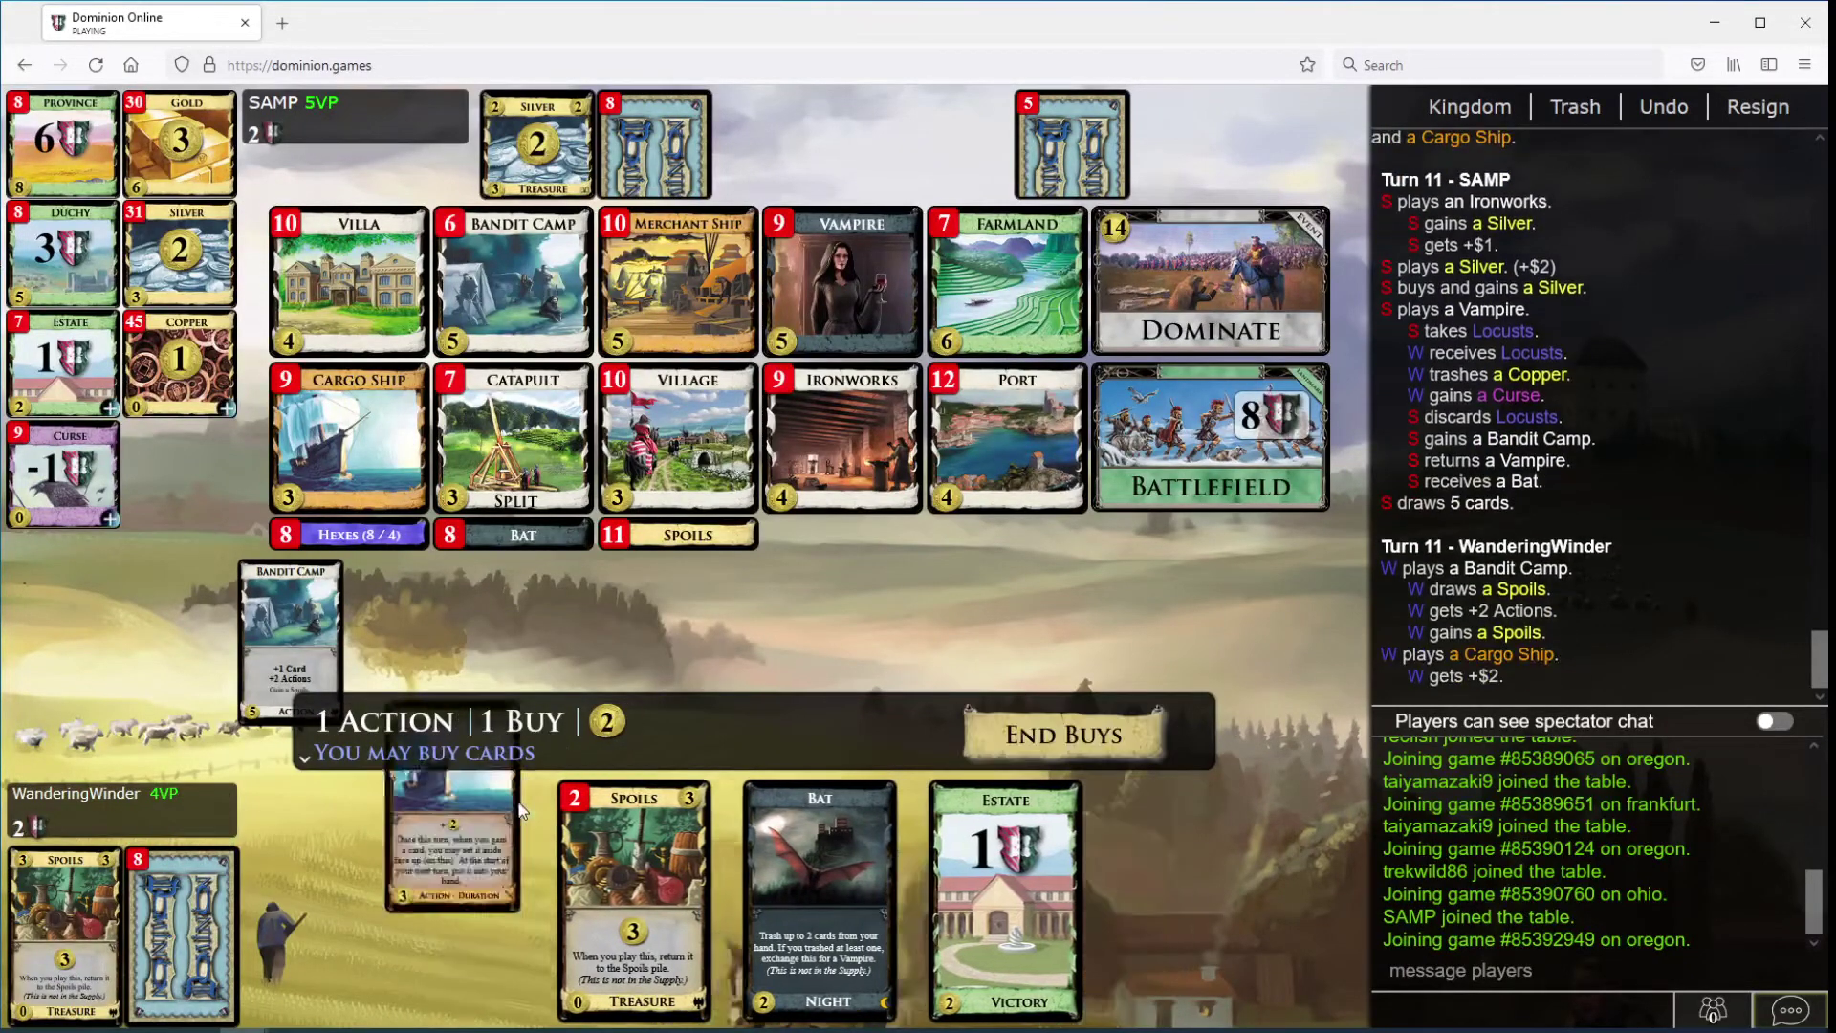
pyautogui.click(588, 833)
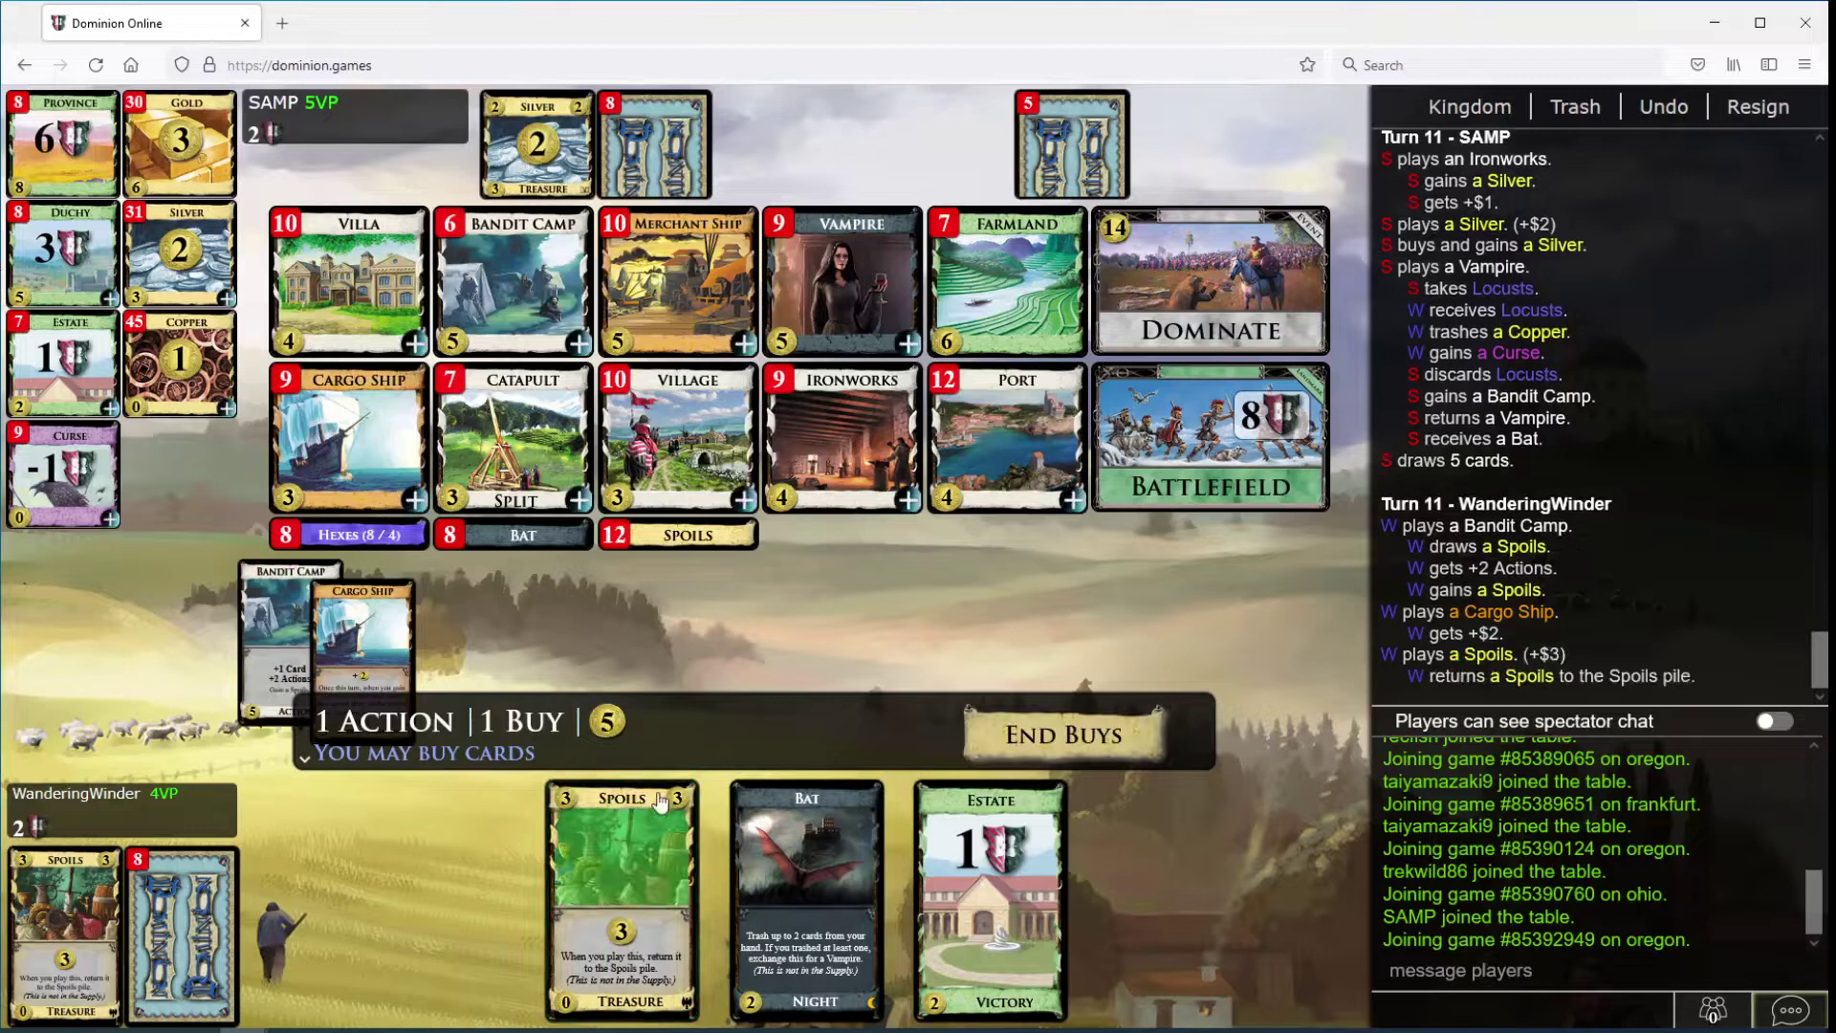
pyautogui.click(531, 275)
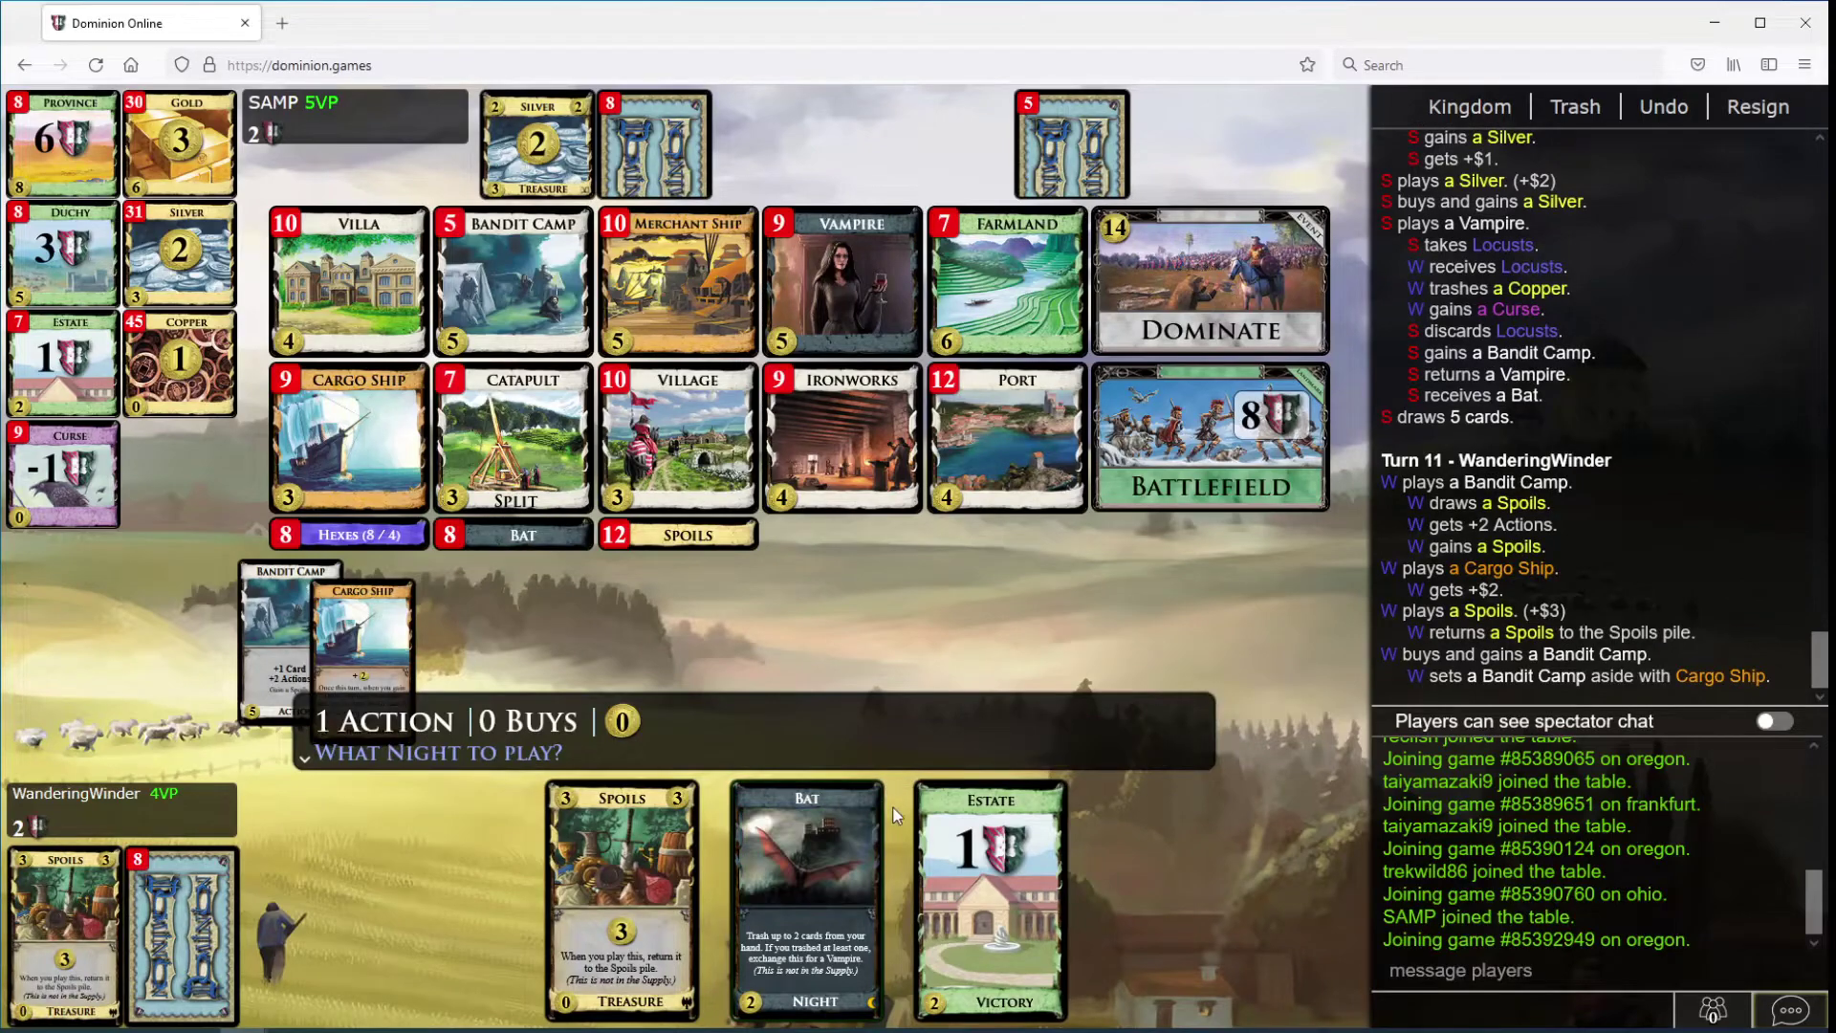
pyautogui.click(854, 847)
pyautogui.click(926, 835)
# Step: Confirm the Bat trashing the Estate, then discard Catapult and Estate to three cards
pyautogui.click(966, 660)
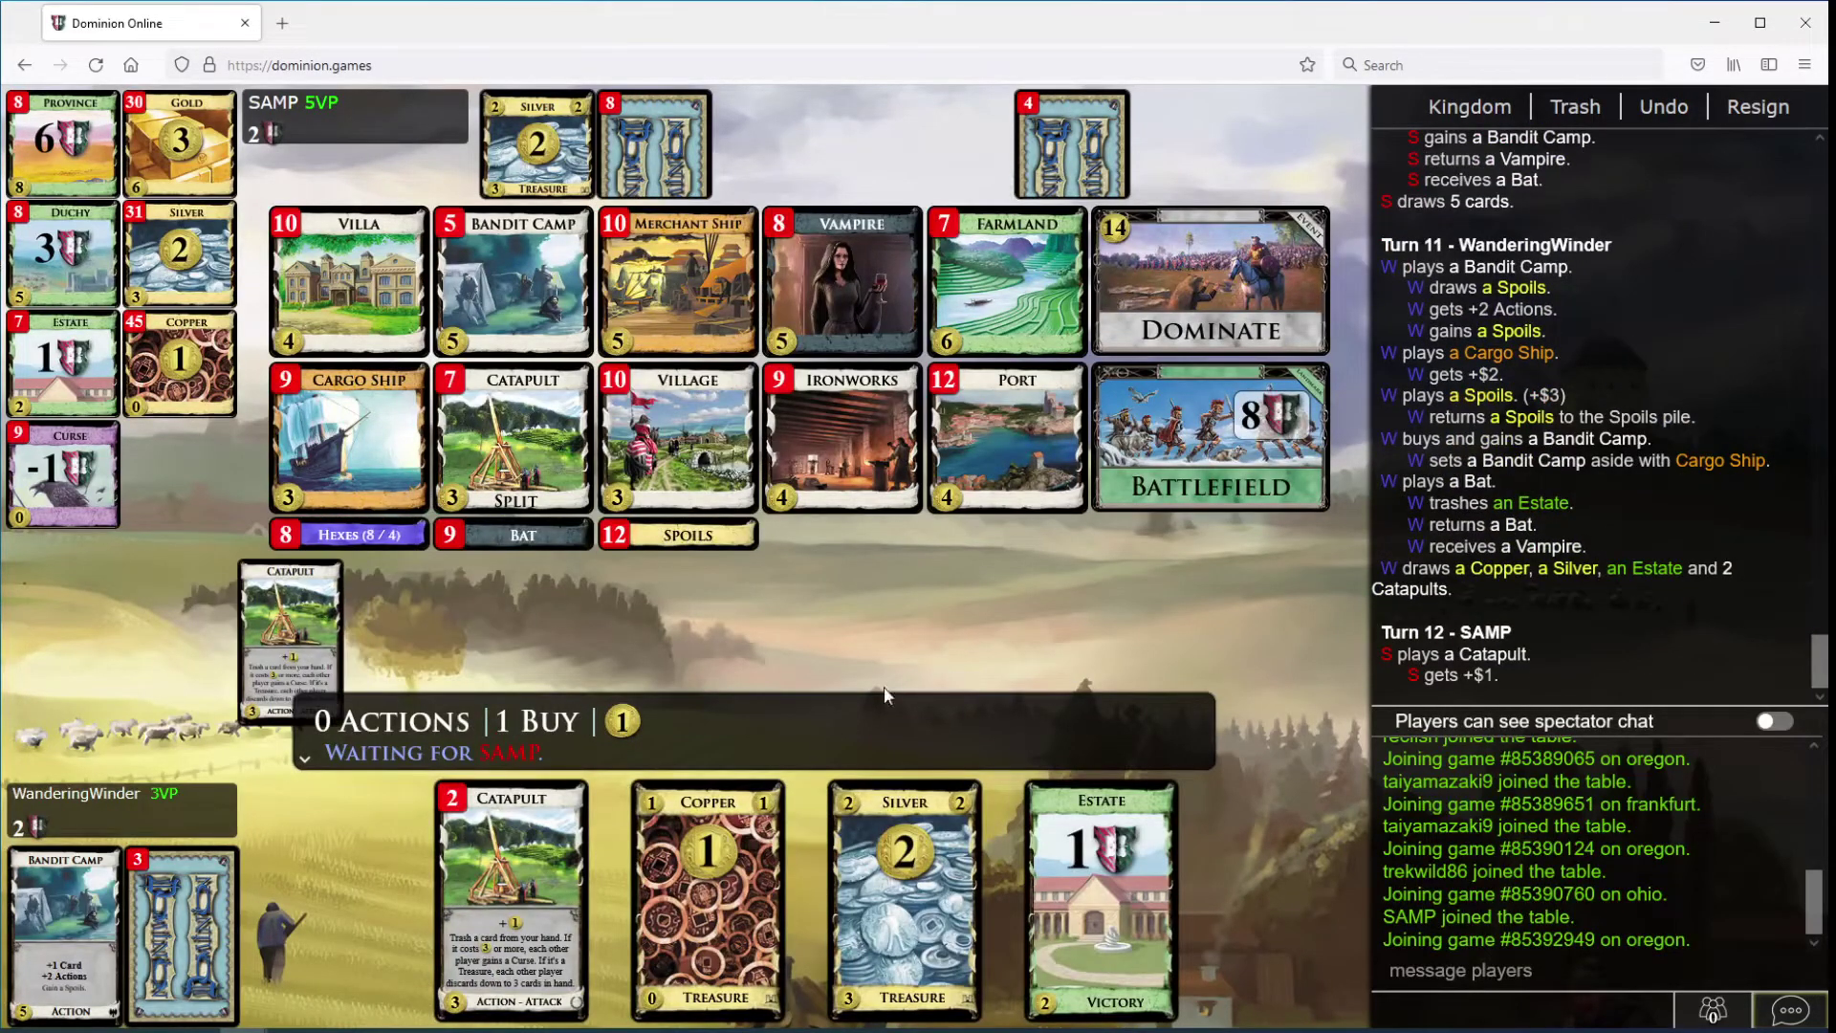
pyautogui.click(514, 861)
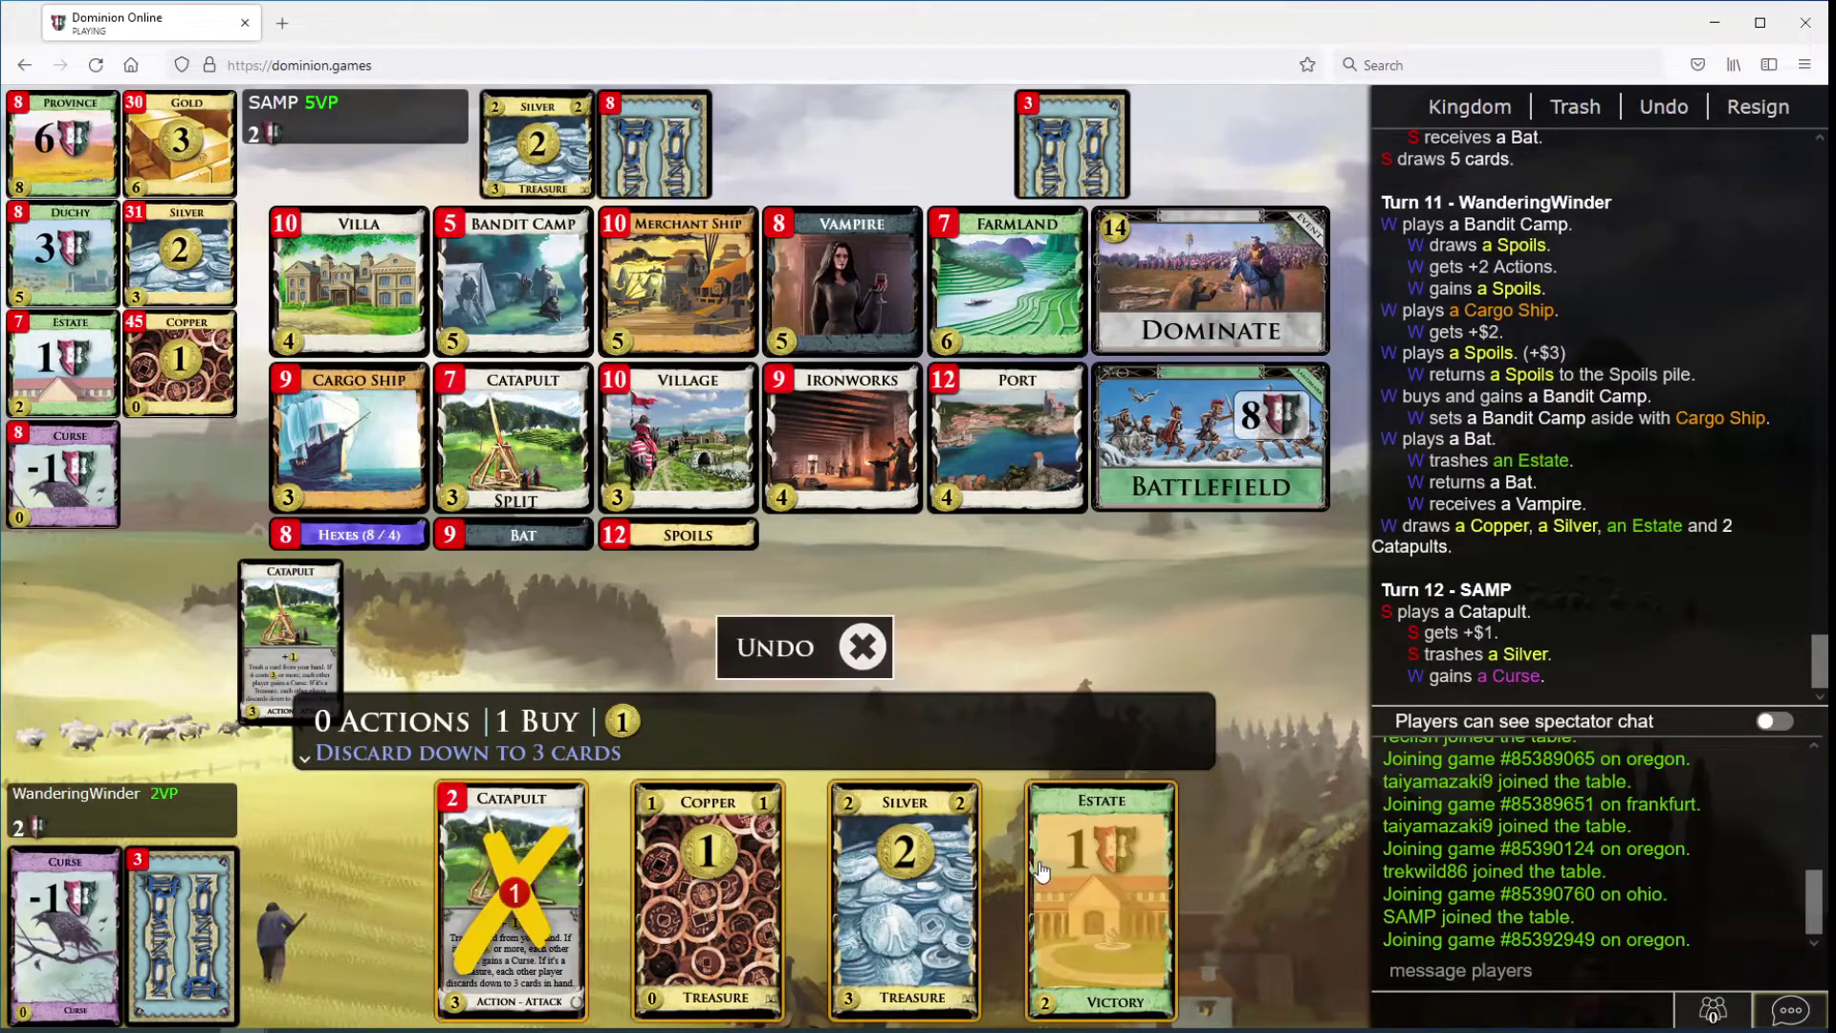
pyautogui.click(1100, 883)
pyautogui.click(963, 650)
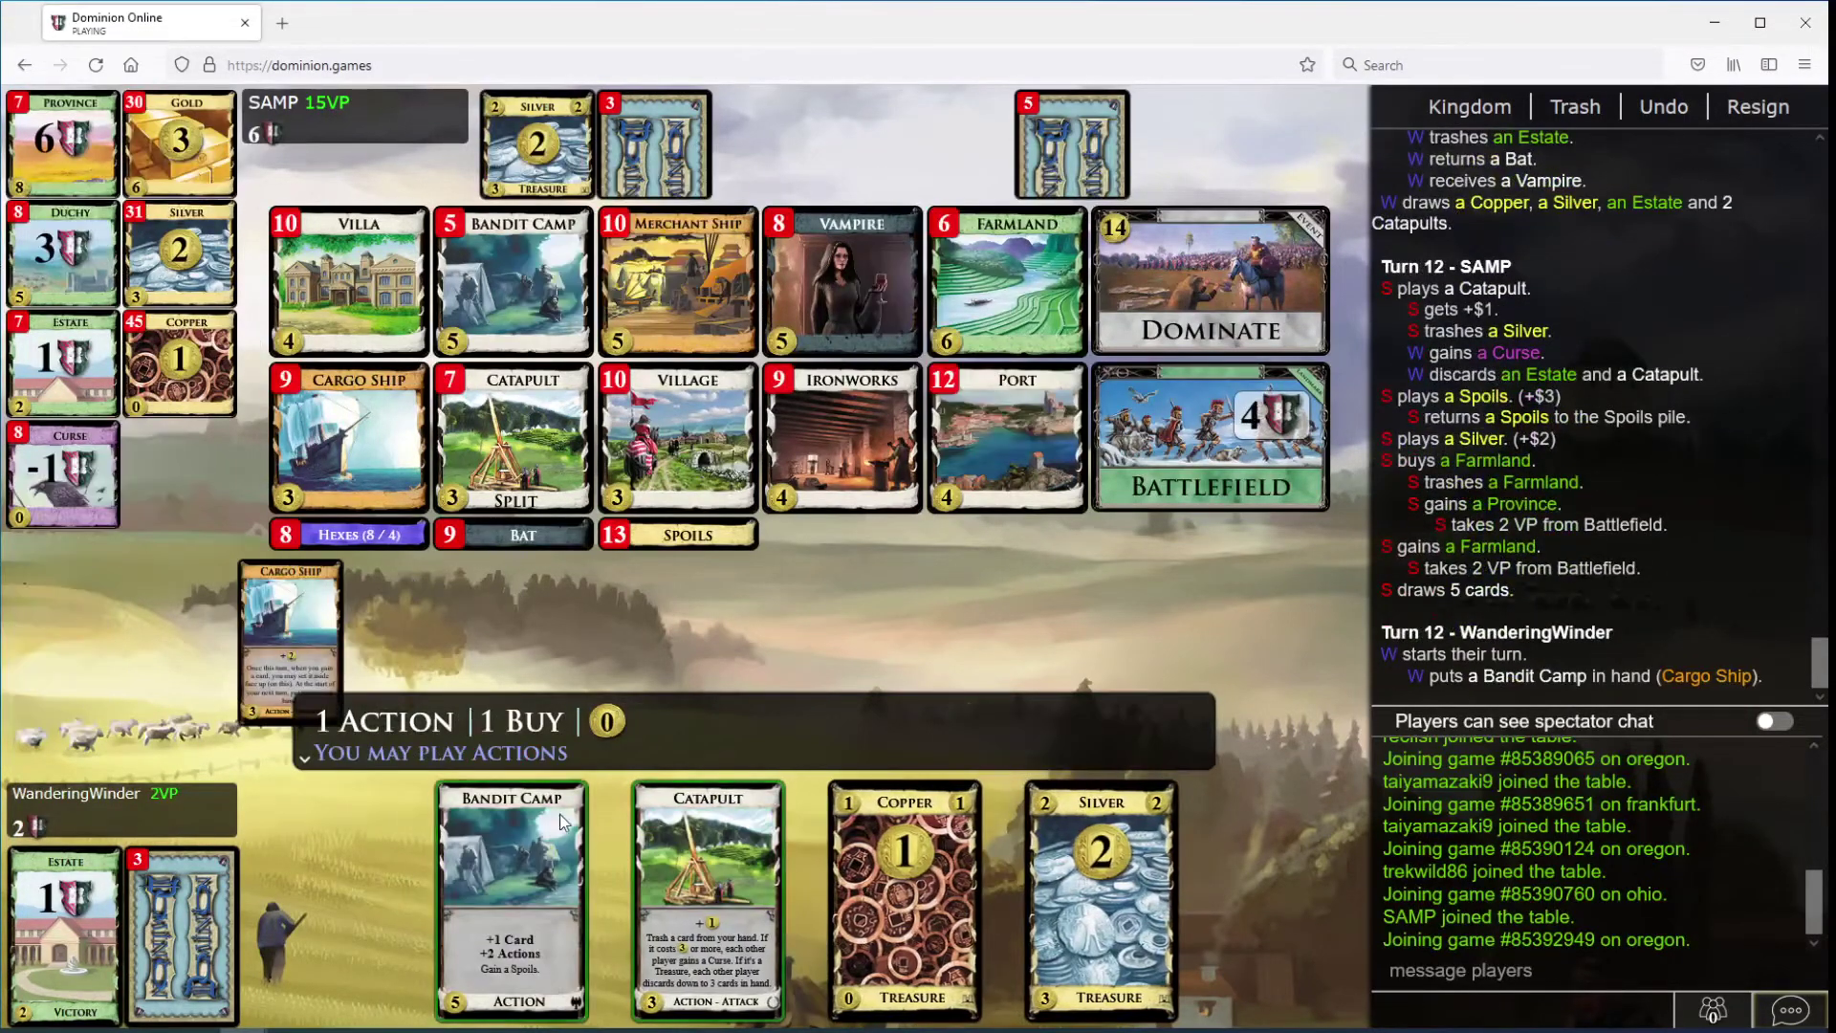
# Step: Play Bandit Camp, Catapult and Silver, buy a Cargo Ship, and Vampire-gain a Bandit Camp
pyautogui.click(560, 814)
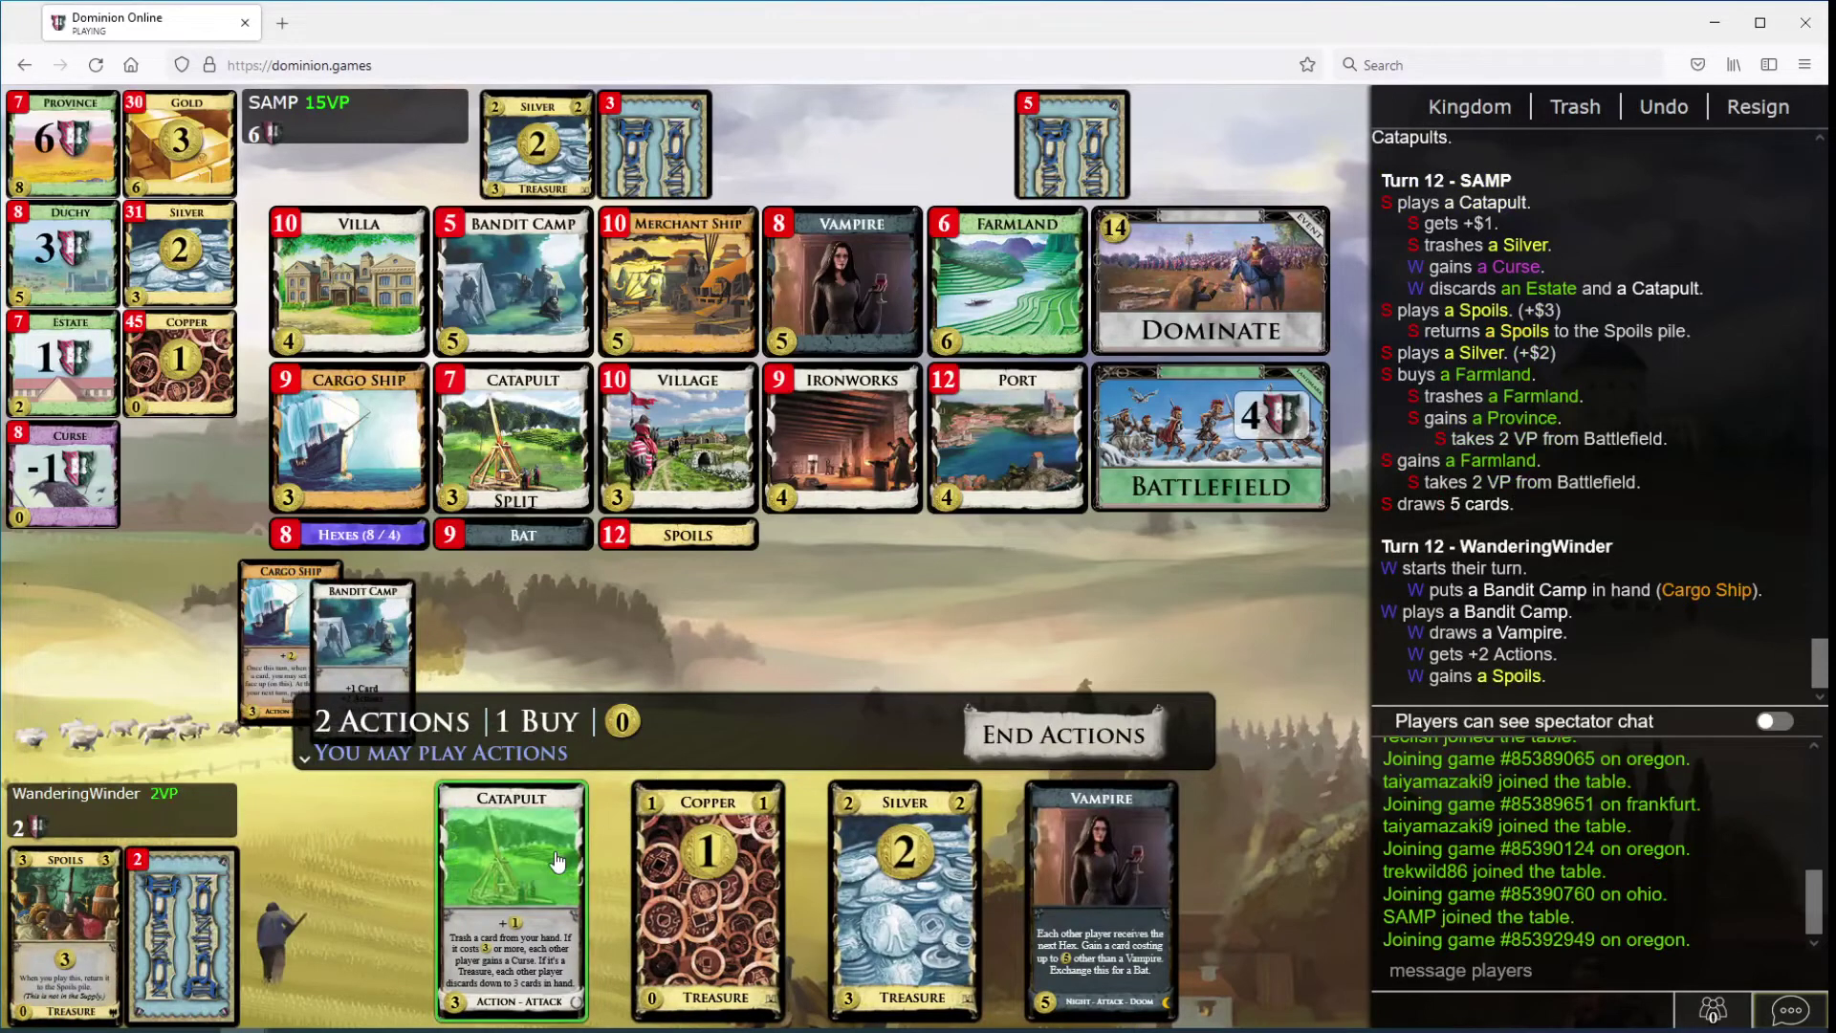
pyautogui.click(545, 861)
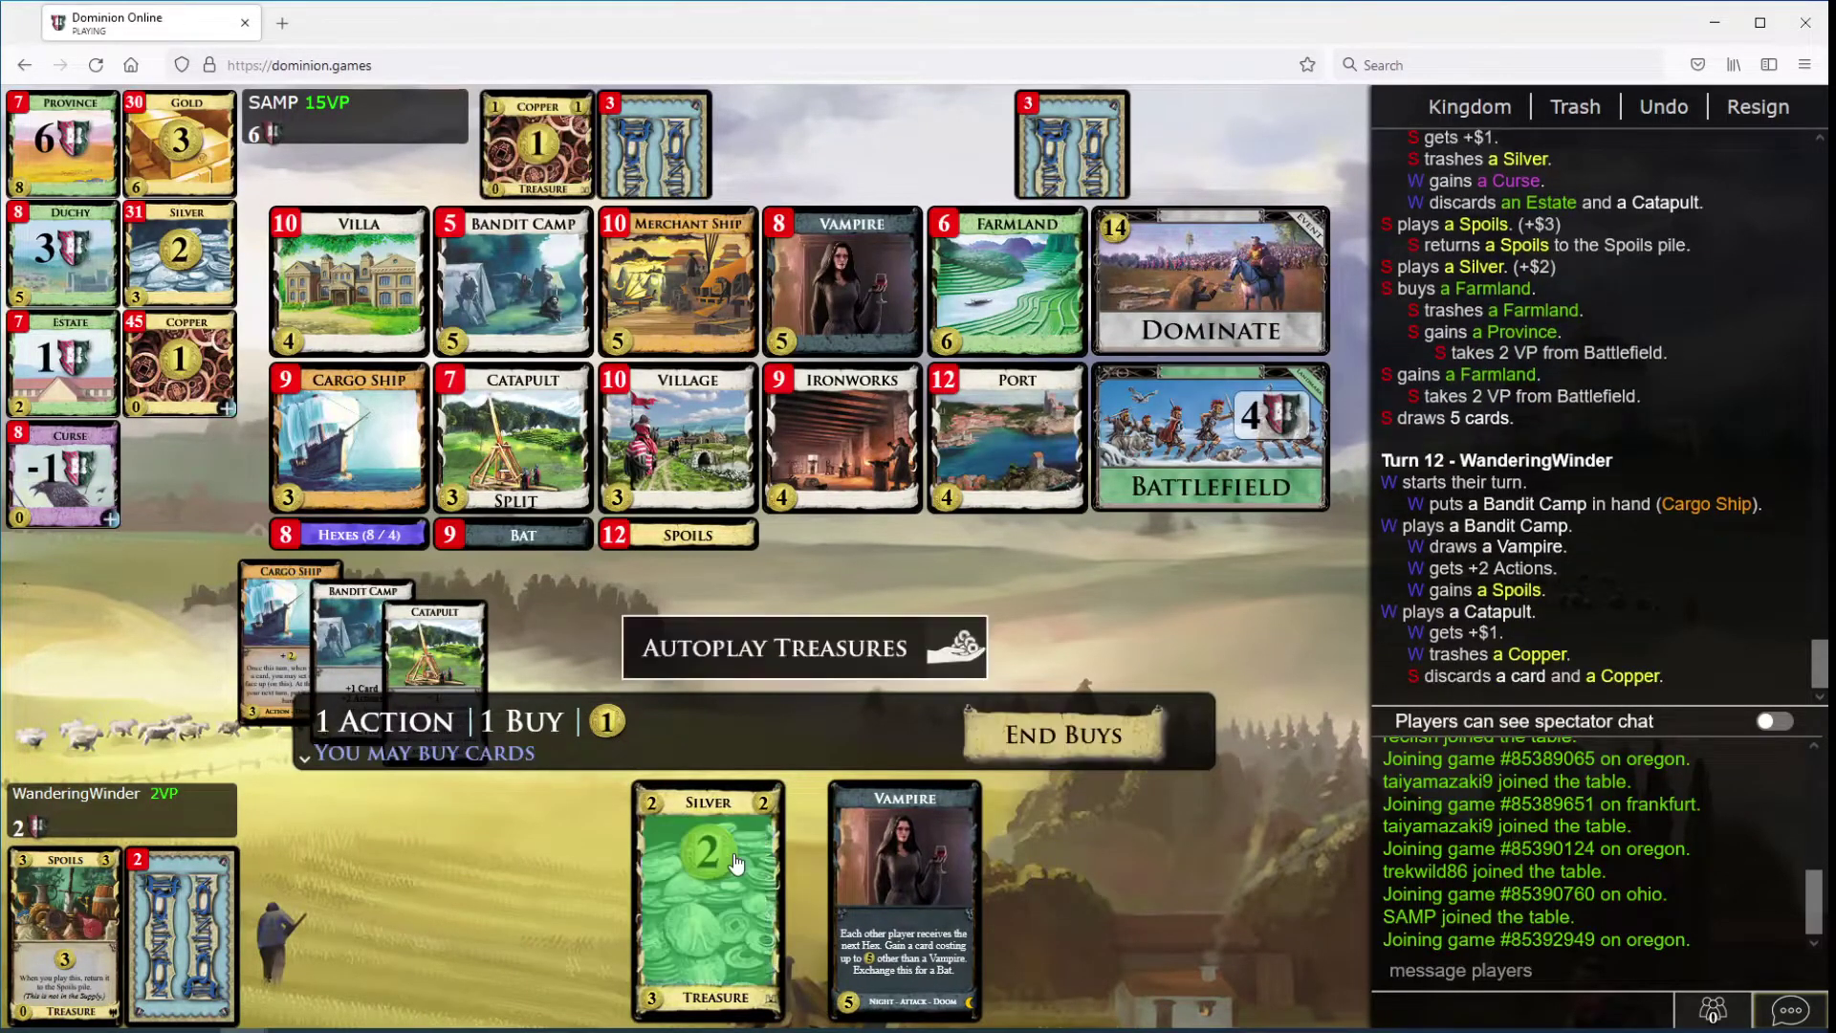
pyautogui.click(733, 856)
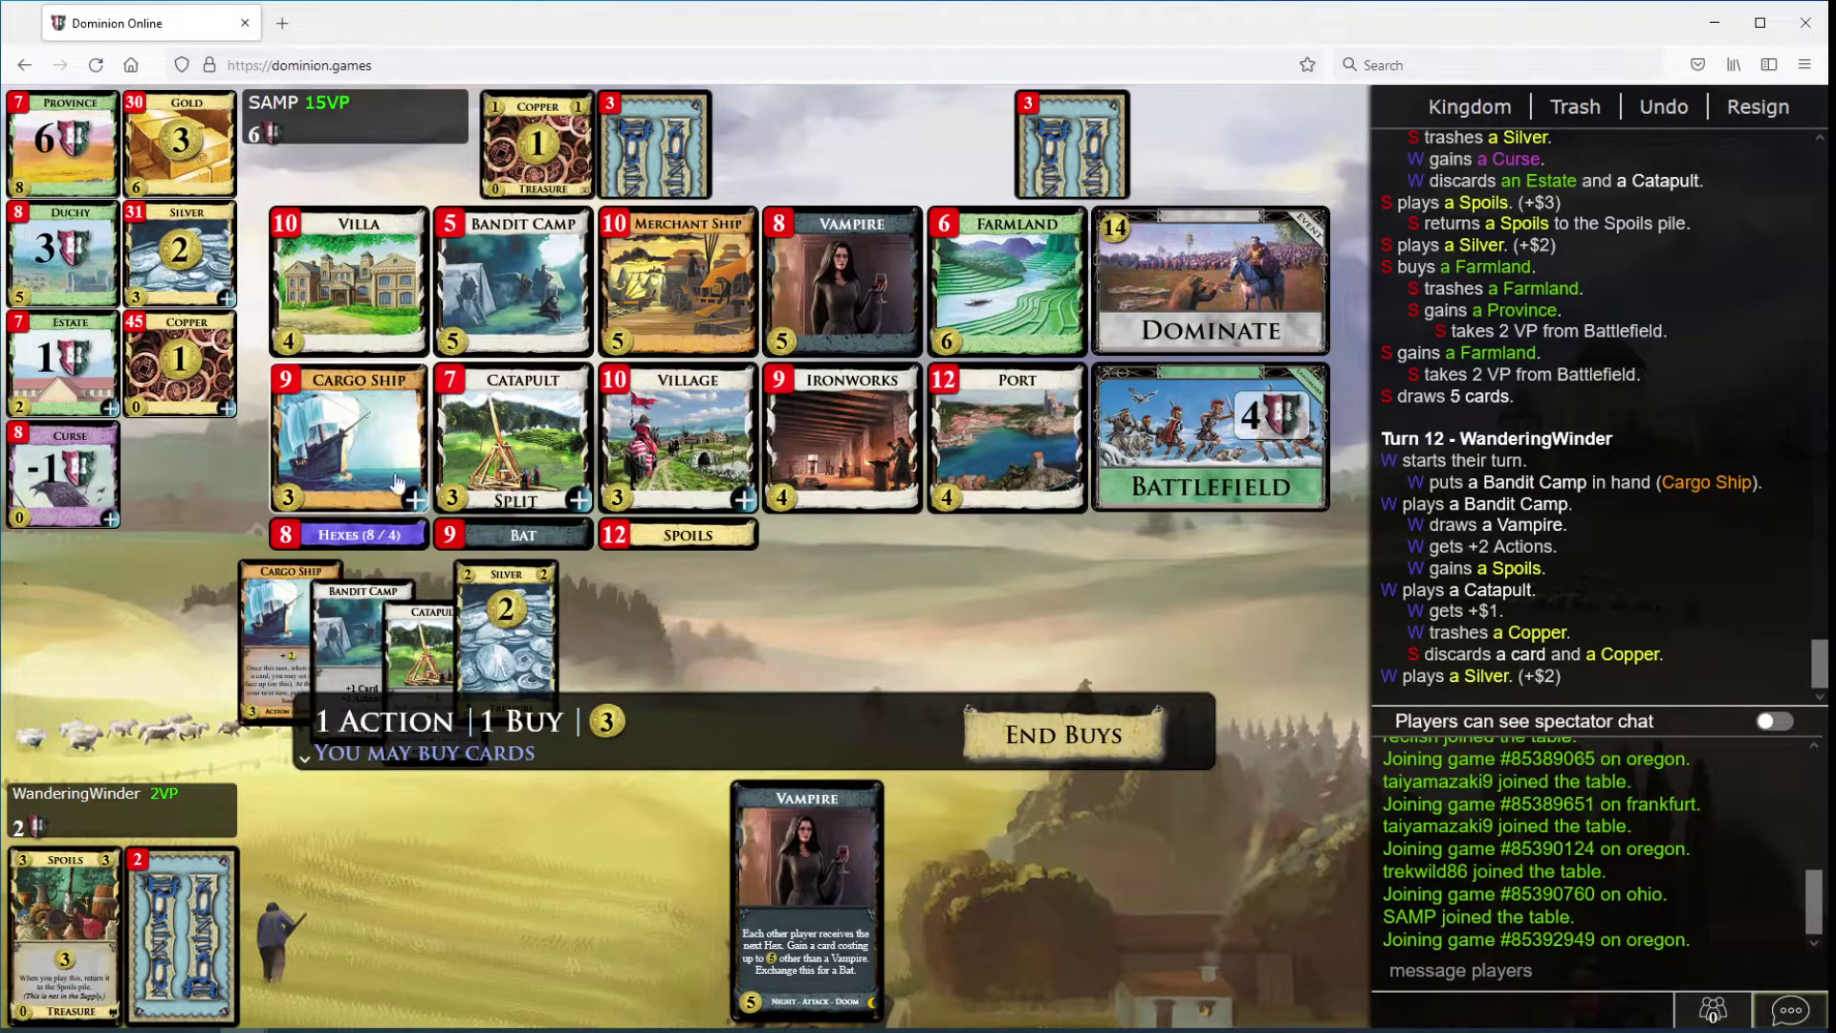
pyautogui.click(732, 856)
pyautogui.click(861, 899)
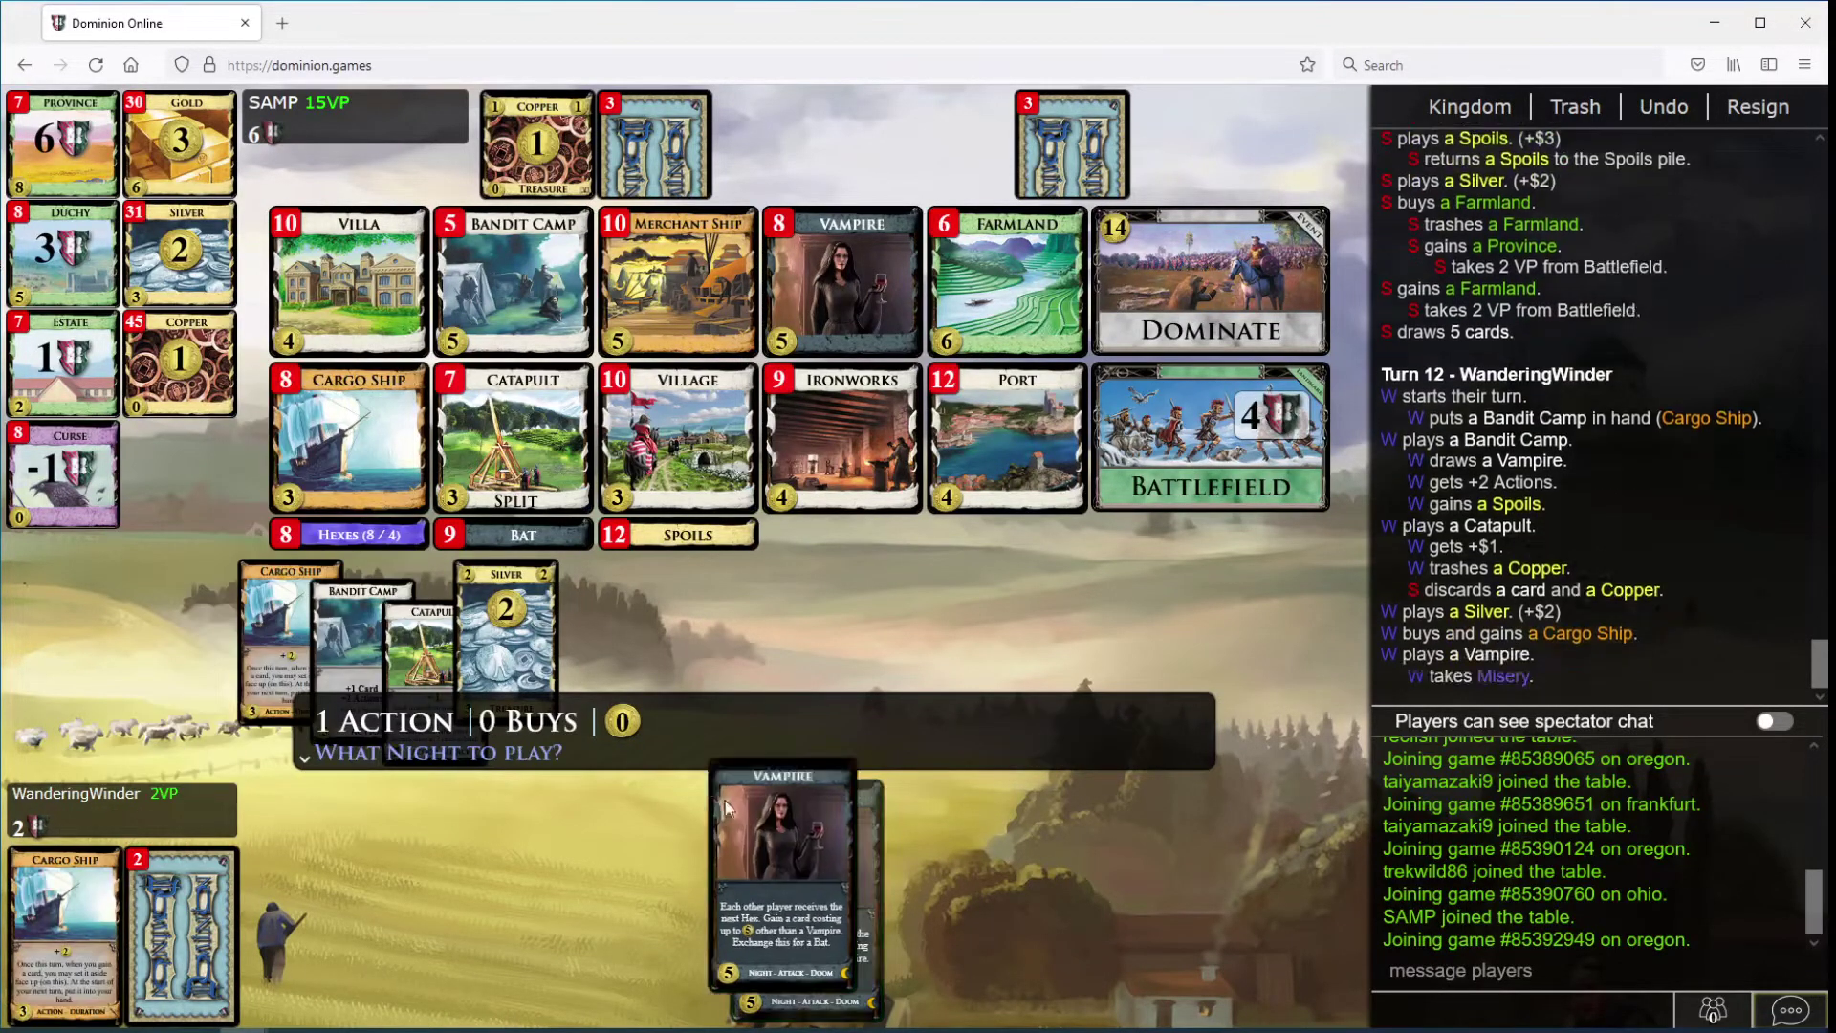
pyautogui.click(495, 337)
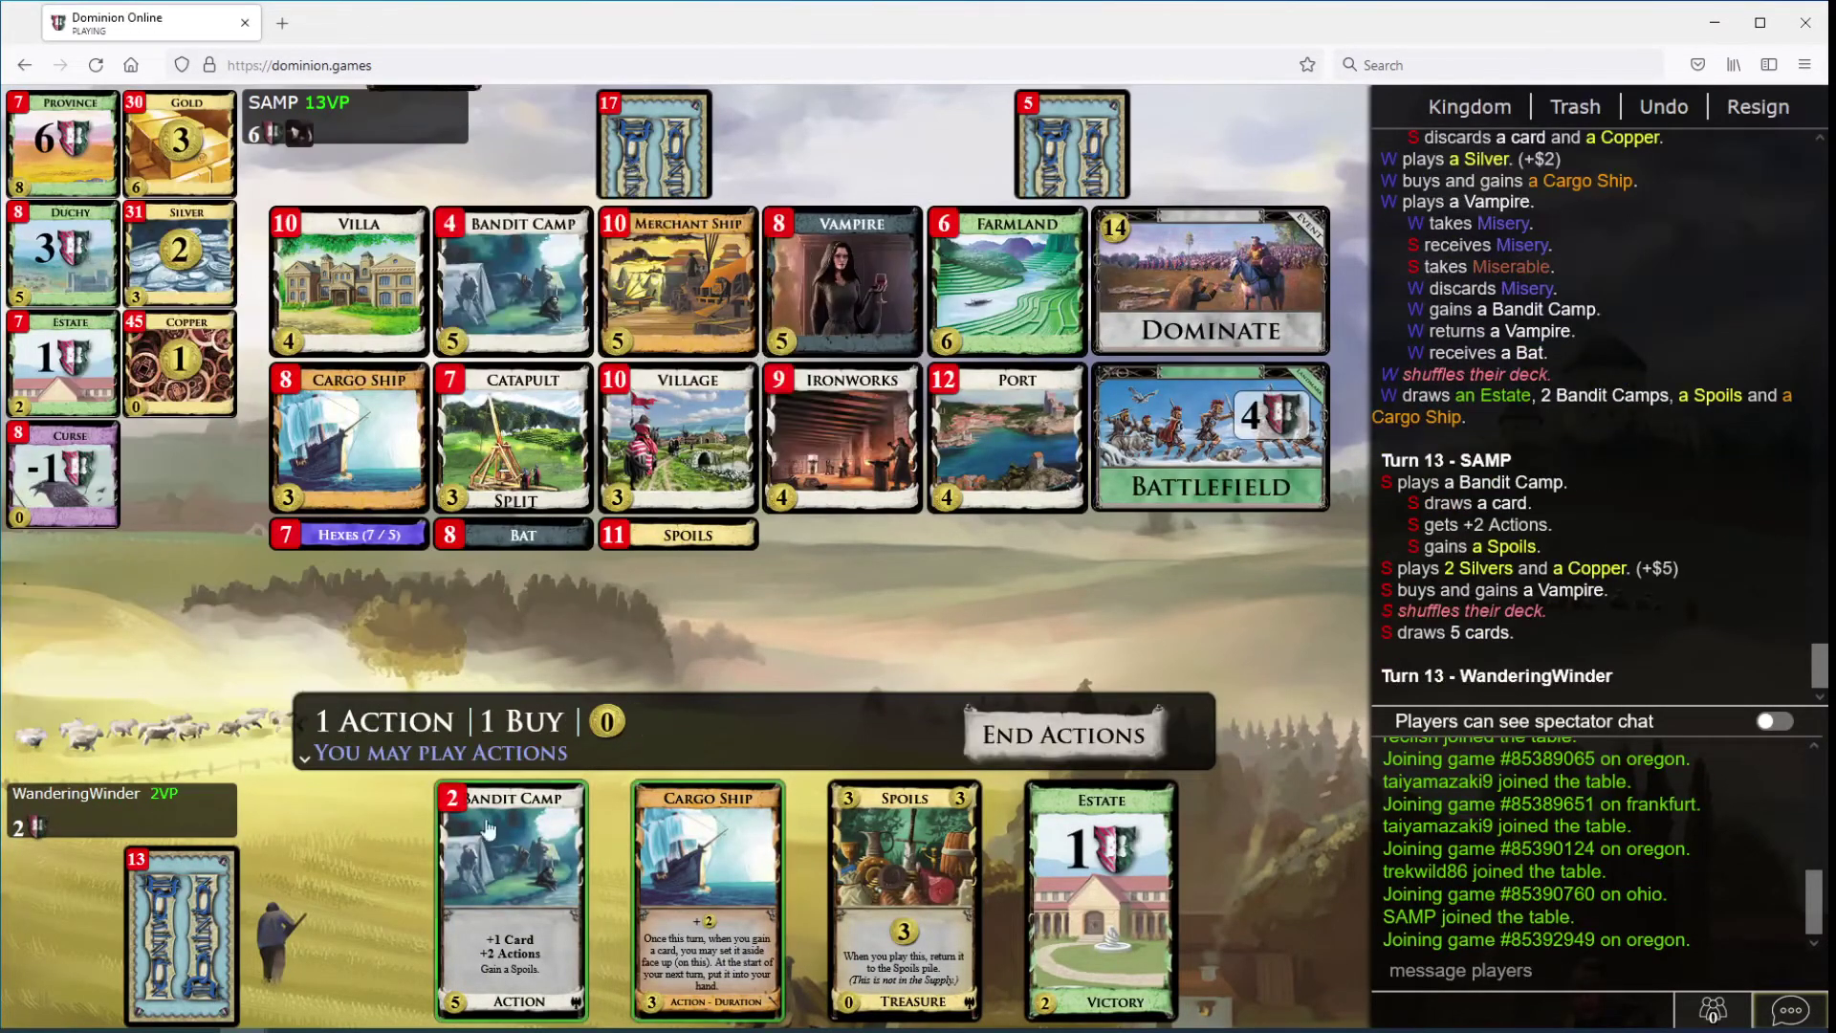
# Step: Play two Bandit Camps, Cargo Ship, Silver and Spoils, then buy a Gold for Cargo Ship
pyautogui.click(489, 879)
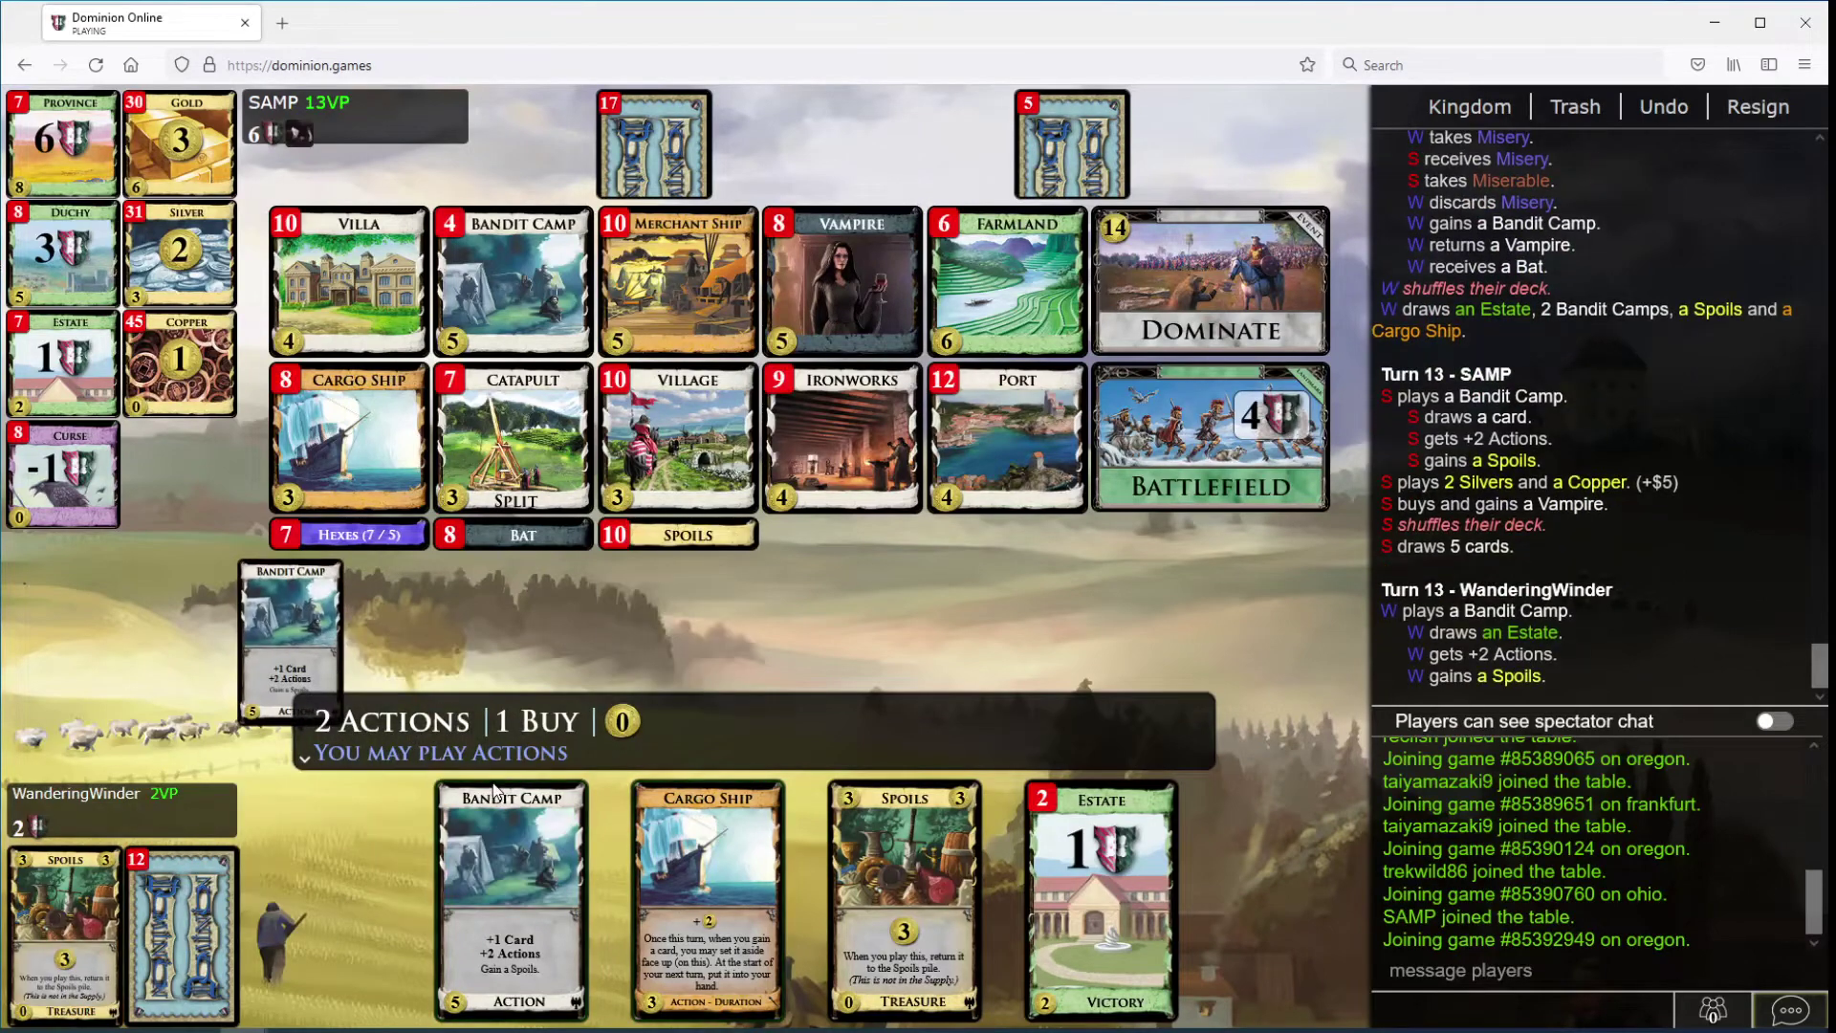
pyautogui.click(494, 804)
pyautogui.click(518, 844)
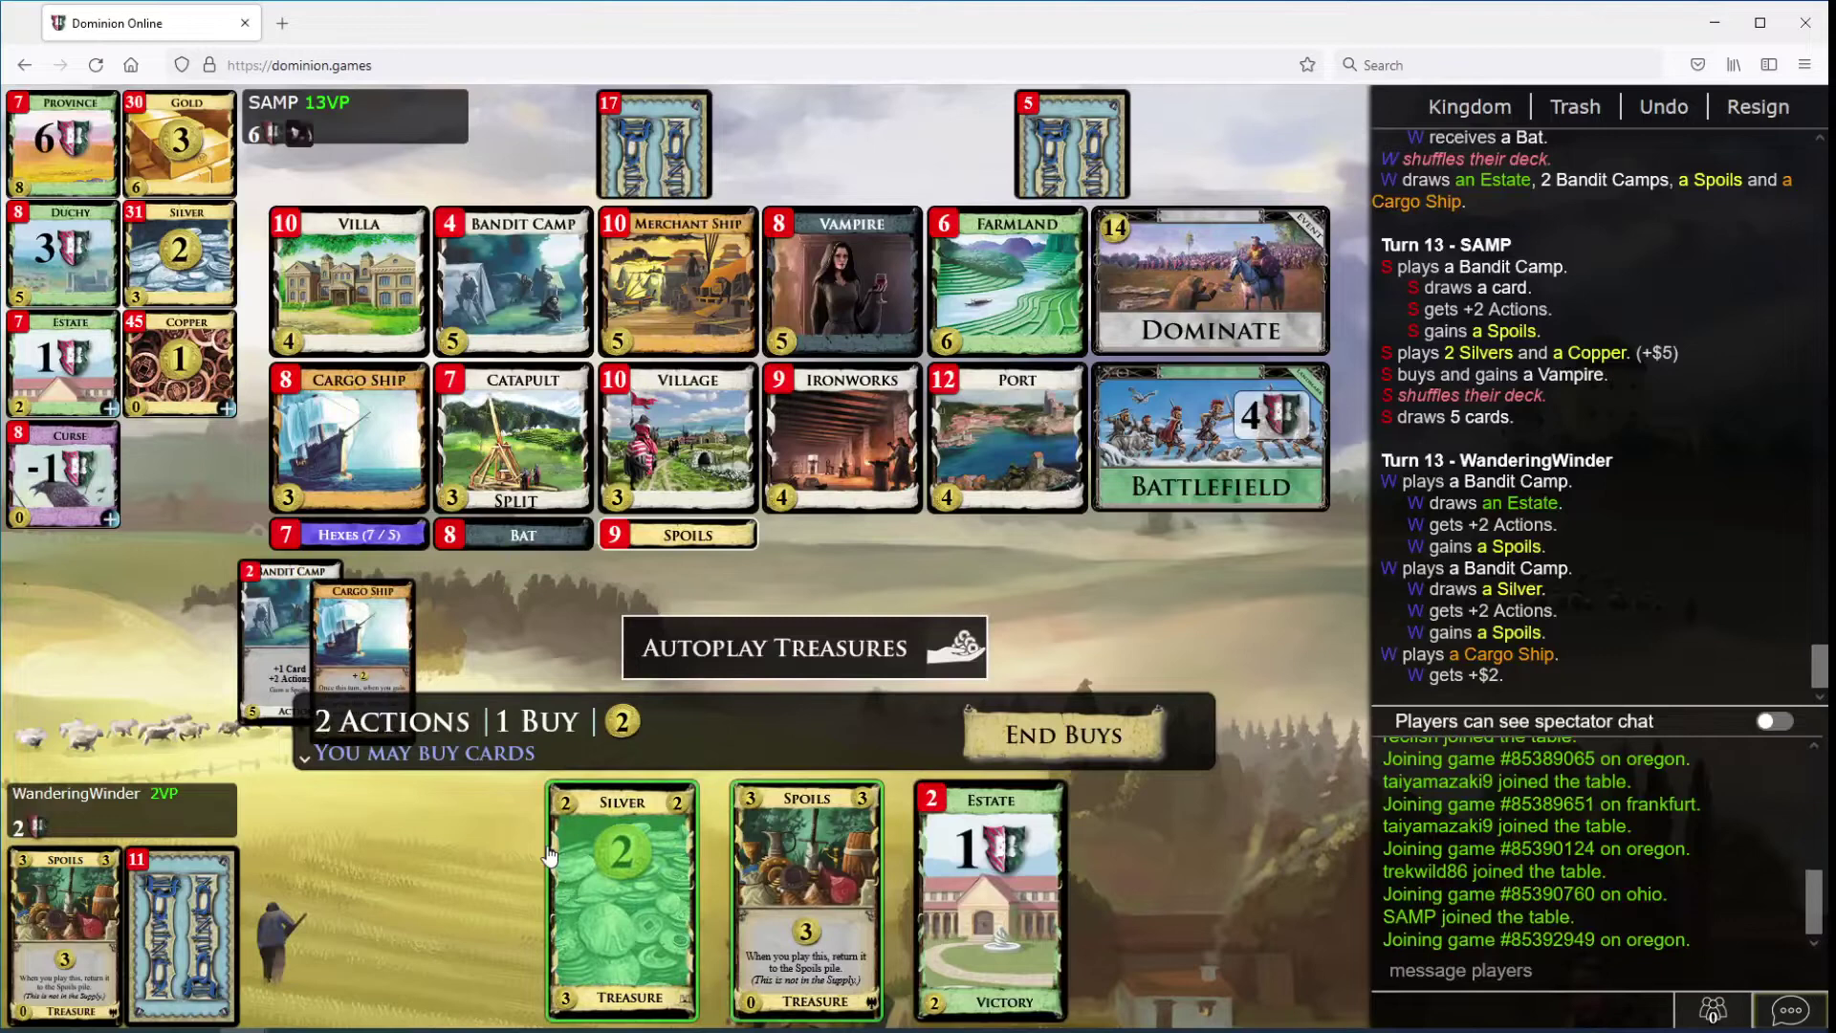
pyautogui.click(553, 854)
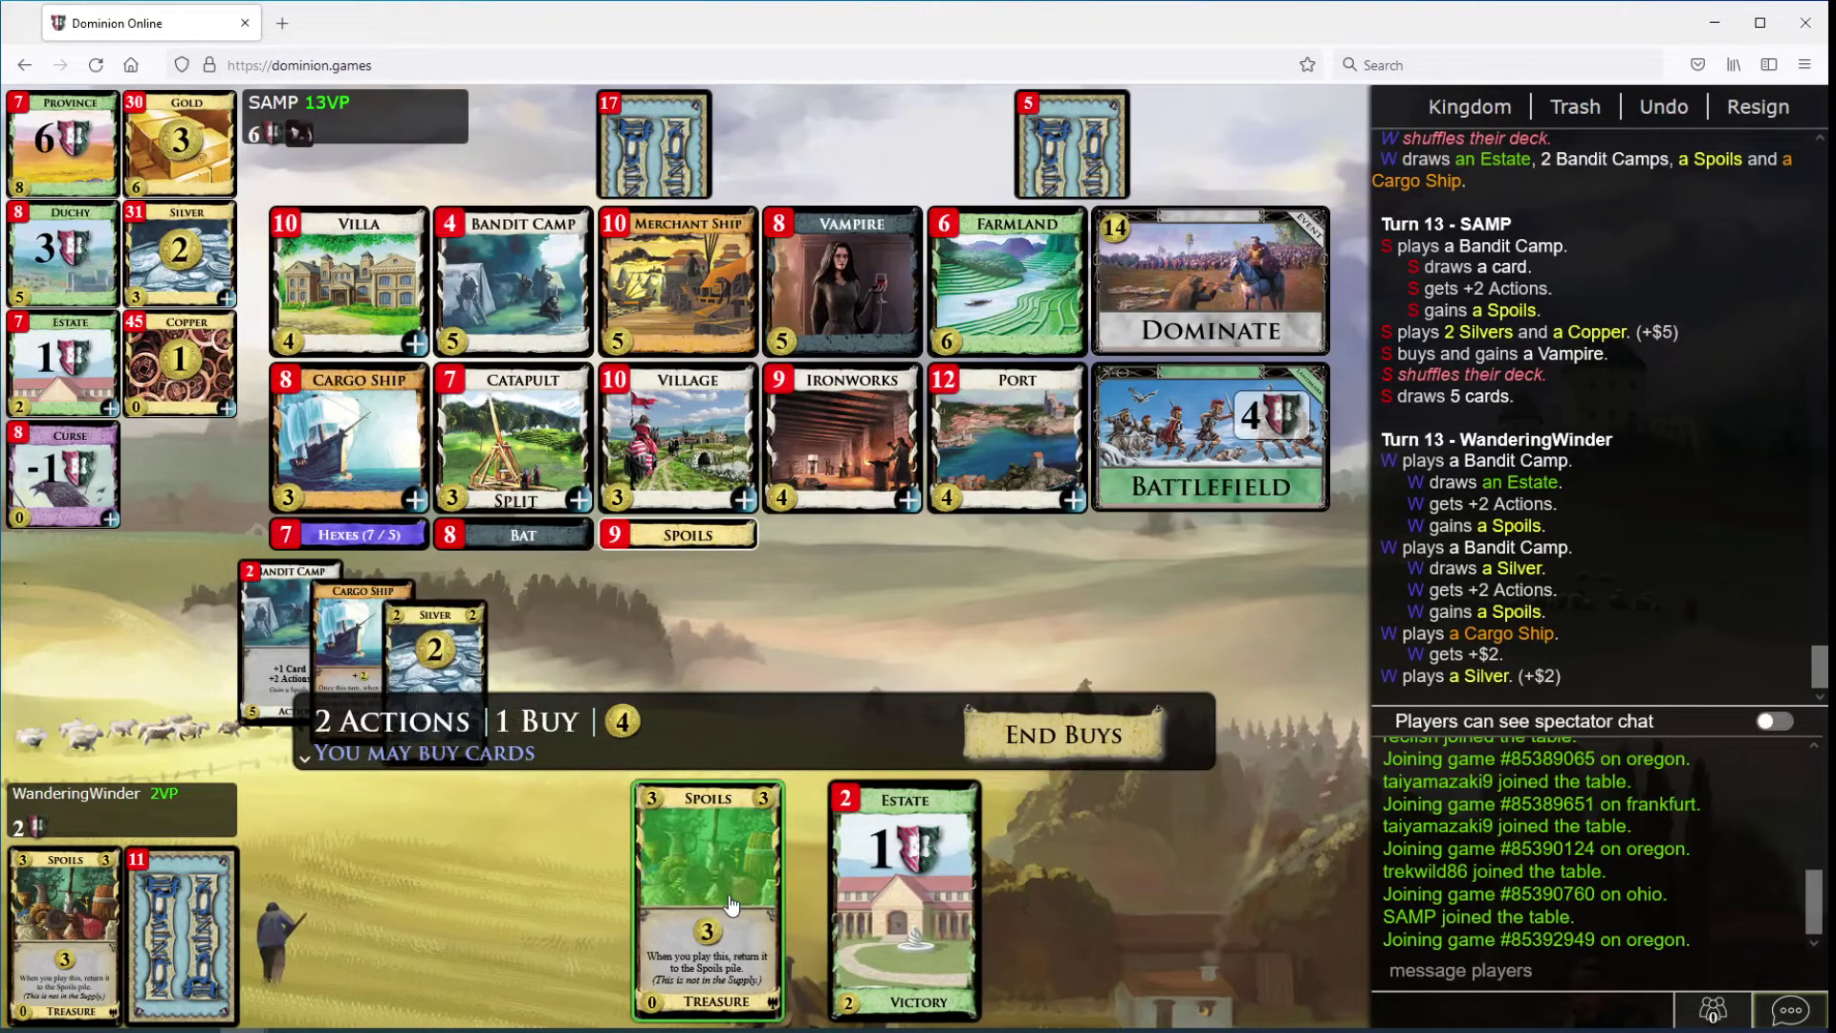
pyautogui.click(728, 901)
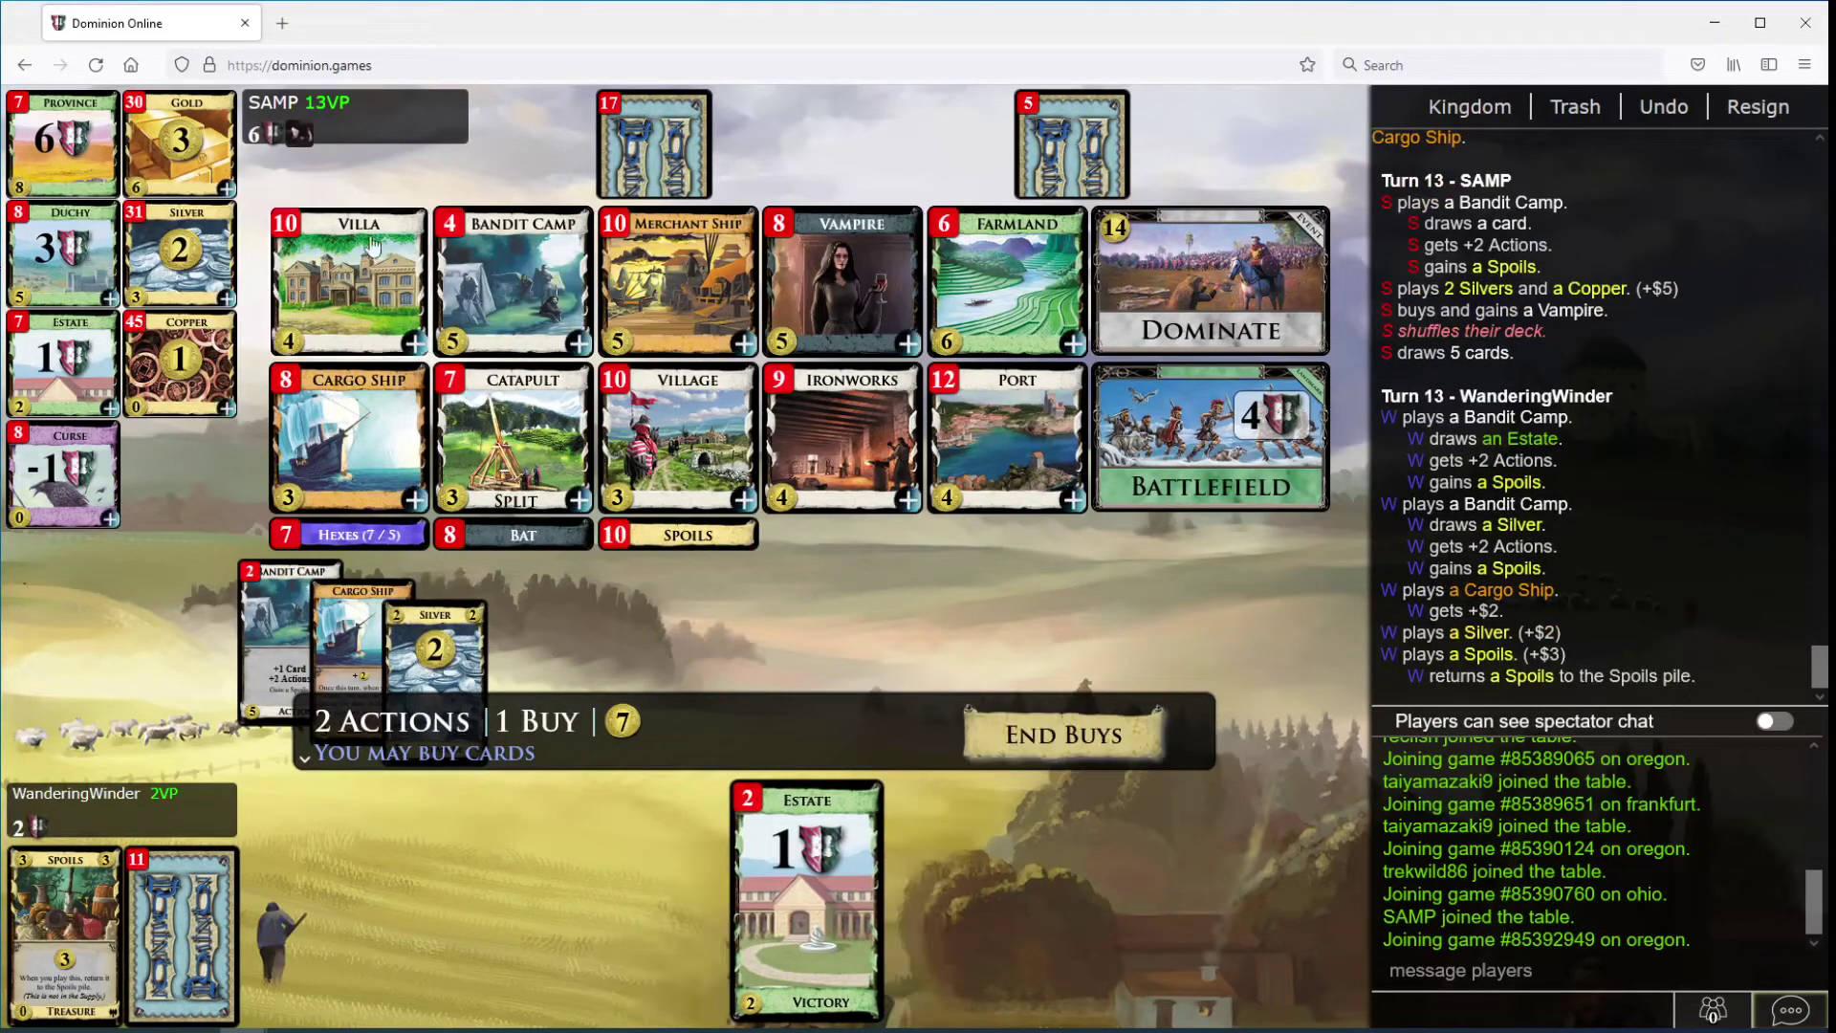
pyautogui.click(180, 144)
pyautogui.click(1072, 582)
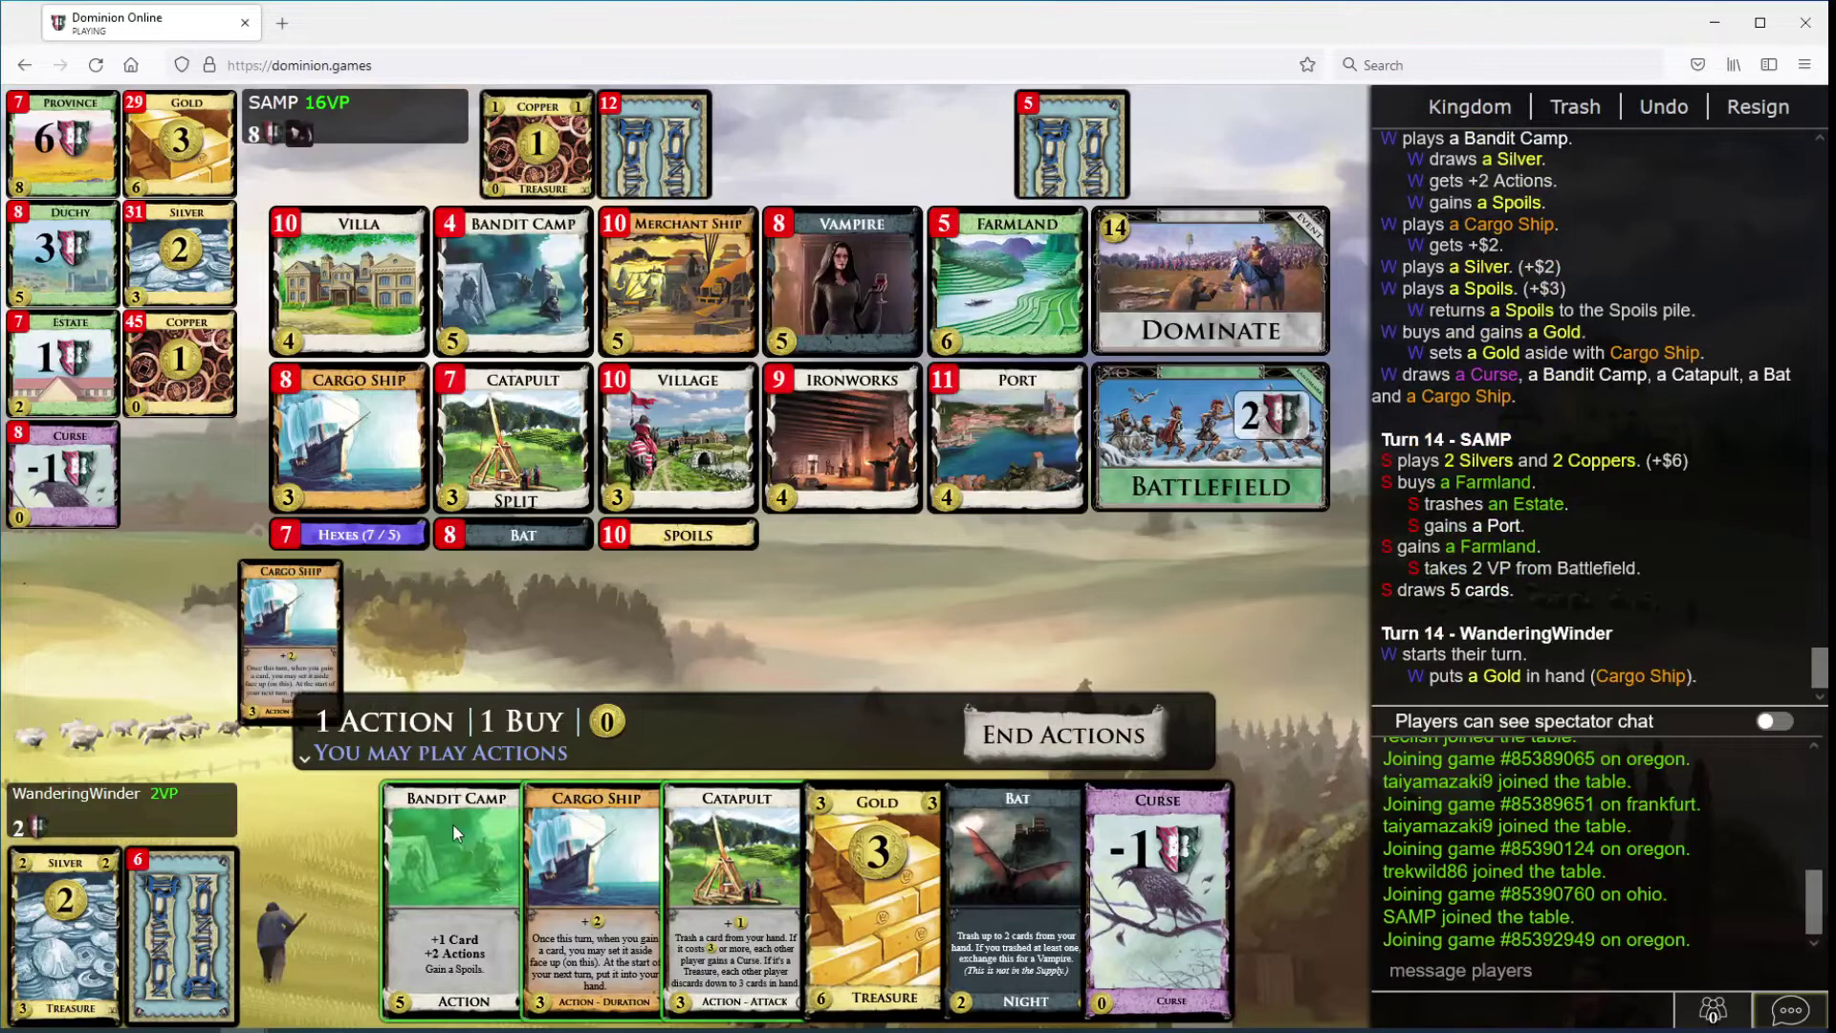
# Step: Play Bandit Camp, Cargo Ship and Catapult trashing Spoils, buy another Gold, and play the Bat
pyautogui.click(452, 824)
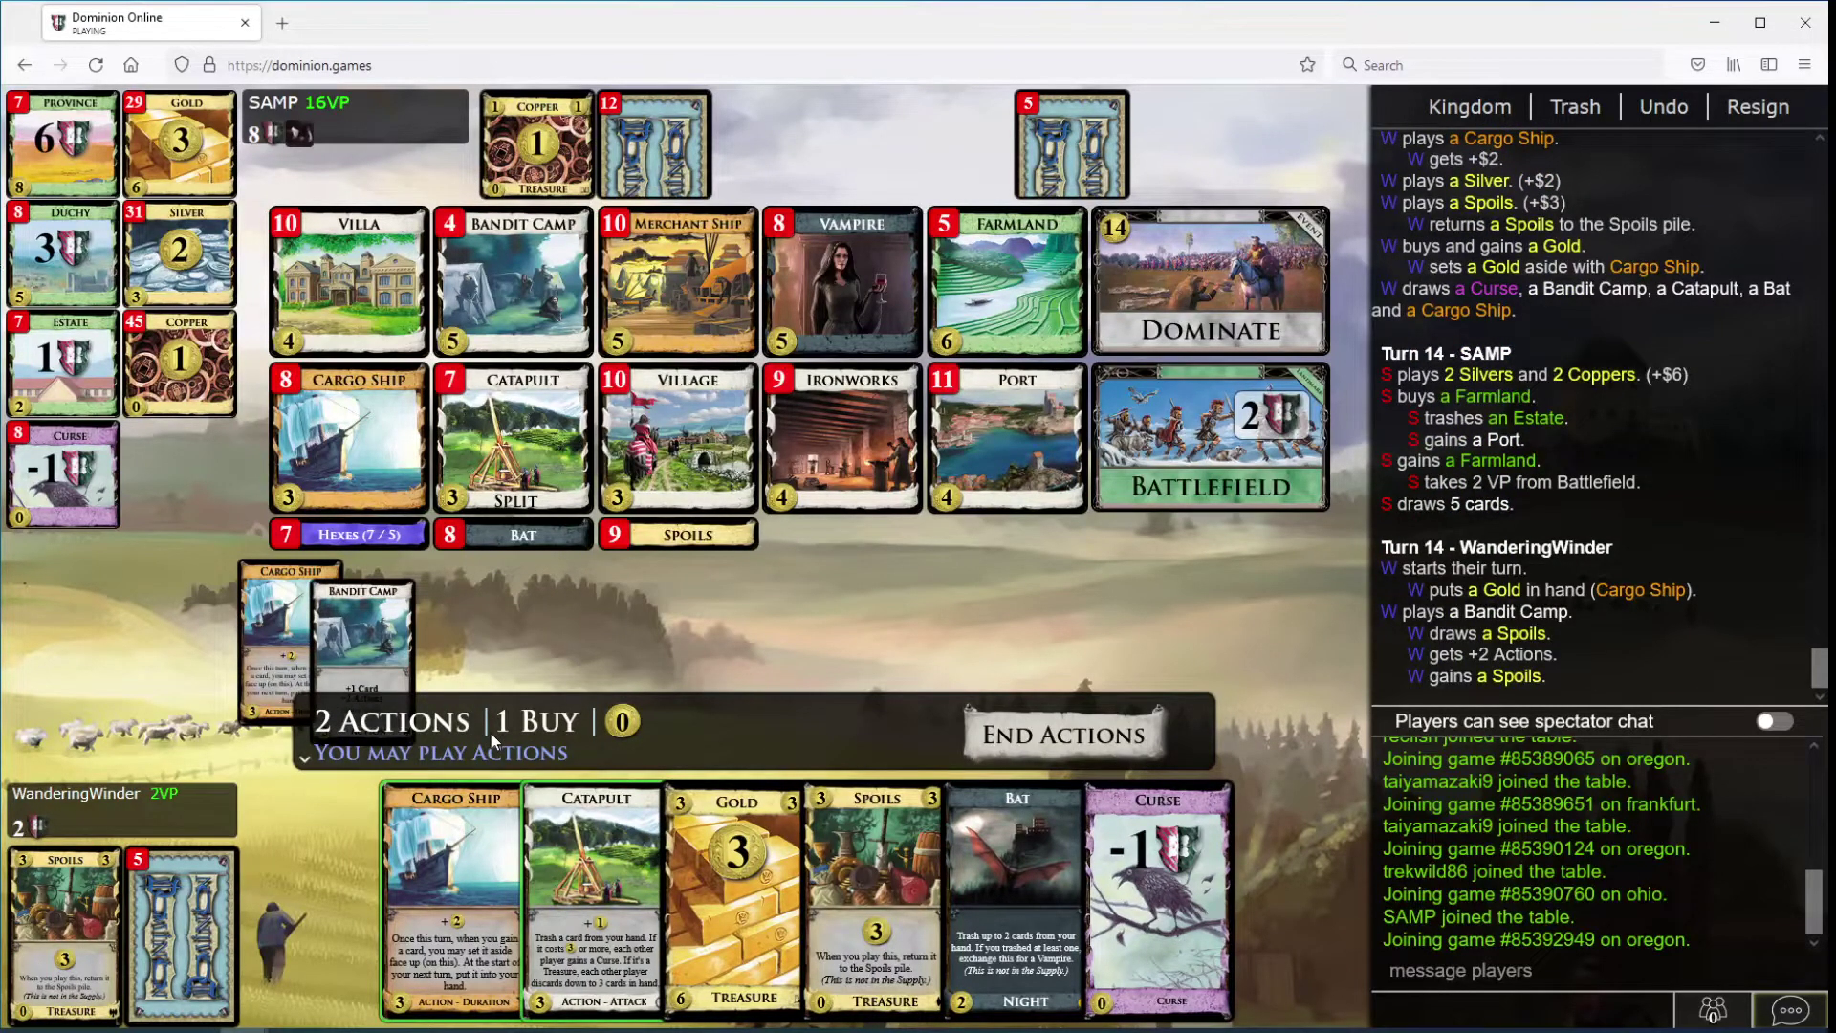
pyautogui.click(462, 826)
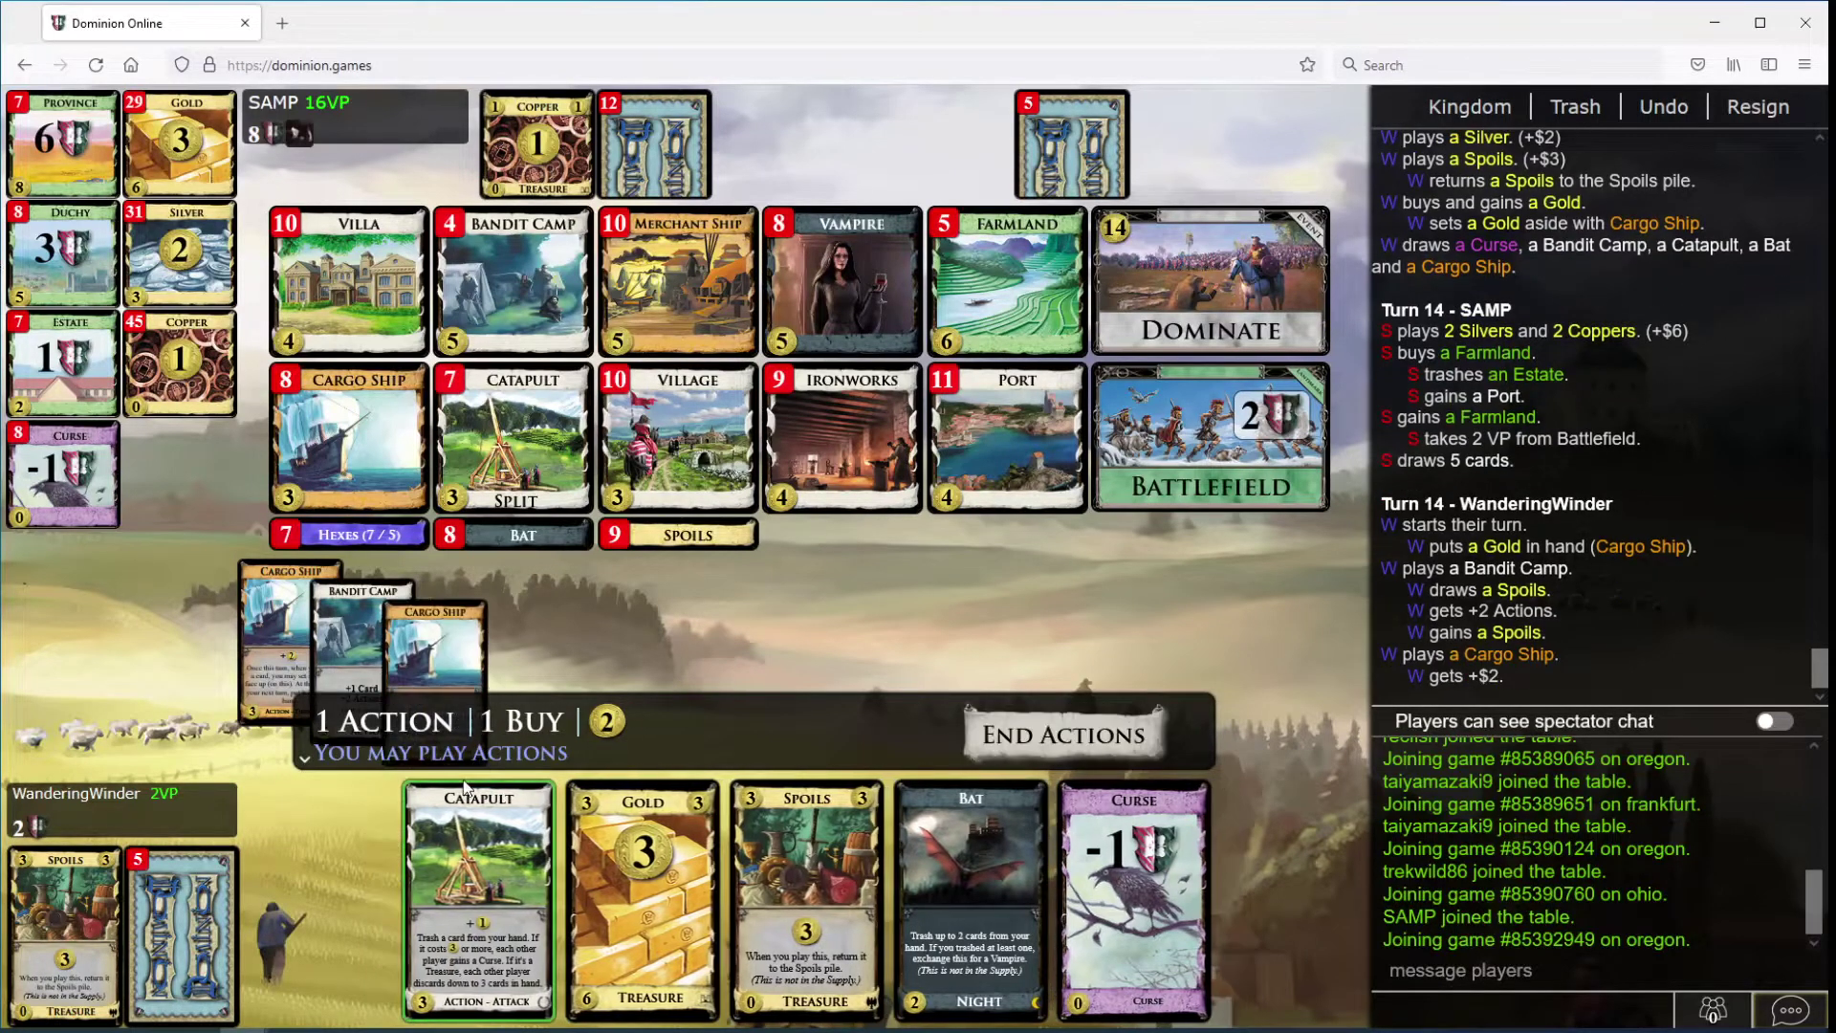
pyautogui.click(462, 835)
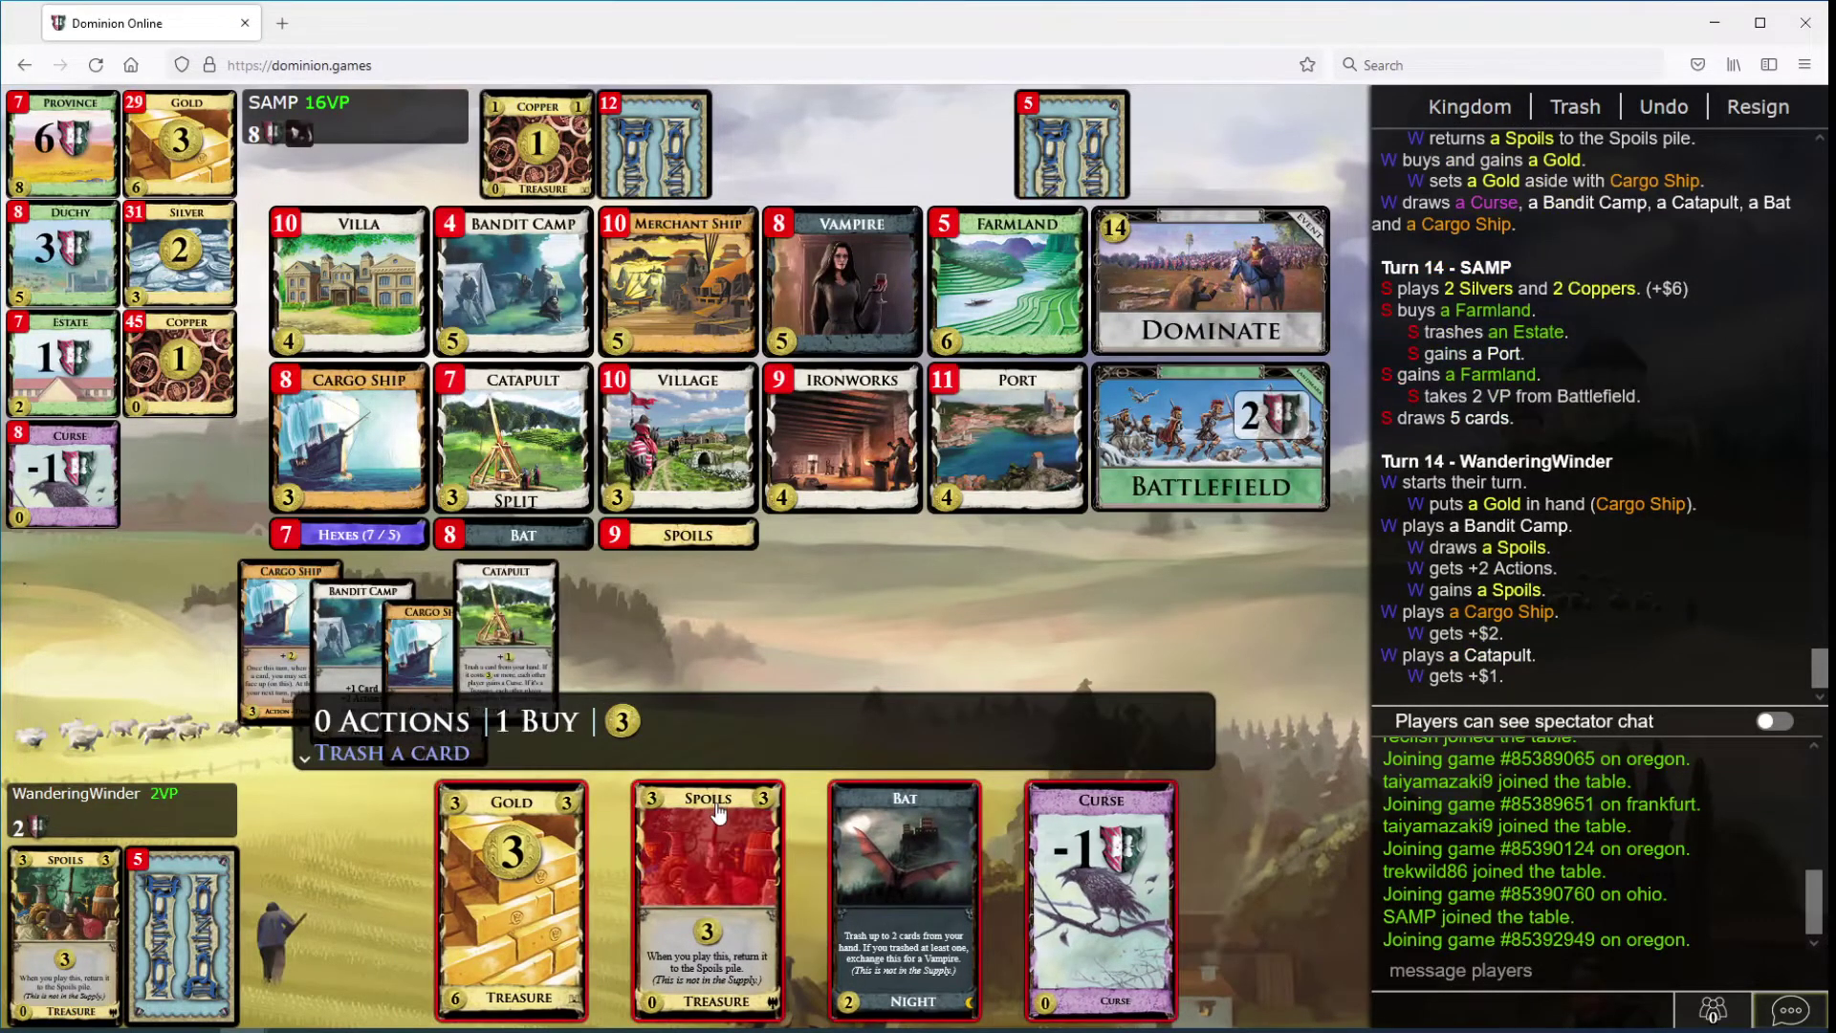
pyautogui.click(714, 811)
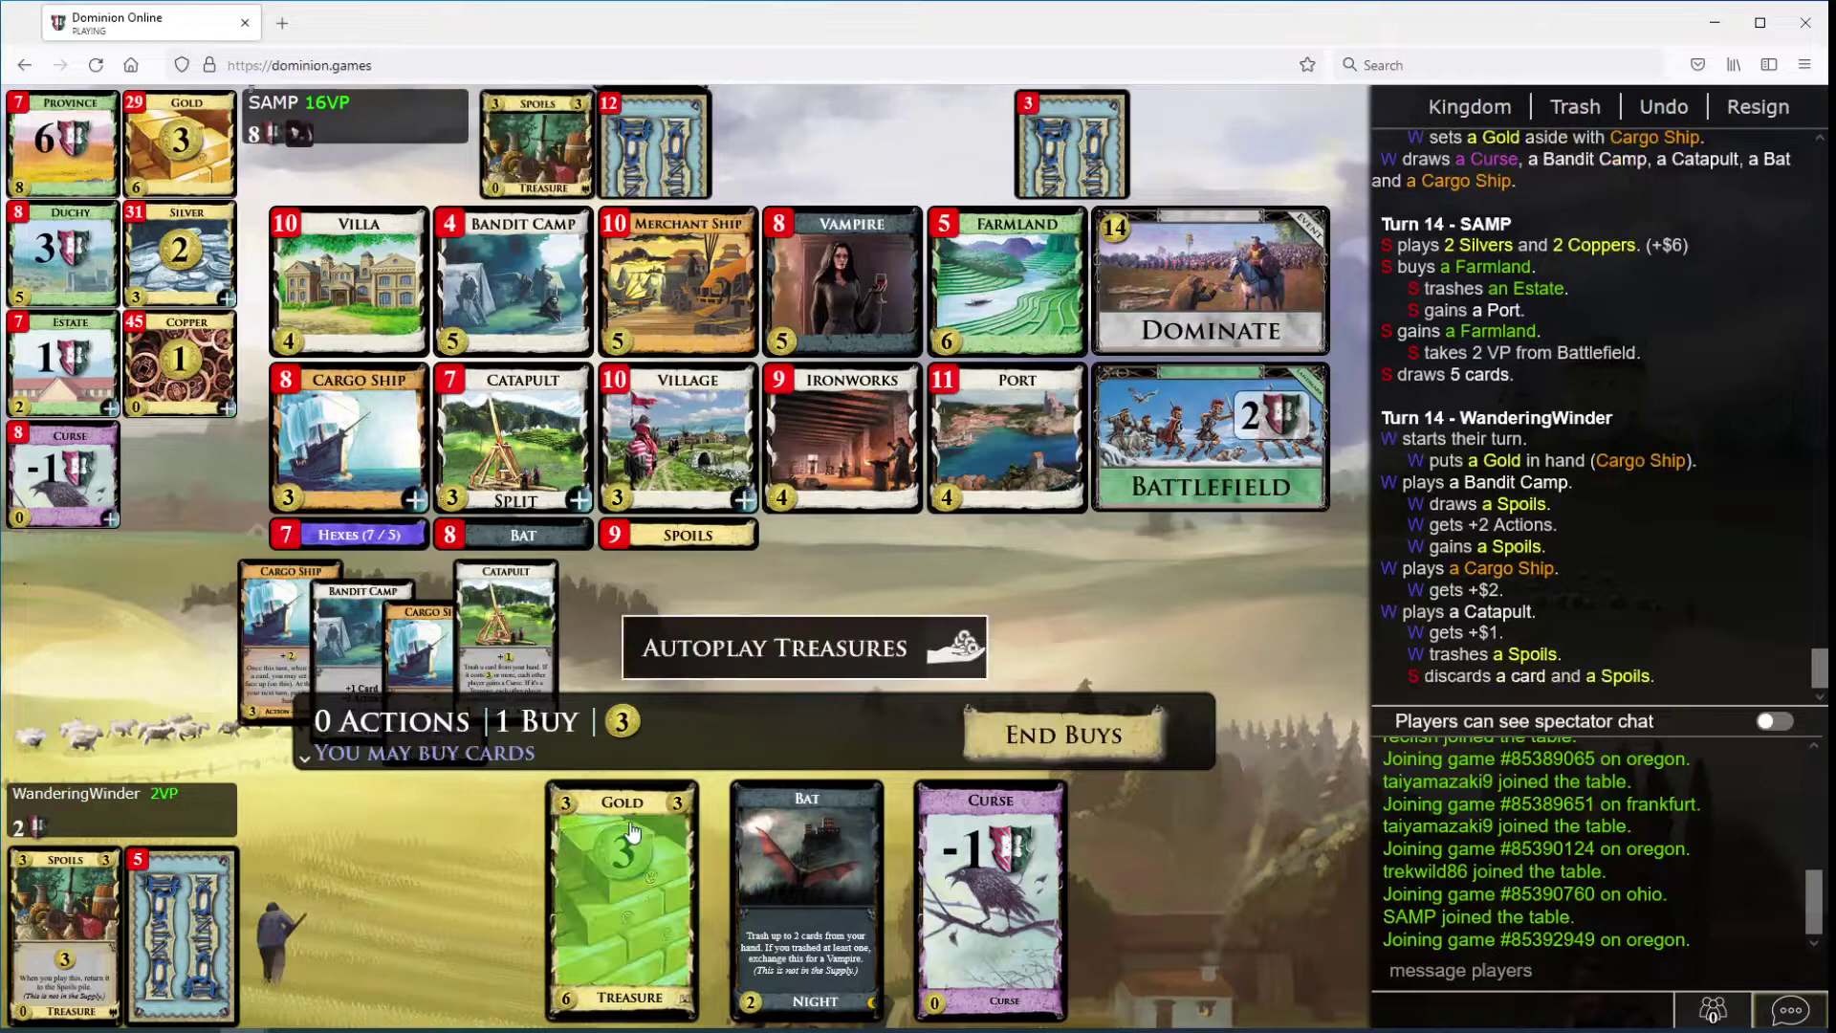
pyautogui.click(629, 861)
pyautogui.click(185, 162)
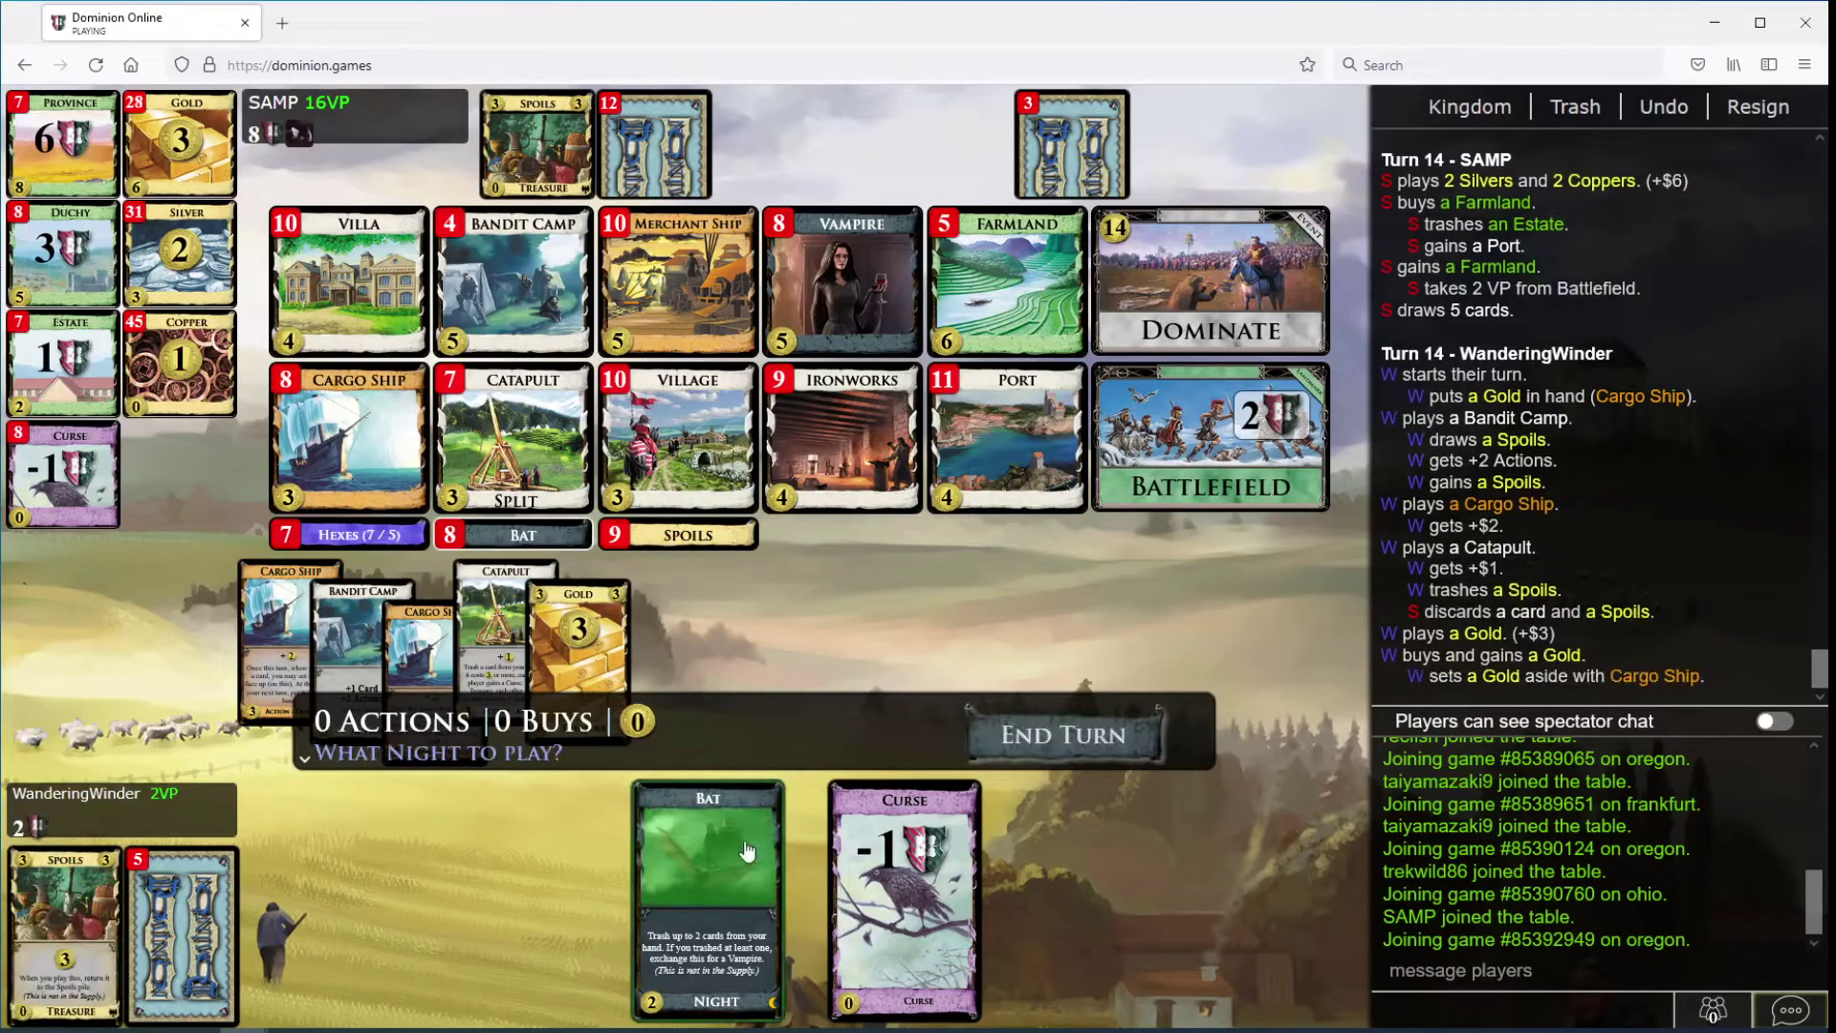
pyautogui.click(768, 807)
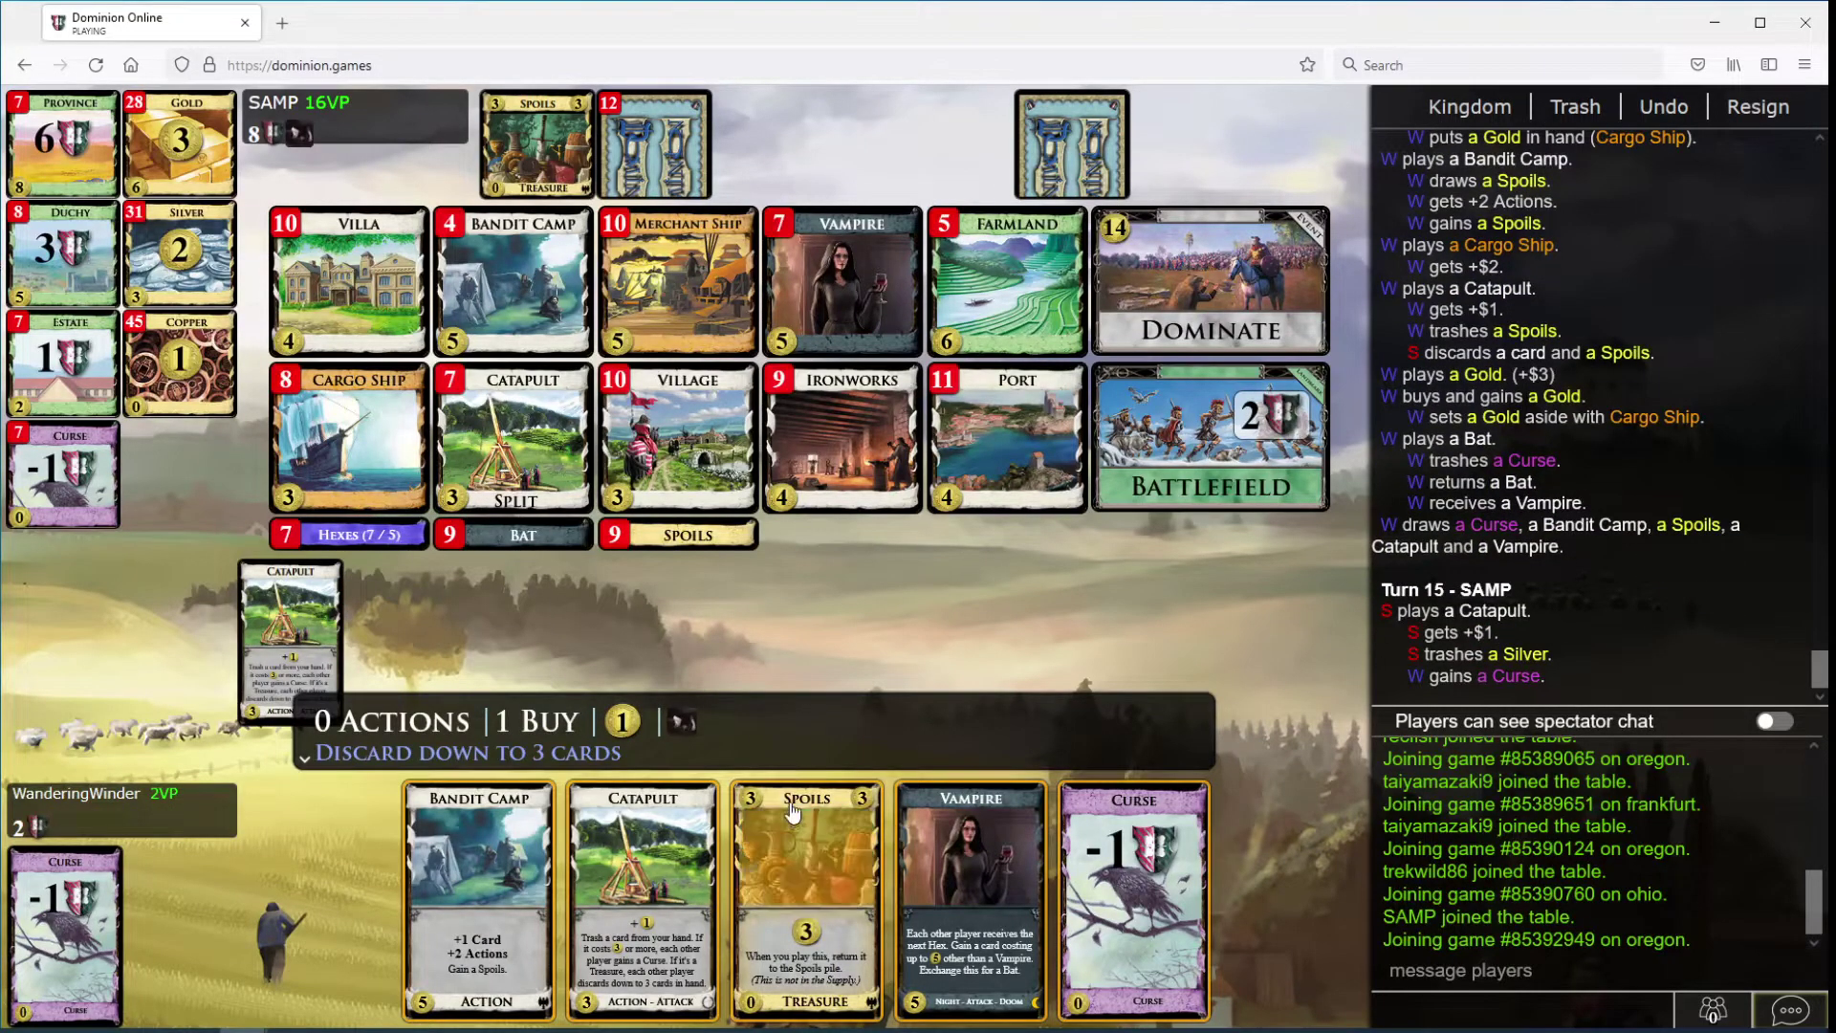
# Step: Discard the Spoils and the Vampire to the attack
pyautogui.click(801, 840)
pyautogui.click(923, 836)
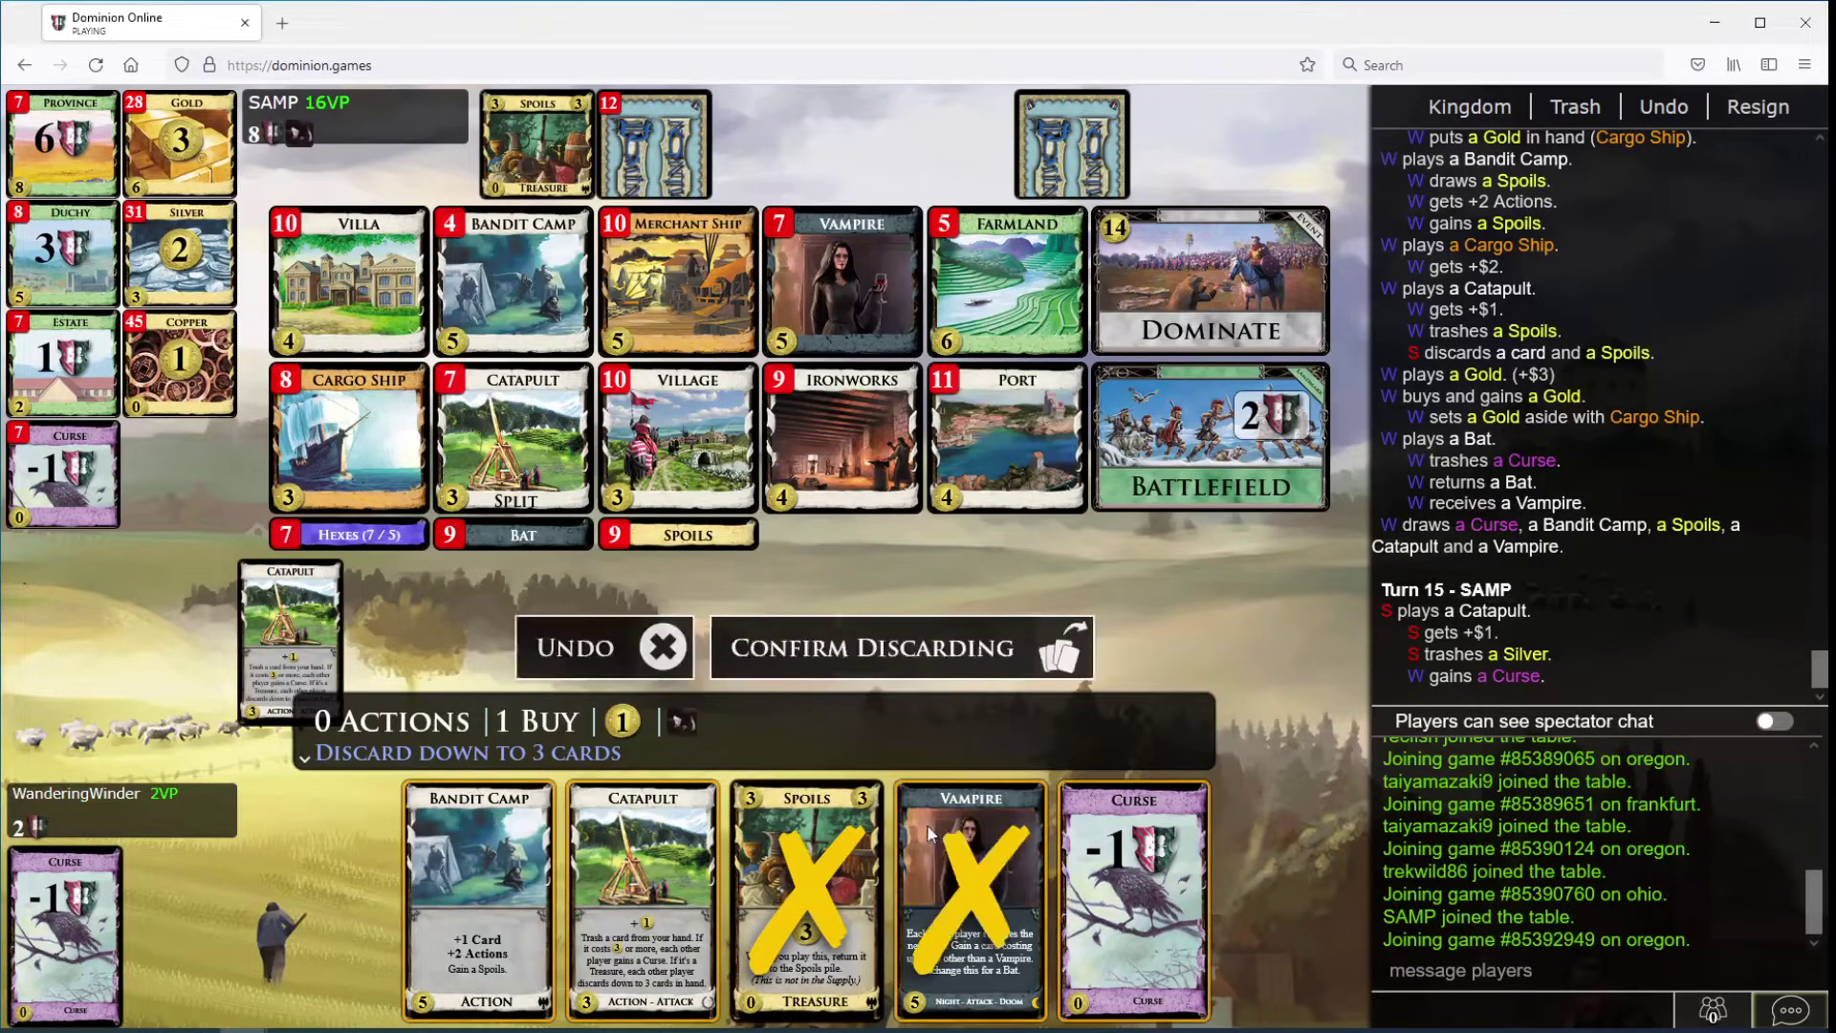
pyautogui.click(839, 672)
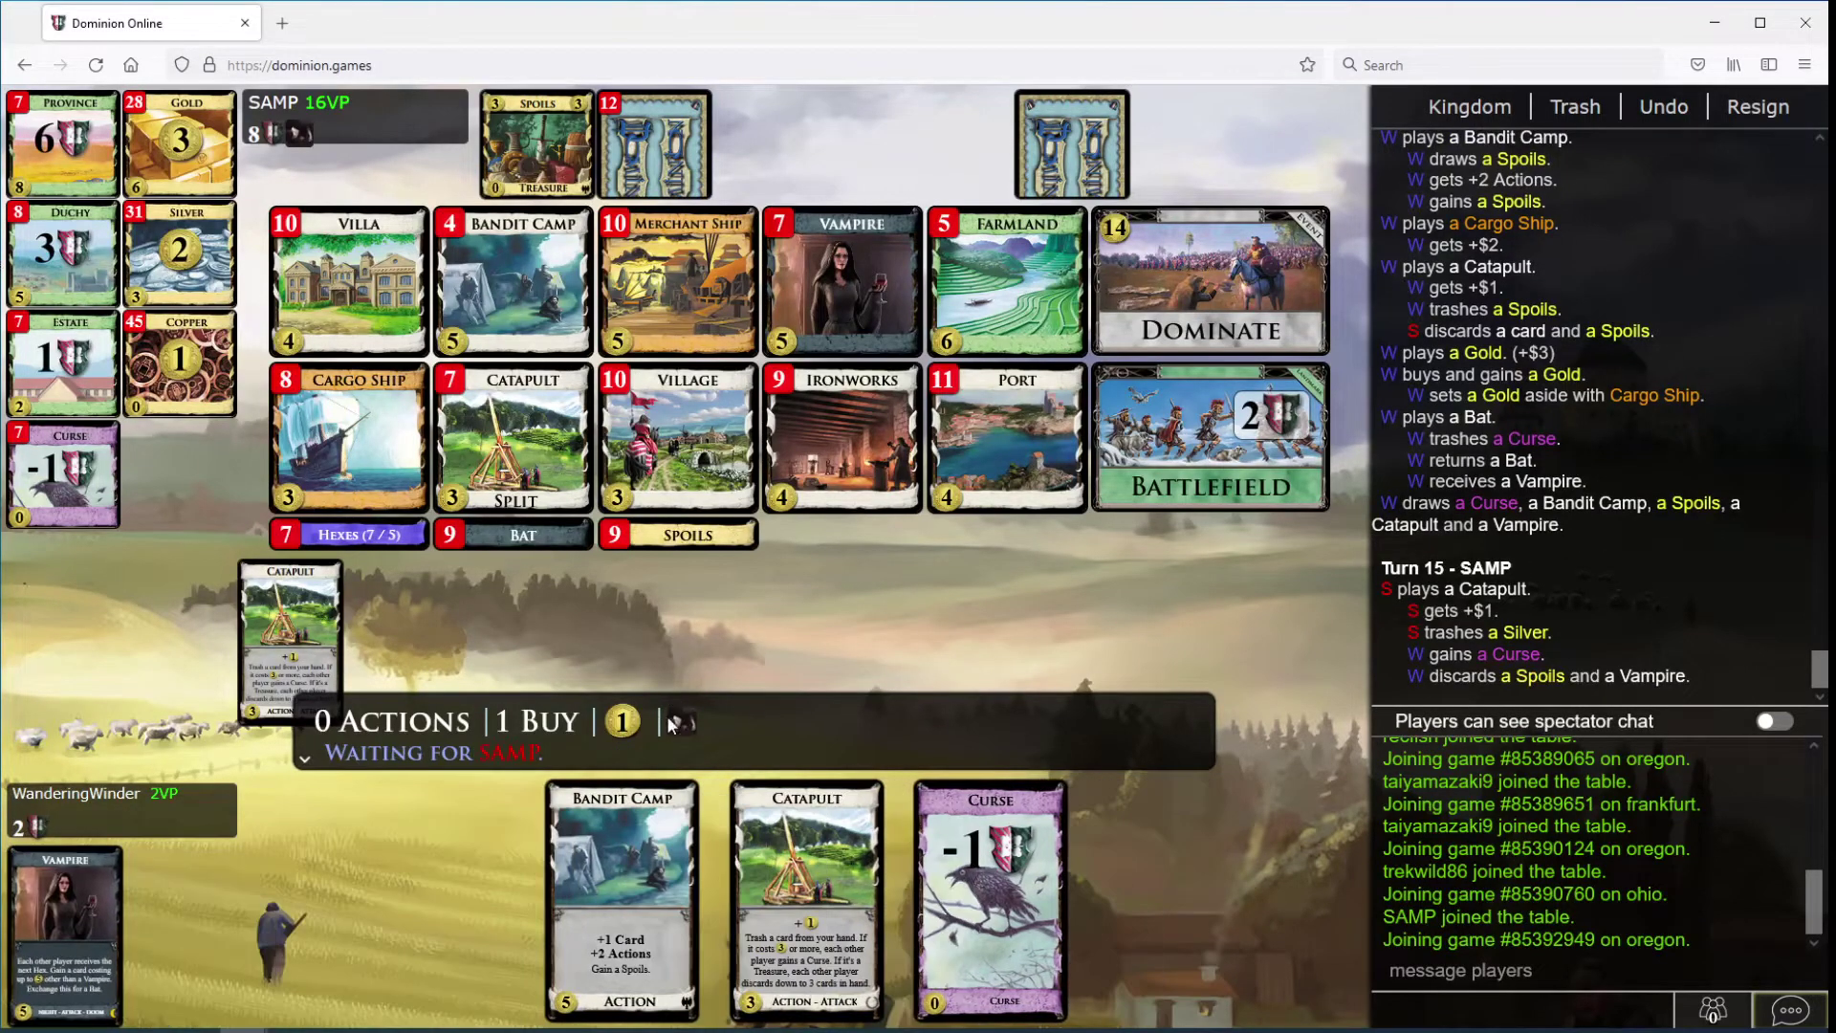
# Step: Play Bandit Camp and Catapult to trash a Curse, play Gold, and buy a Port
pyautogui.click(542, 854)
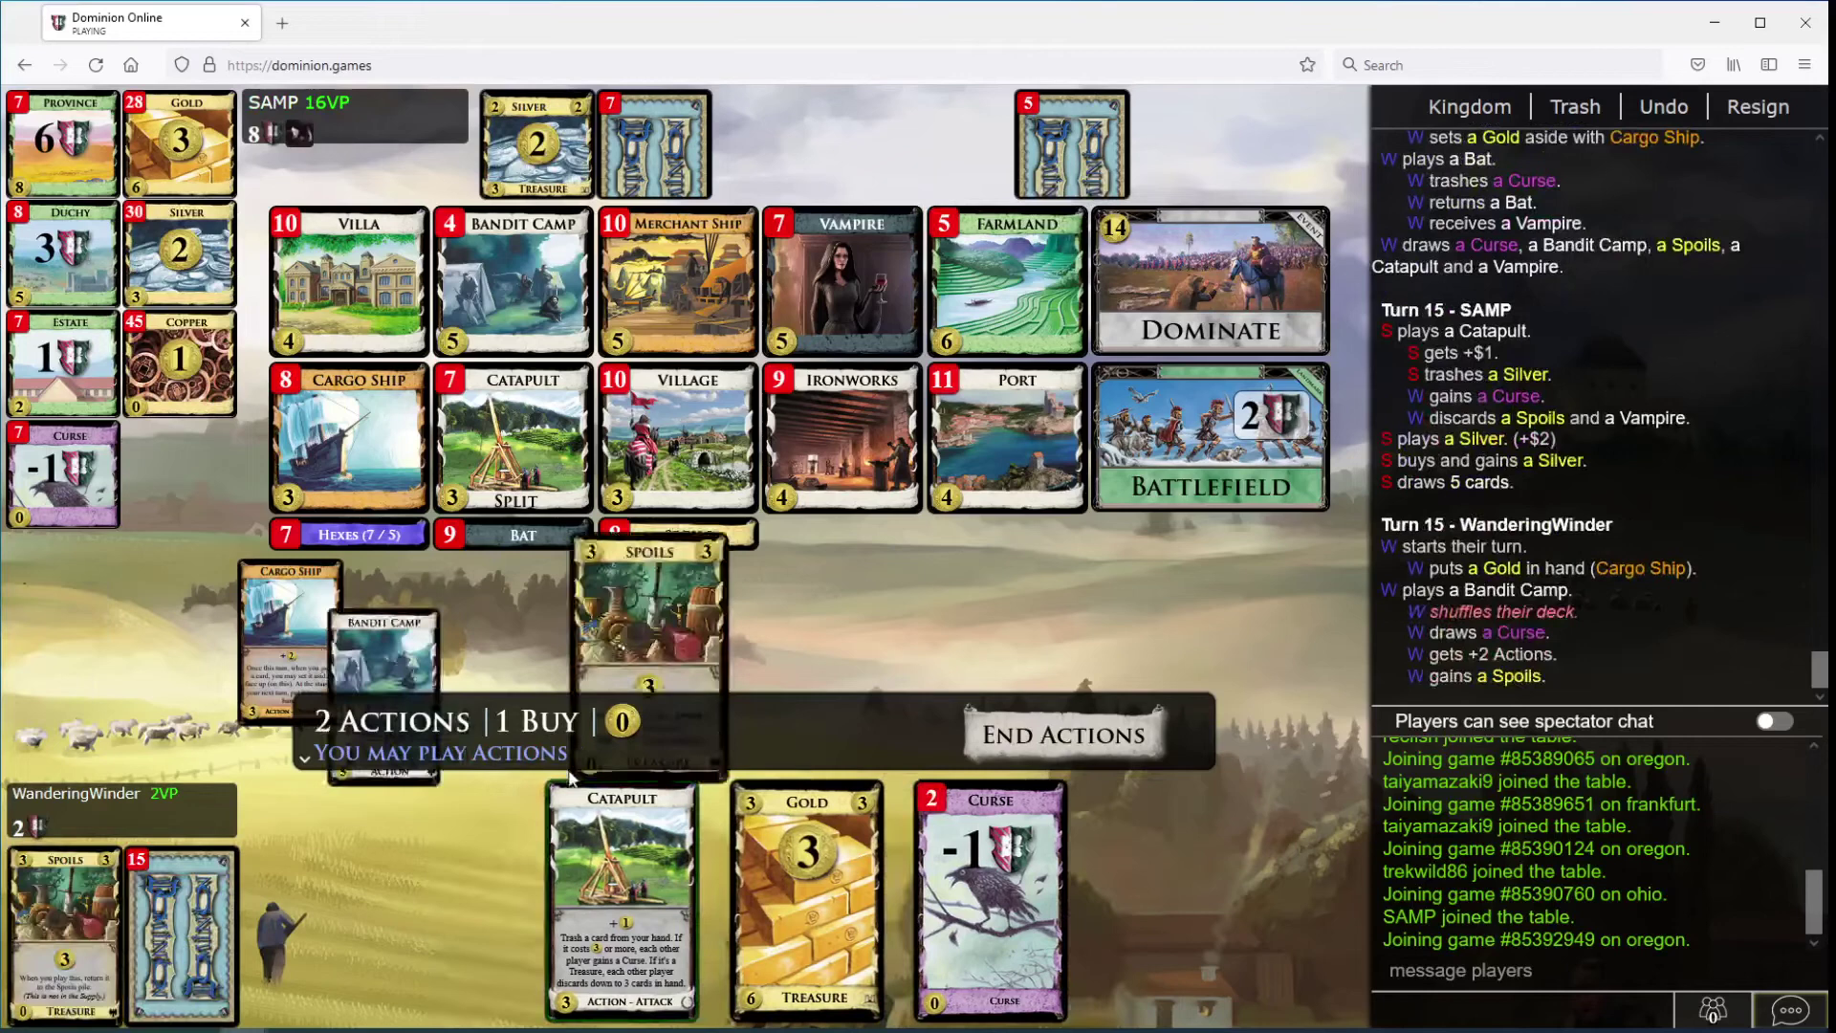
pyautogui.click(621, 847)
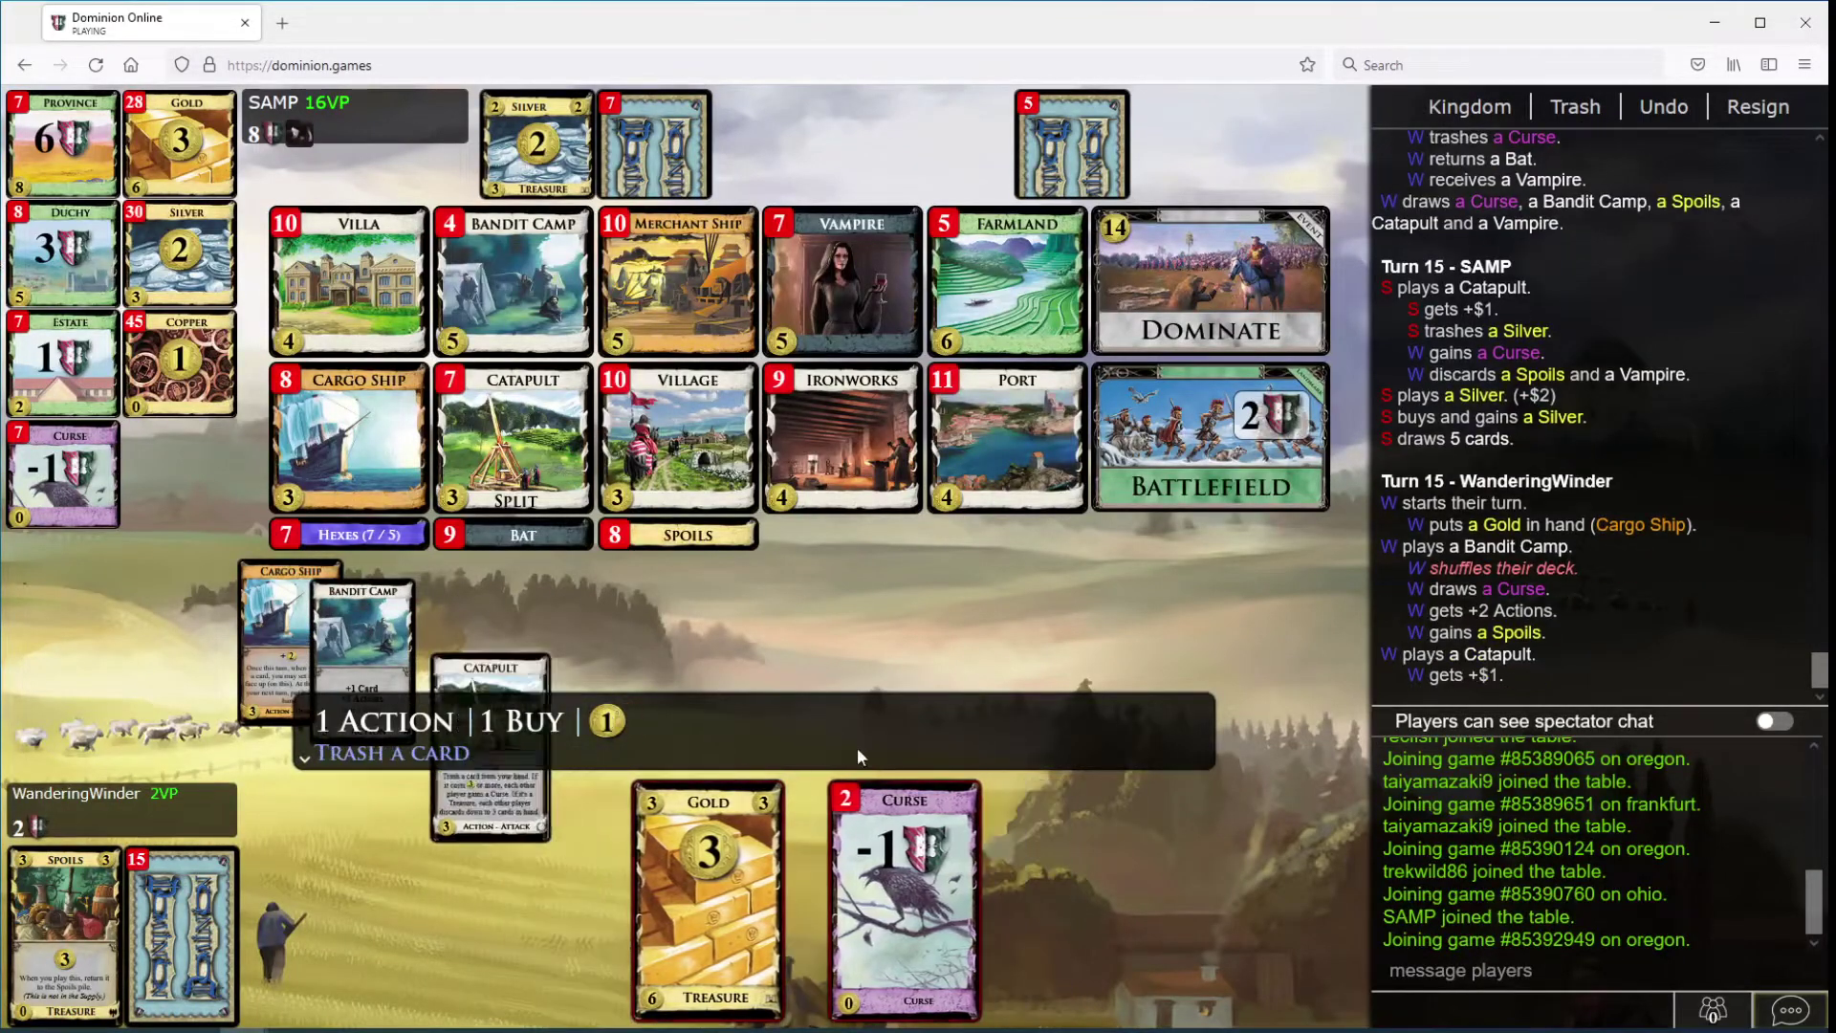
pyautogui.click(899, 830)
pyautogui.click(811, 645)
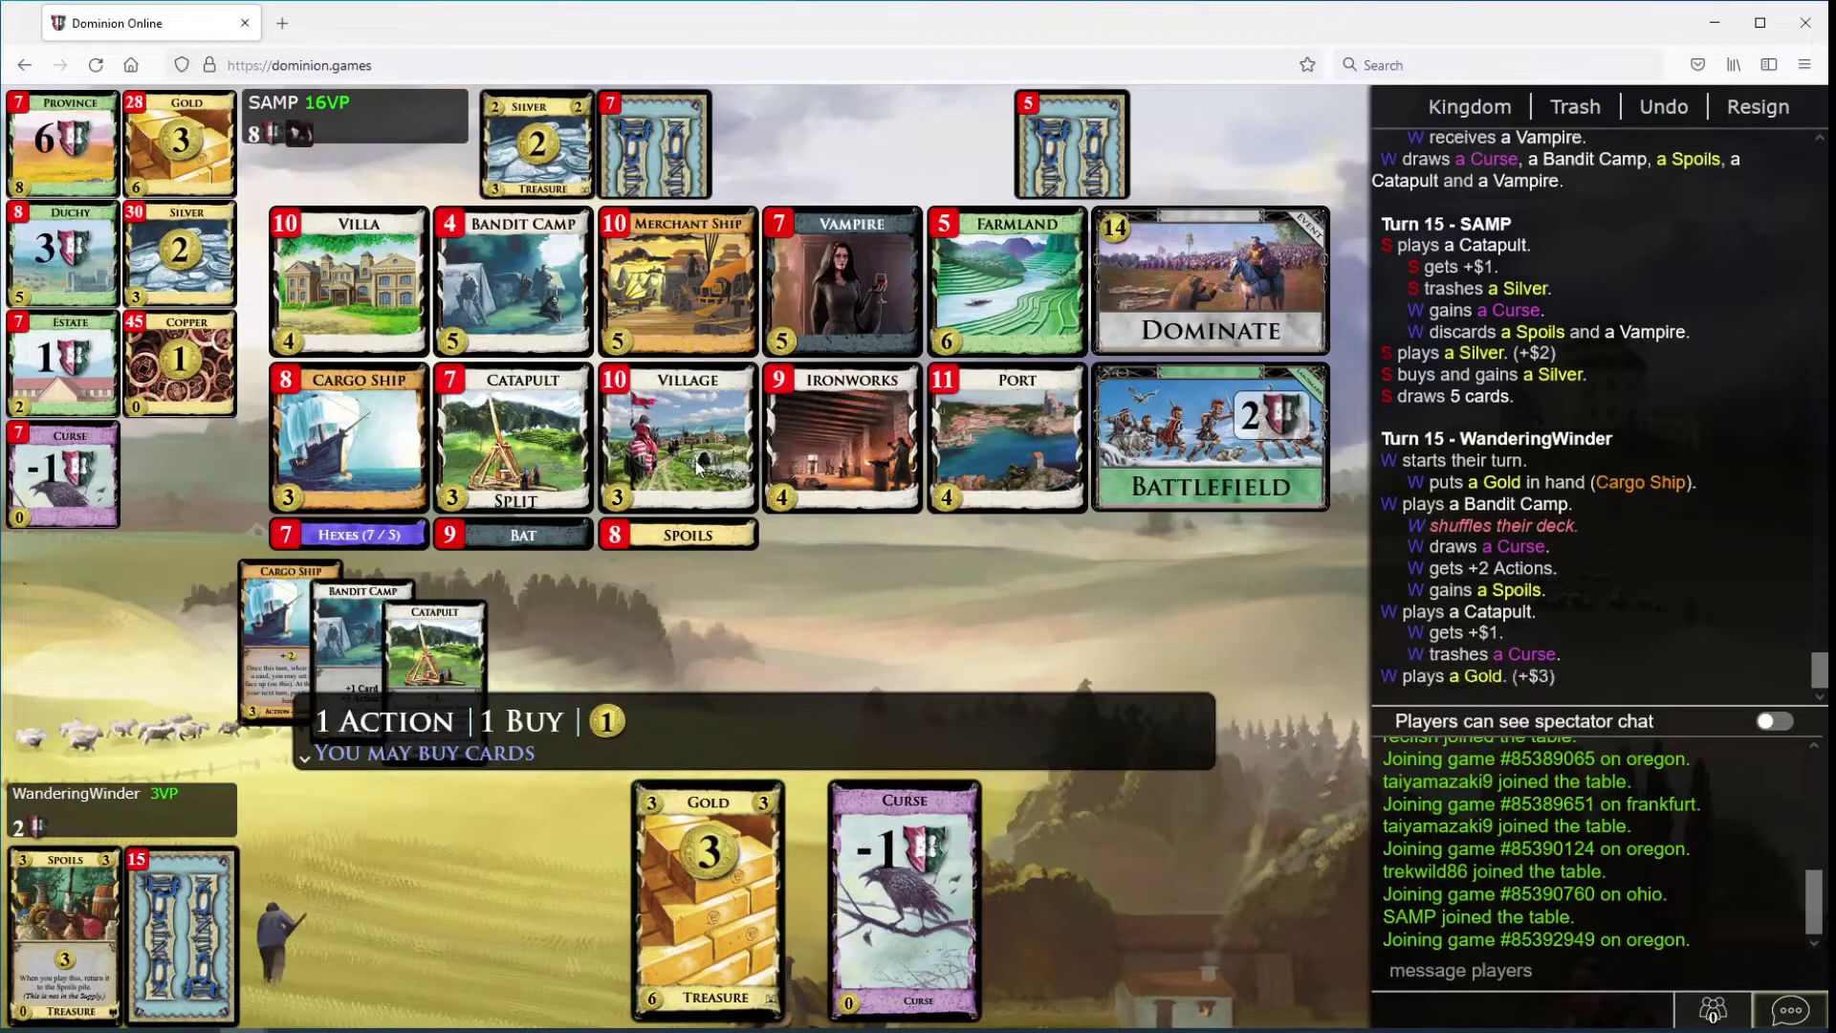
pyautogui.click(1021, 489)
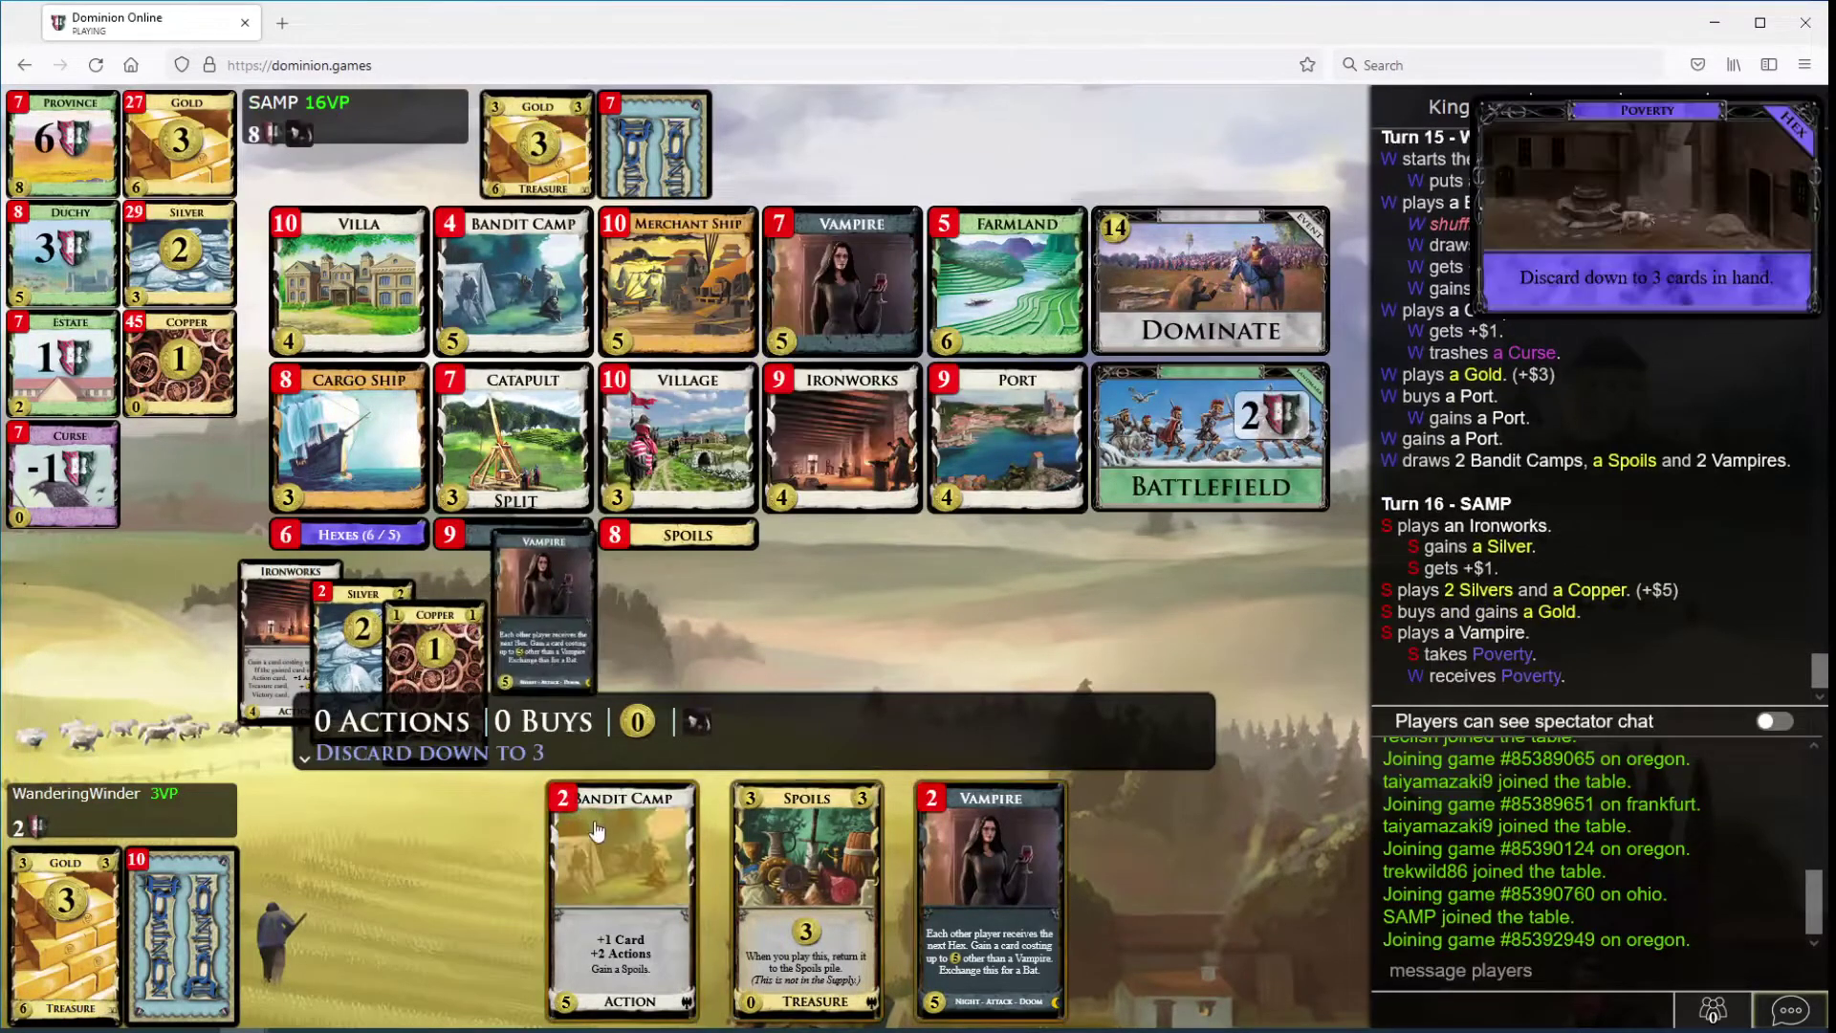
# Step: Discard down to three, play Bandit Camp and Spoils, and buy a Cargo Ship
pyautogui.click(811, 861)
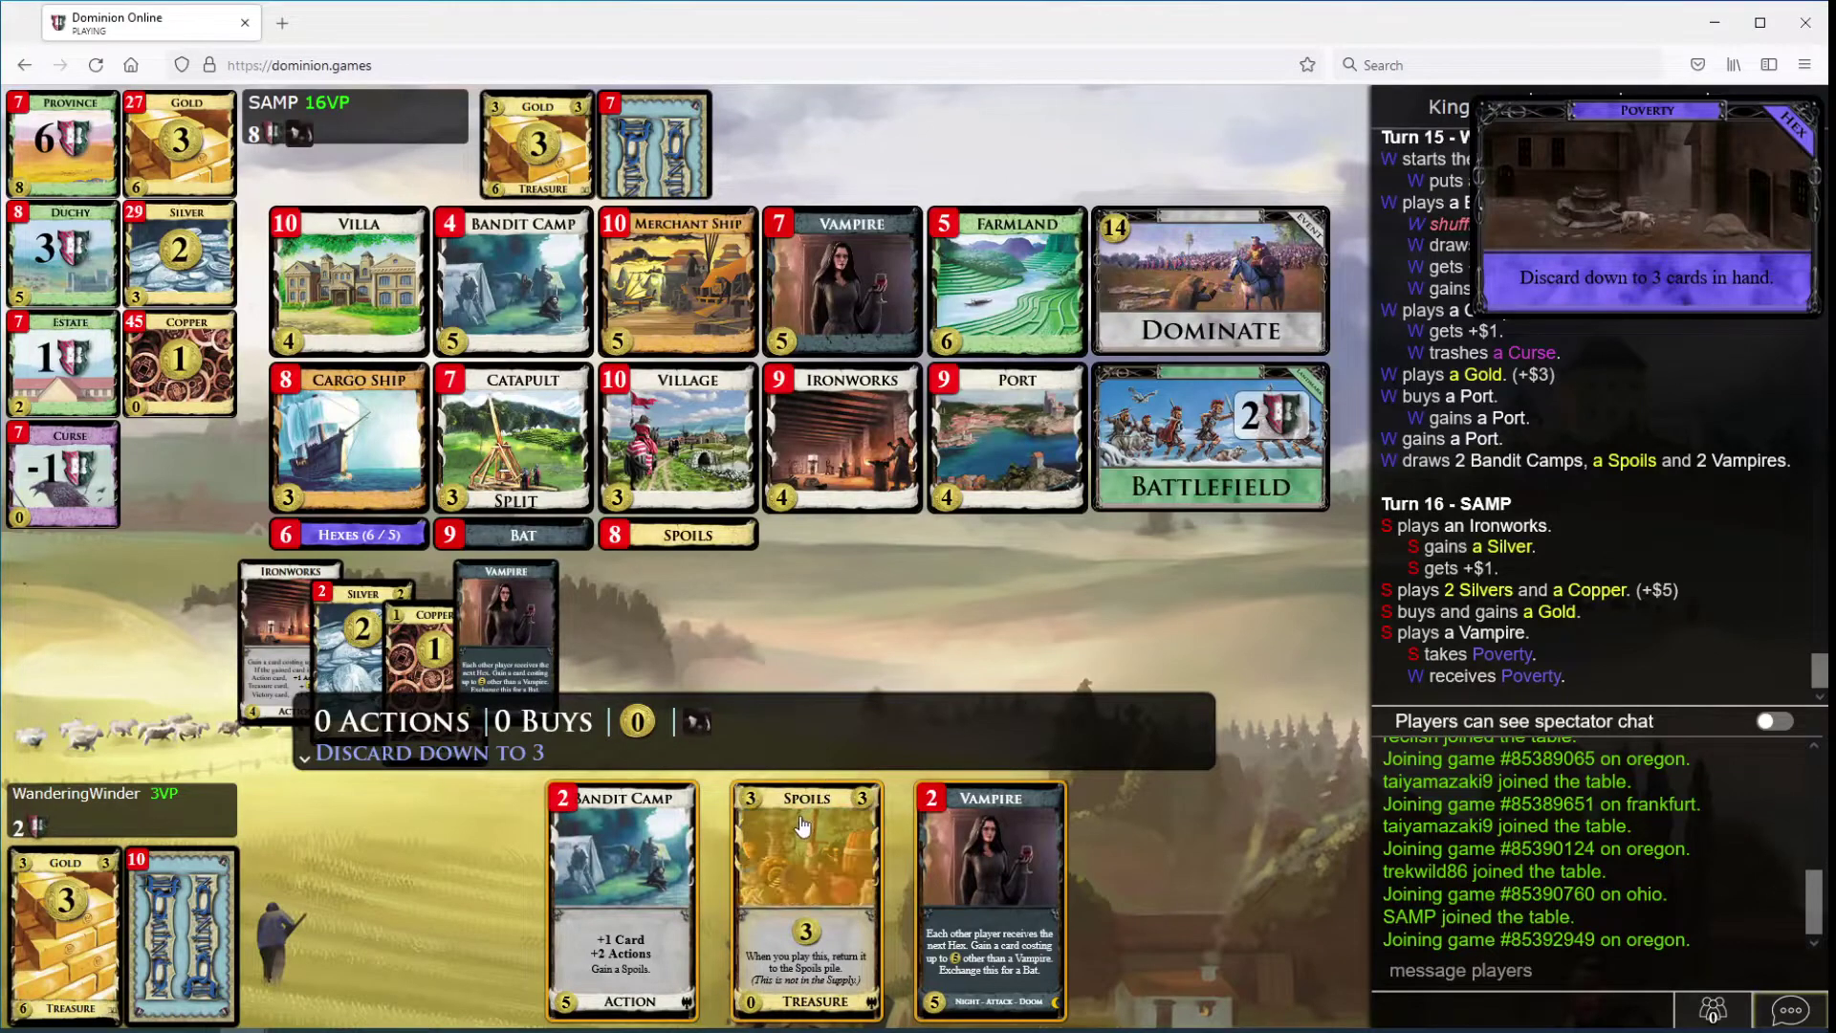
pyautogui.click(624, 861)
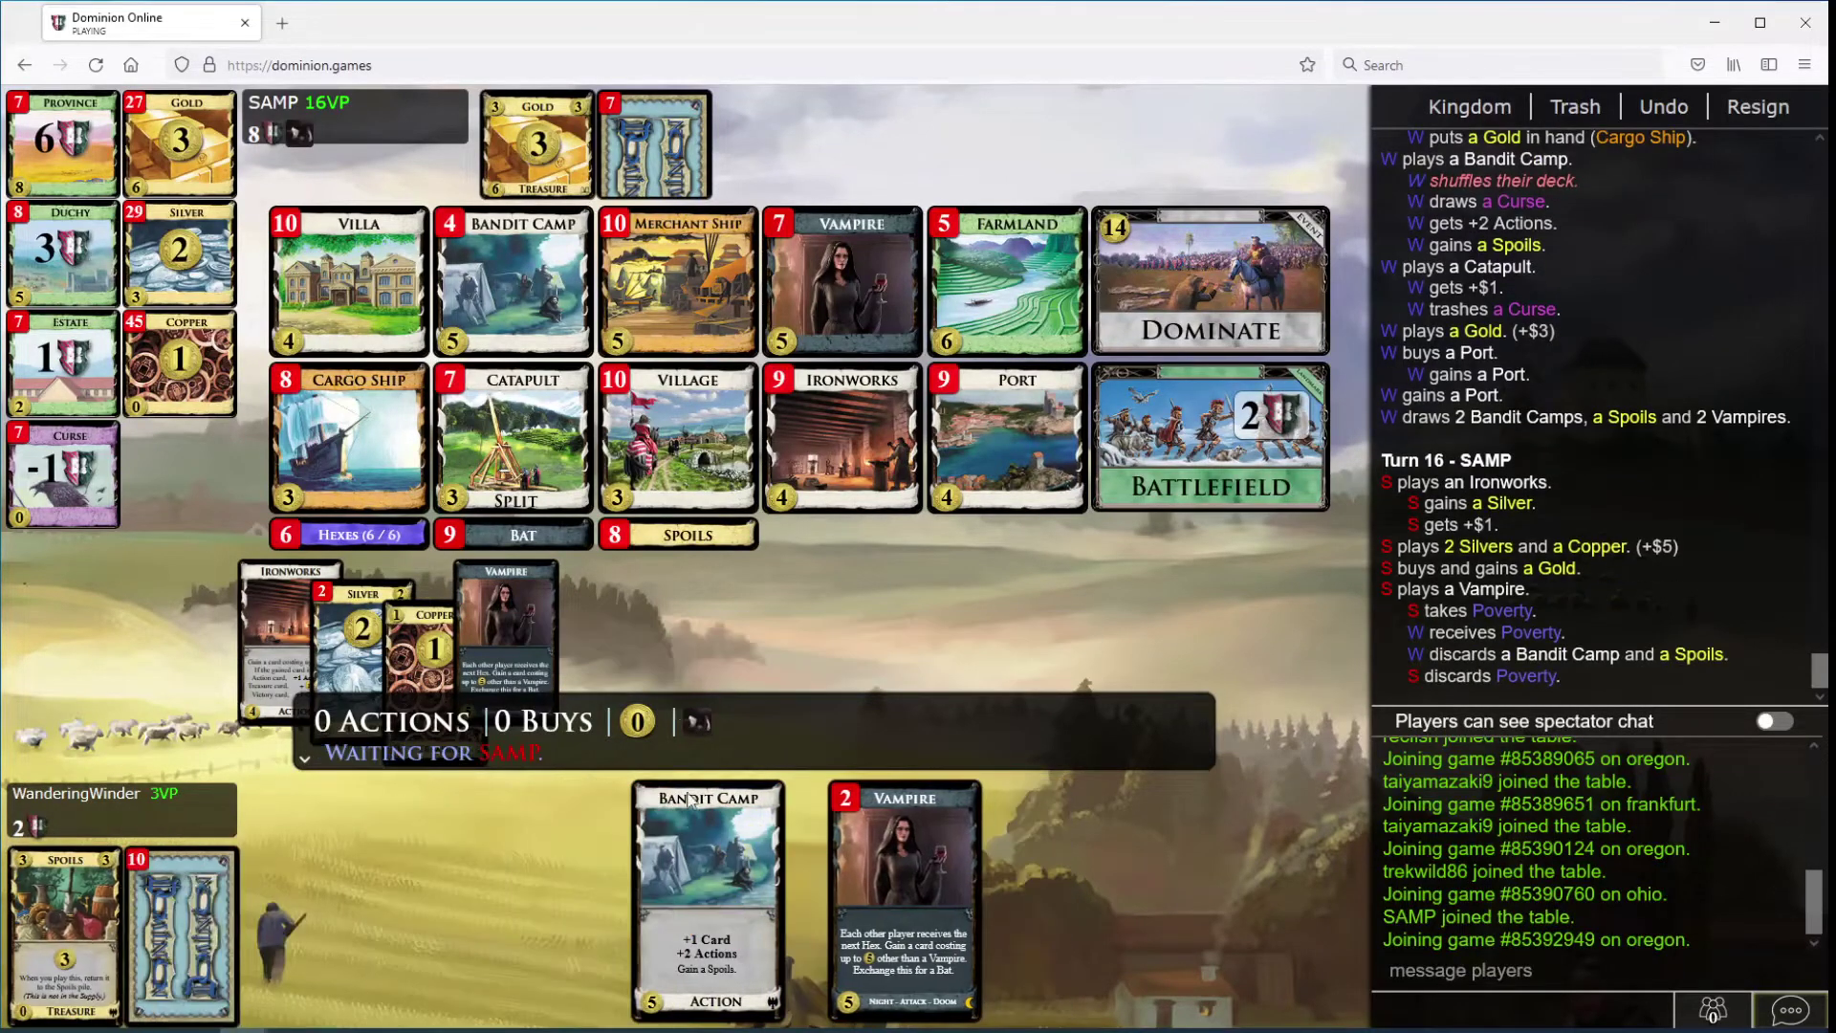
pyautogui.click(704, 843)
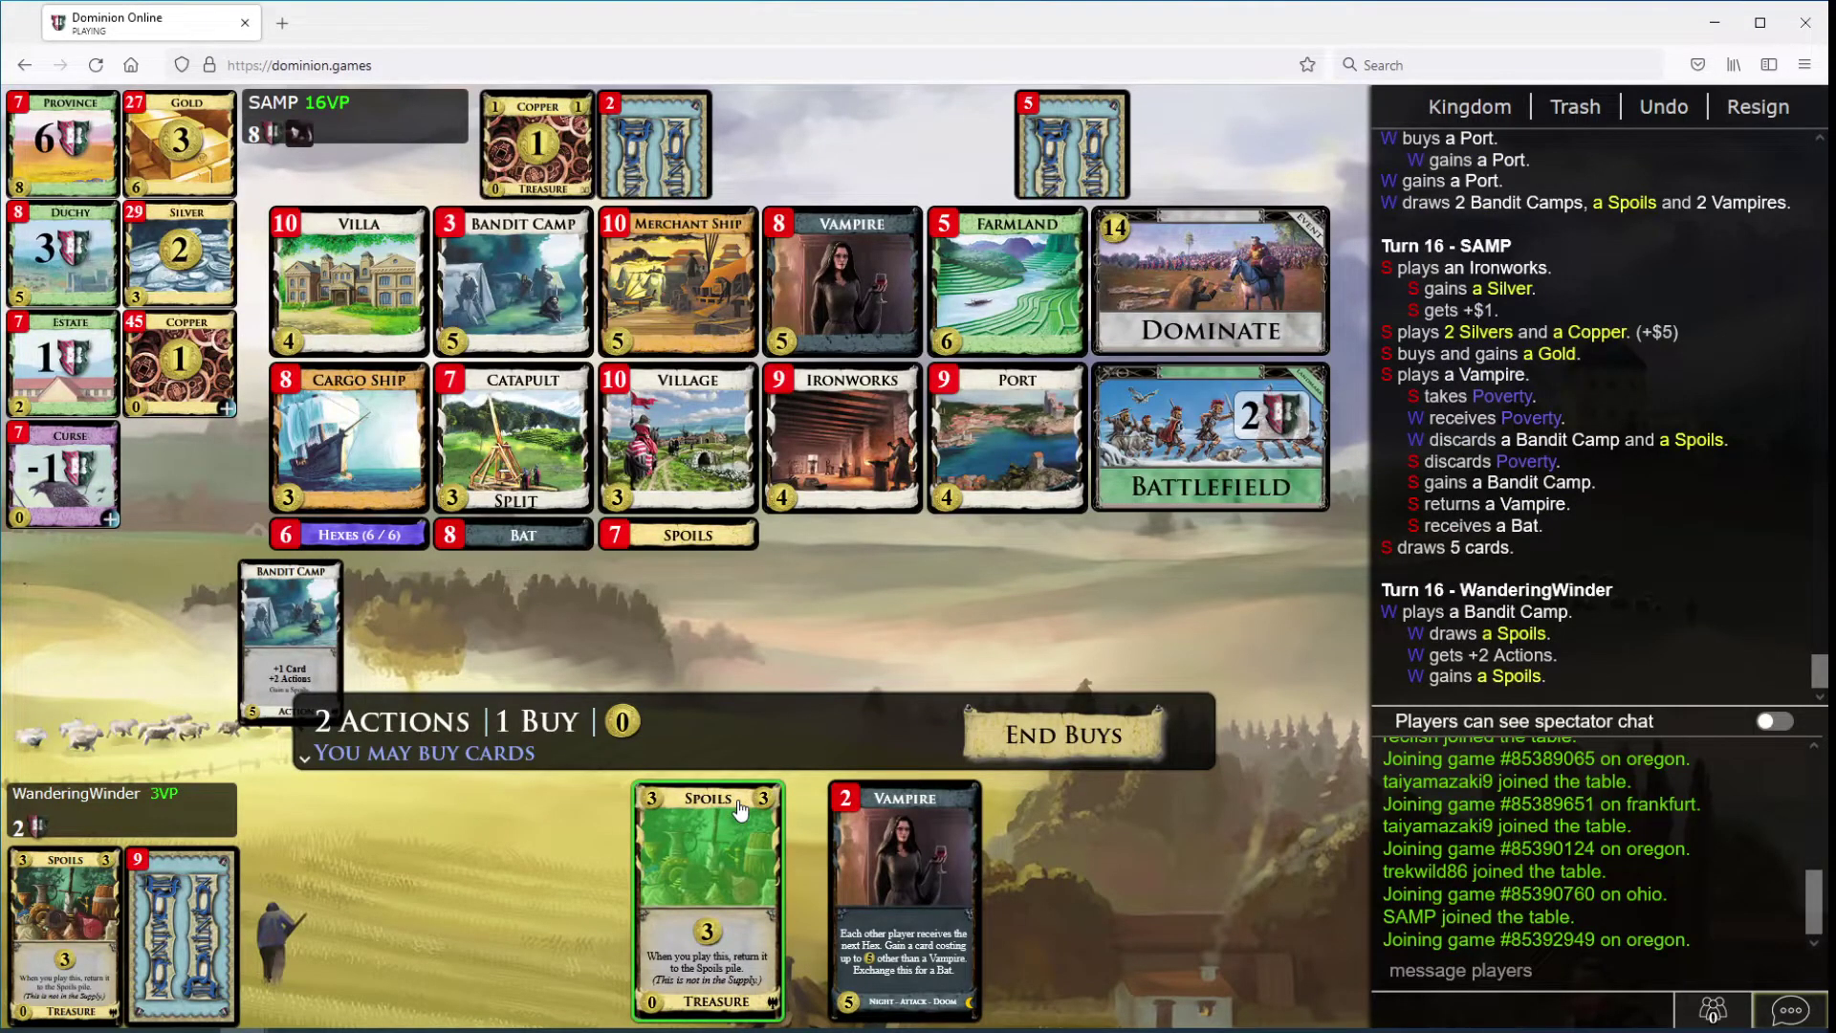
pyautogui.click(739, 810)
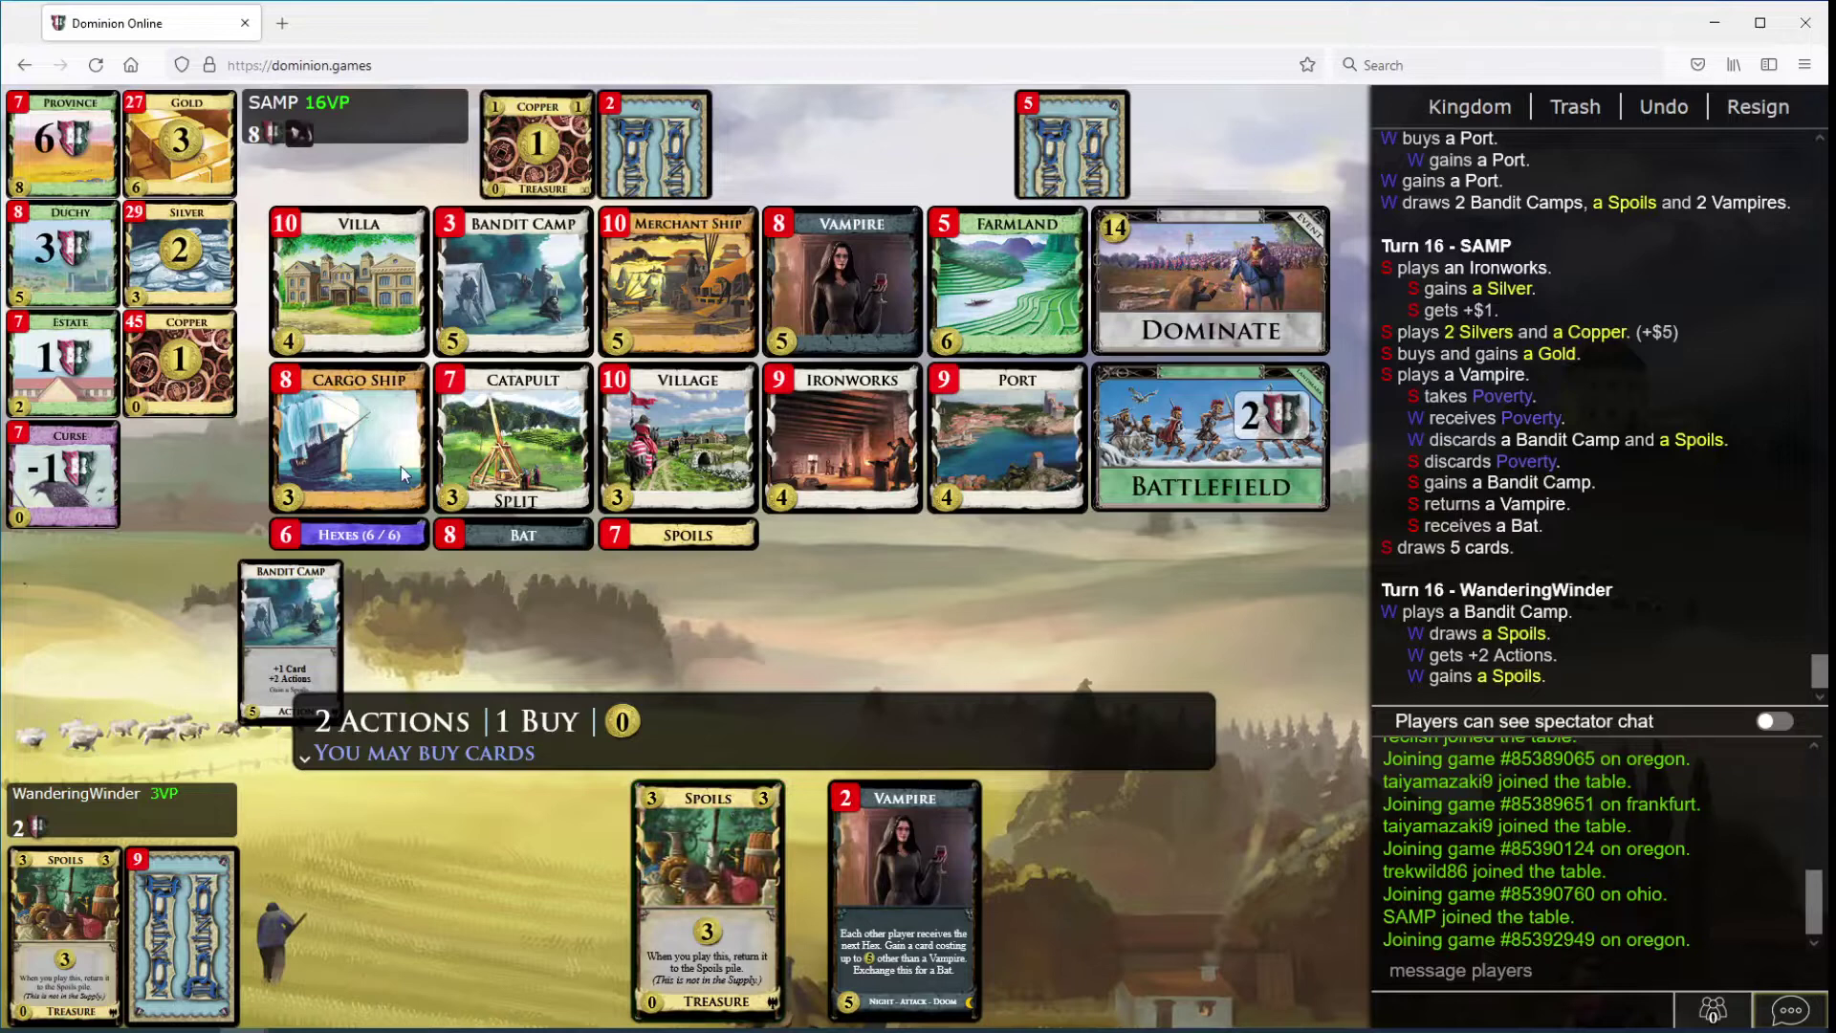
pyautogui.click(400, 466)
# Step: Play two Vampires at night and gain a Merchant Ship
pyautogui.click(797, 845)
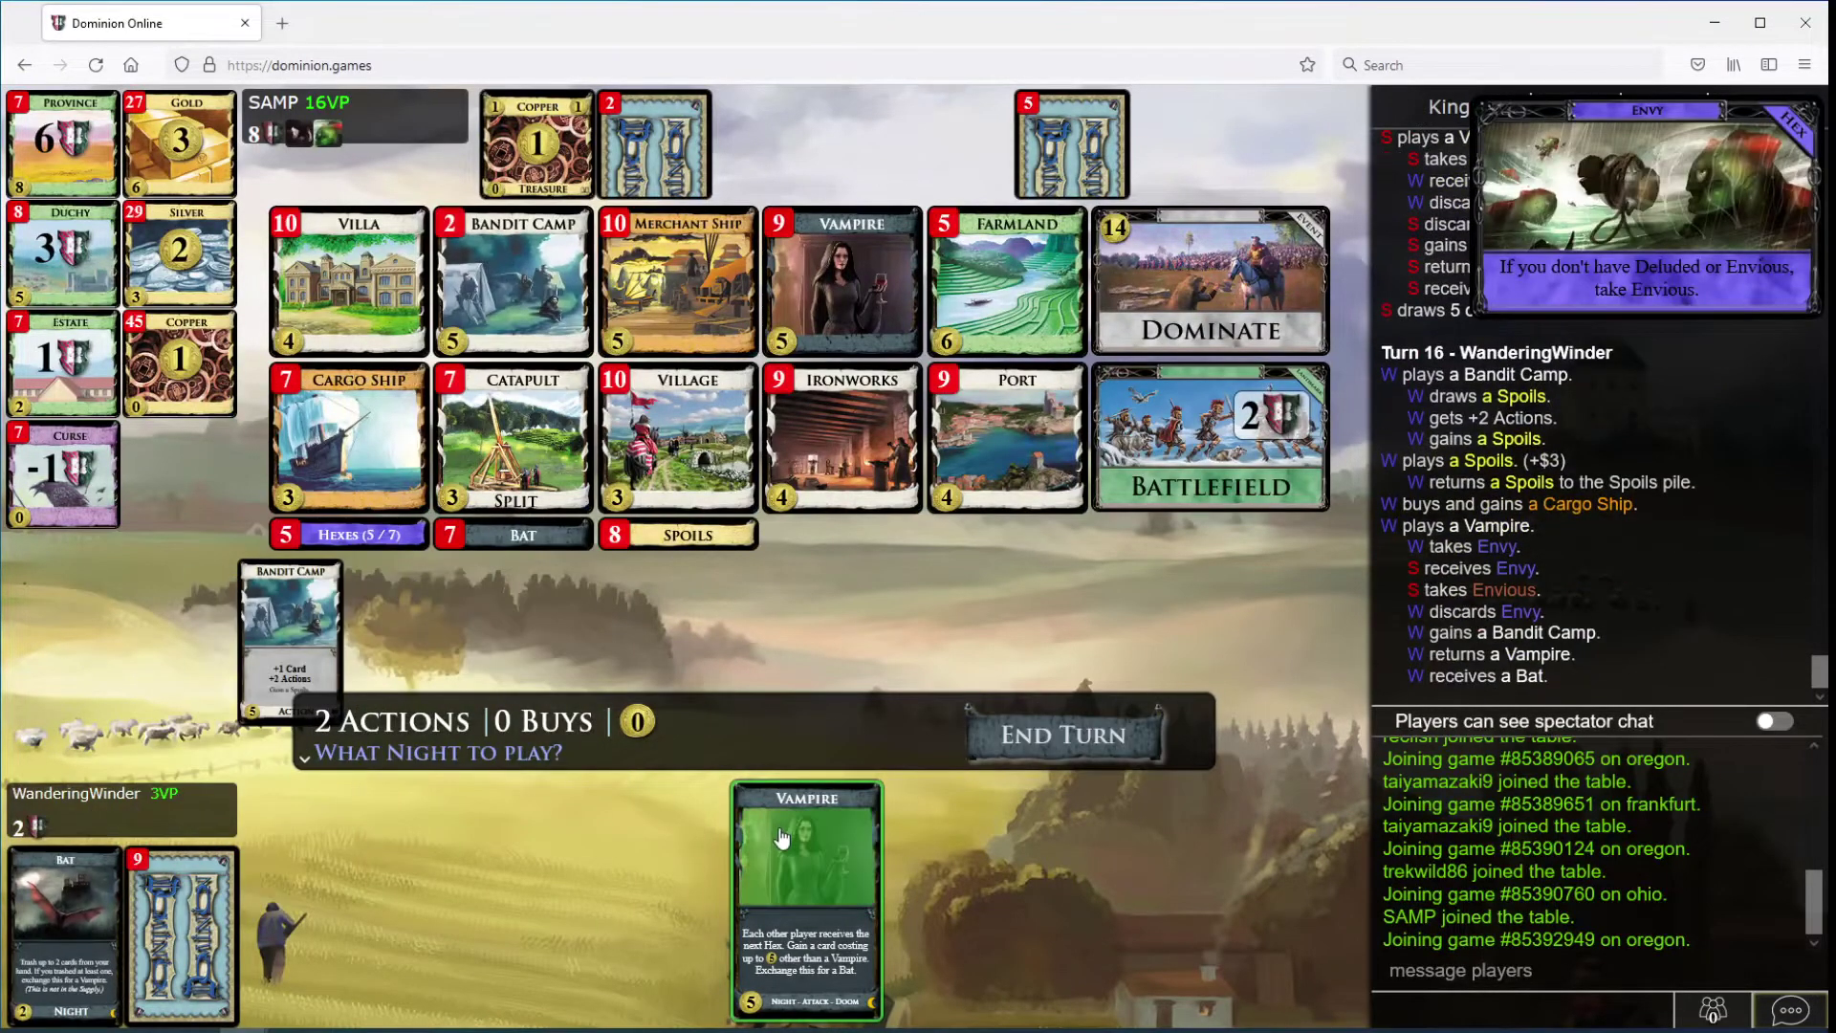
pyautogui.click(782, 825)
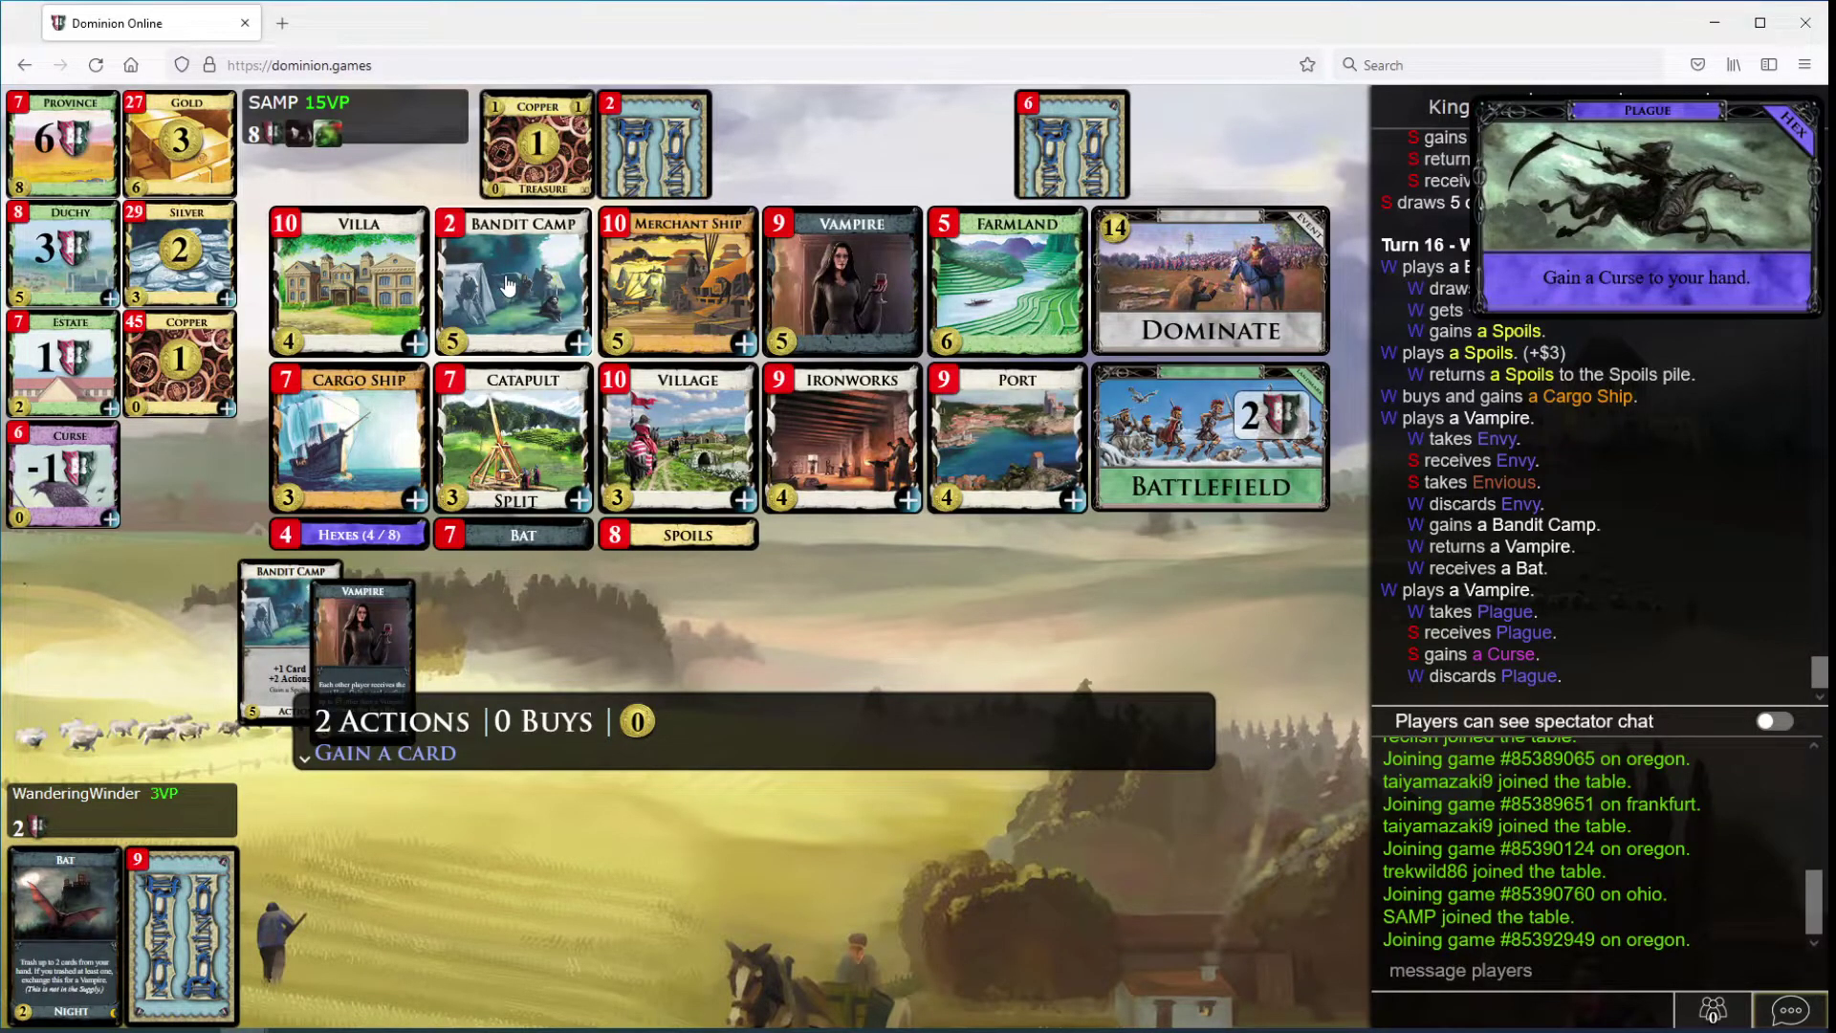
pyautogui.click(618, 274)
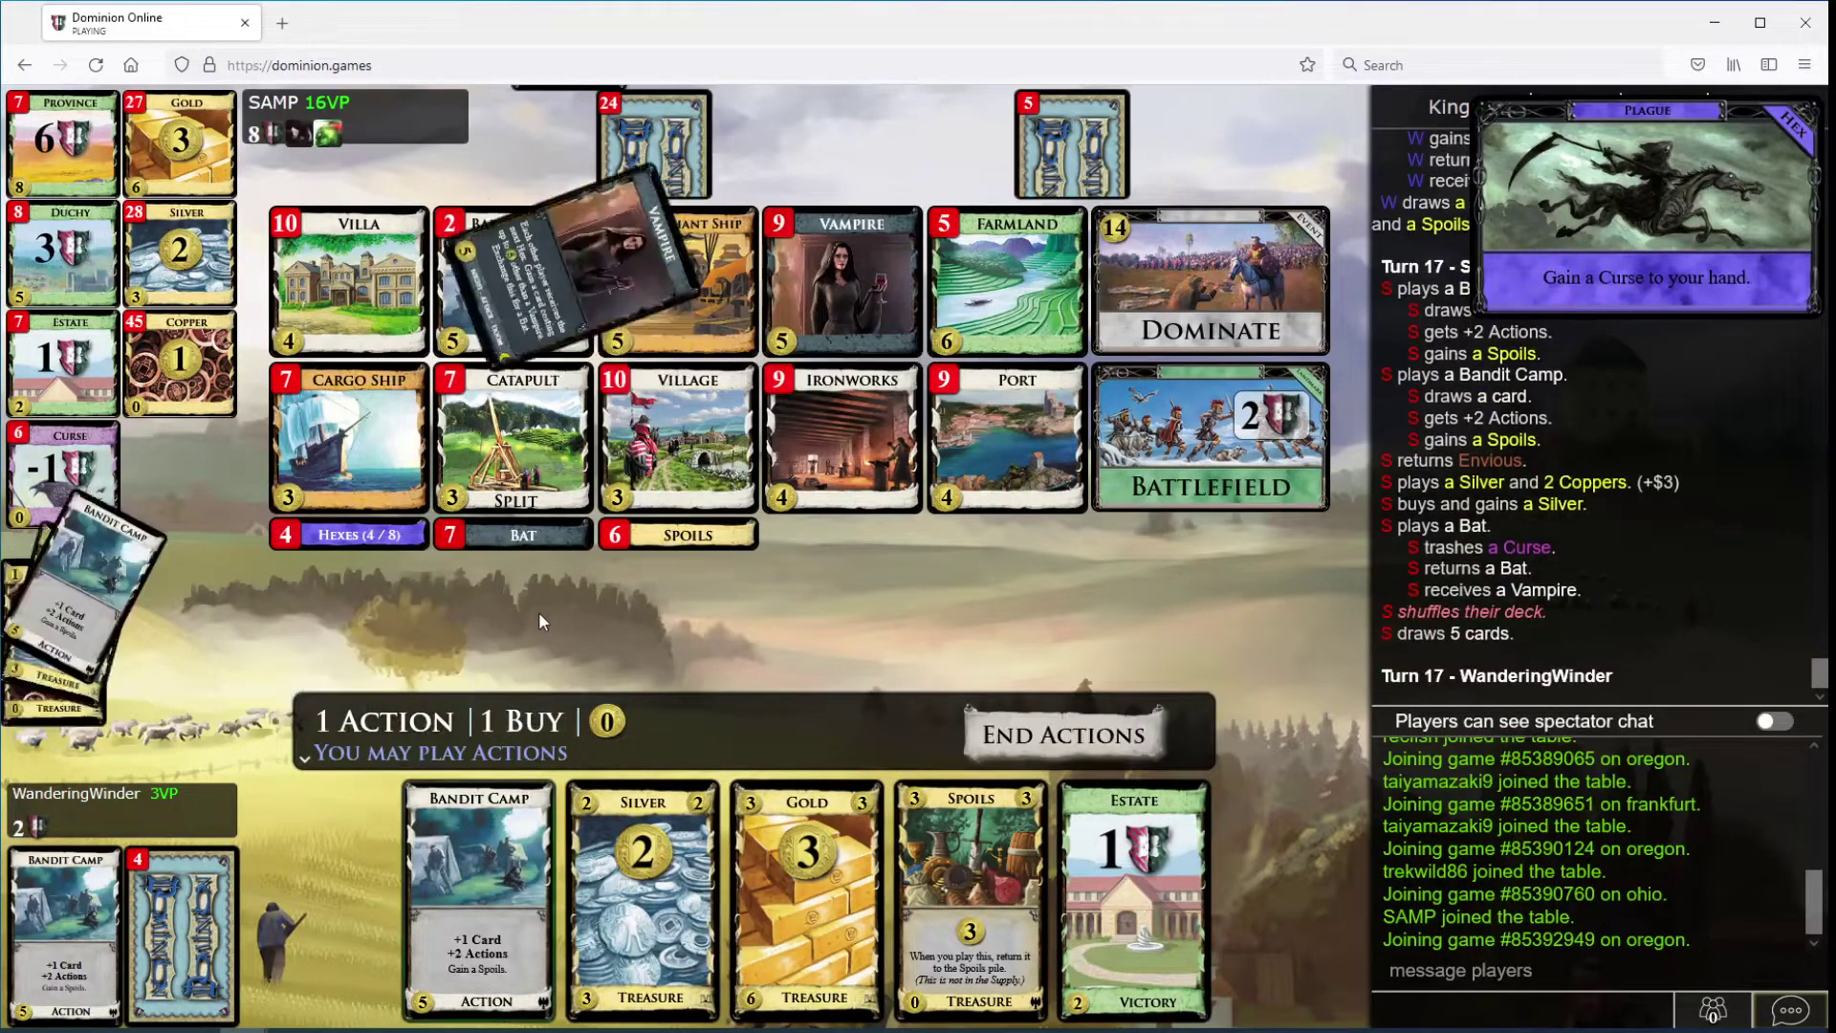
# Step: Play Bandit Camp, Catapult trashing an Estate, and Spoils, then buy a Province
pyautogui.click(495, 830)
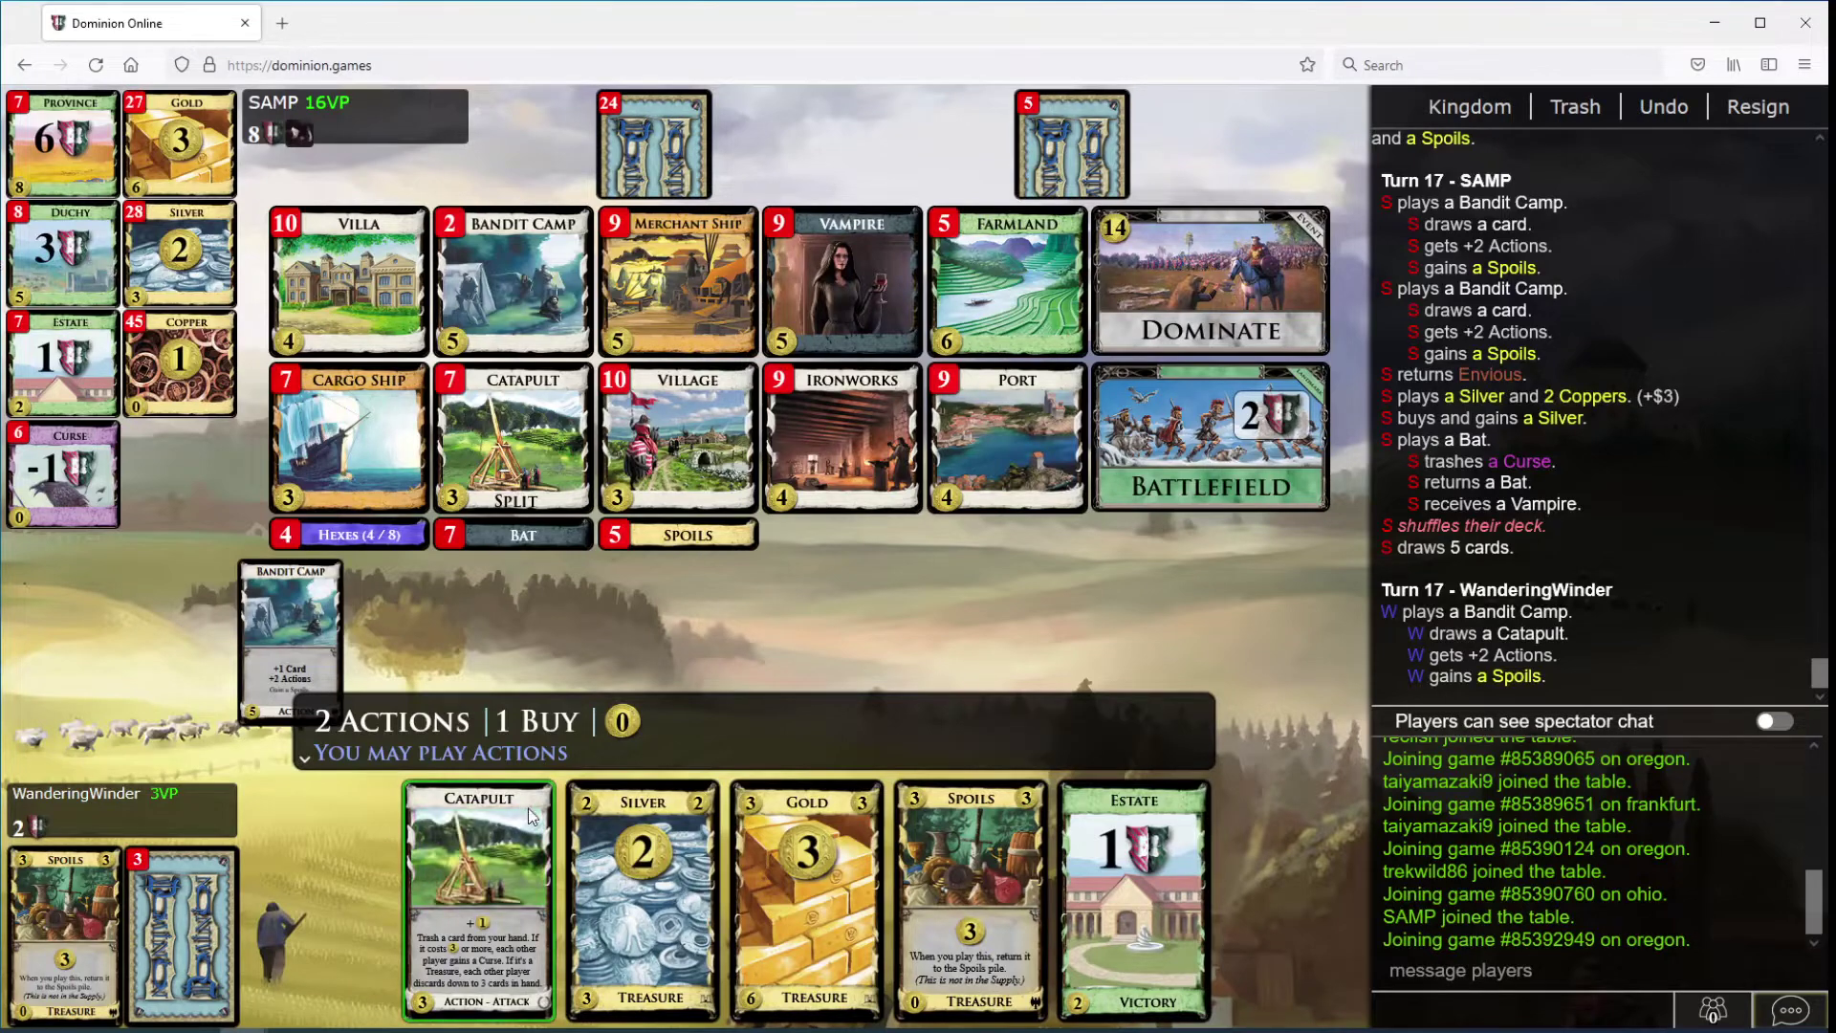
pyautogui.click(487, 875)
pyautogui.click(1103, 889)
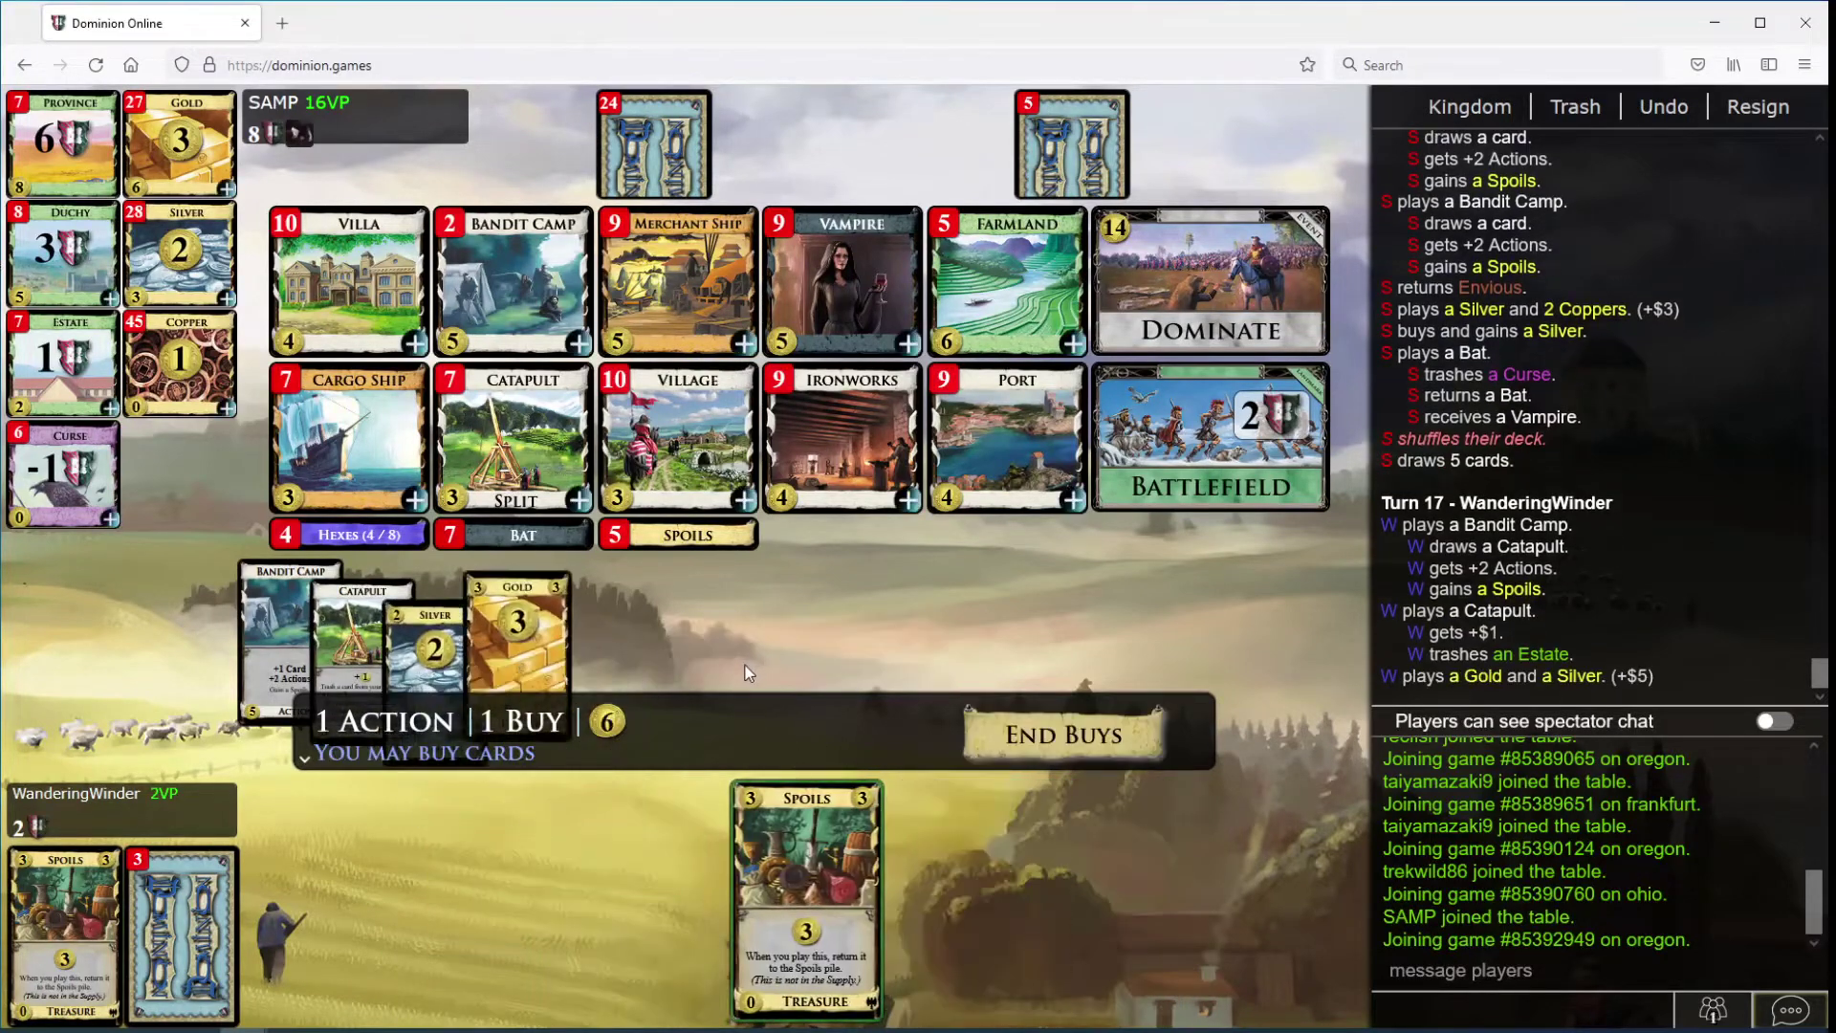
pyautogui.click(807, 875)
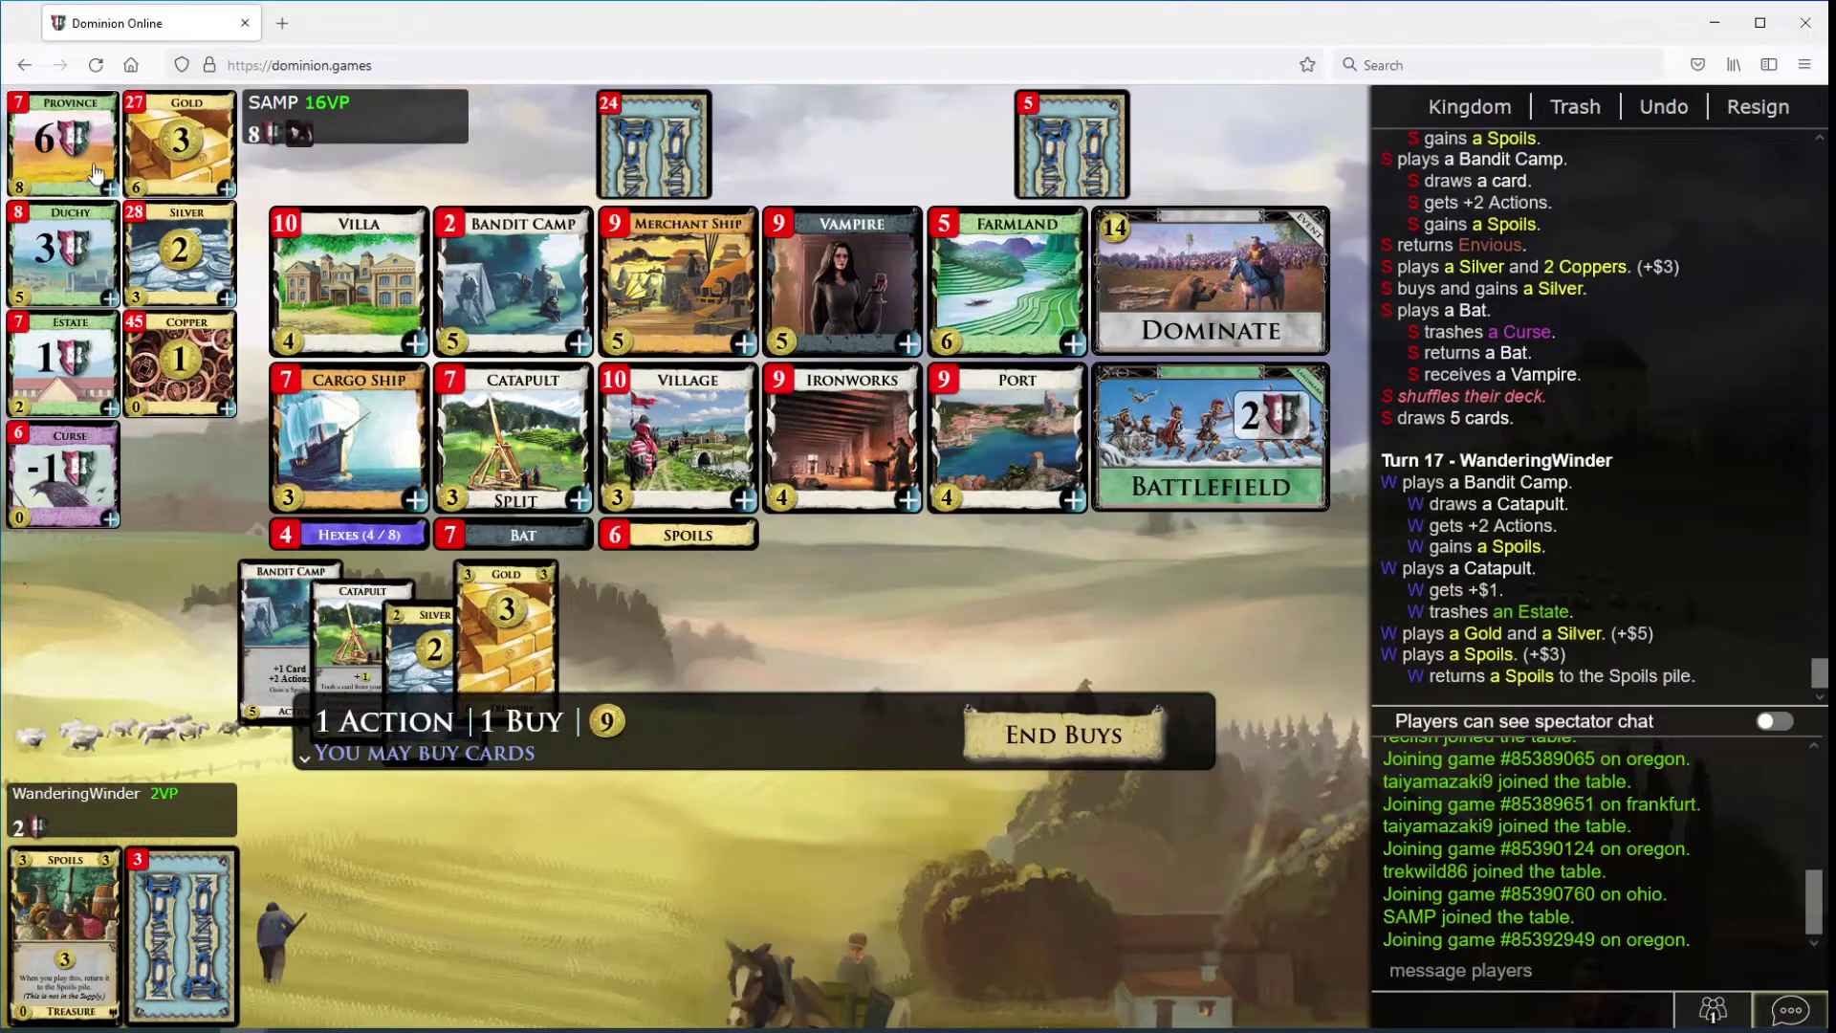
pyautogui.click(64, 145)
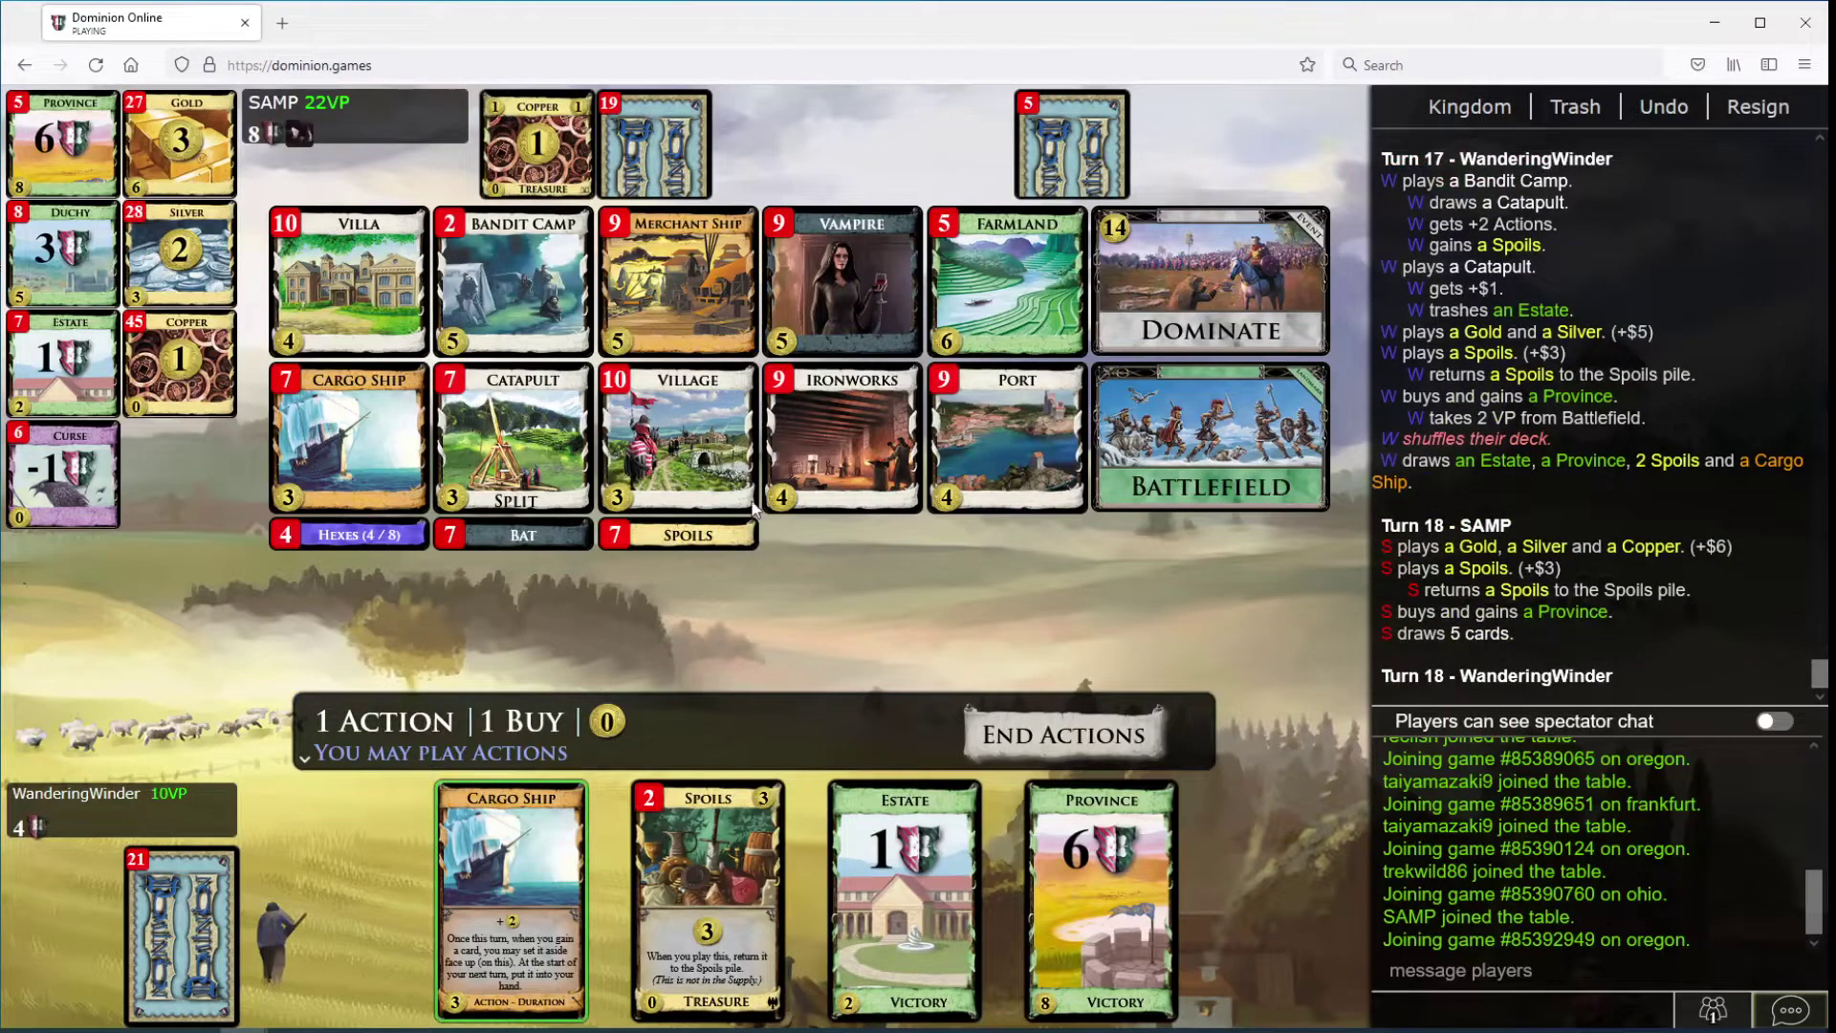
# Step: Play Cargo Ship and a Spoils, then buy a Merchant Ship and set it aside on Cargo Ship
pyautogui.click(510, 861)
pyautogui.click(676, 848)
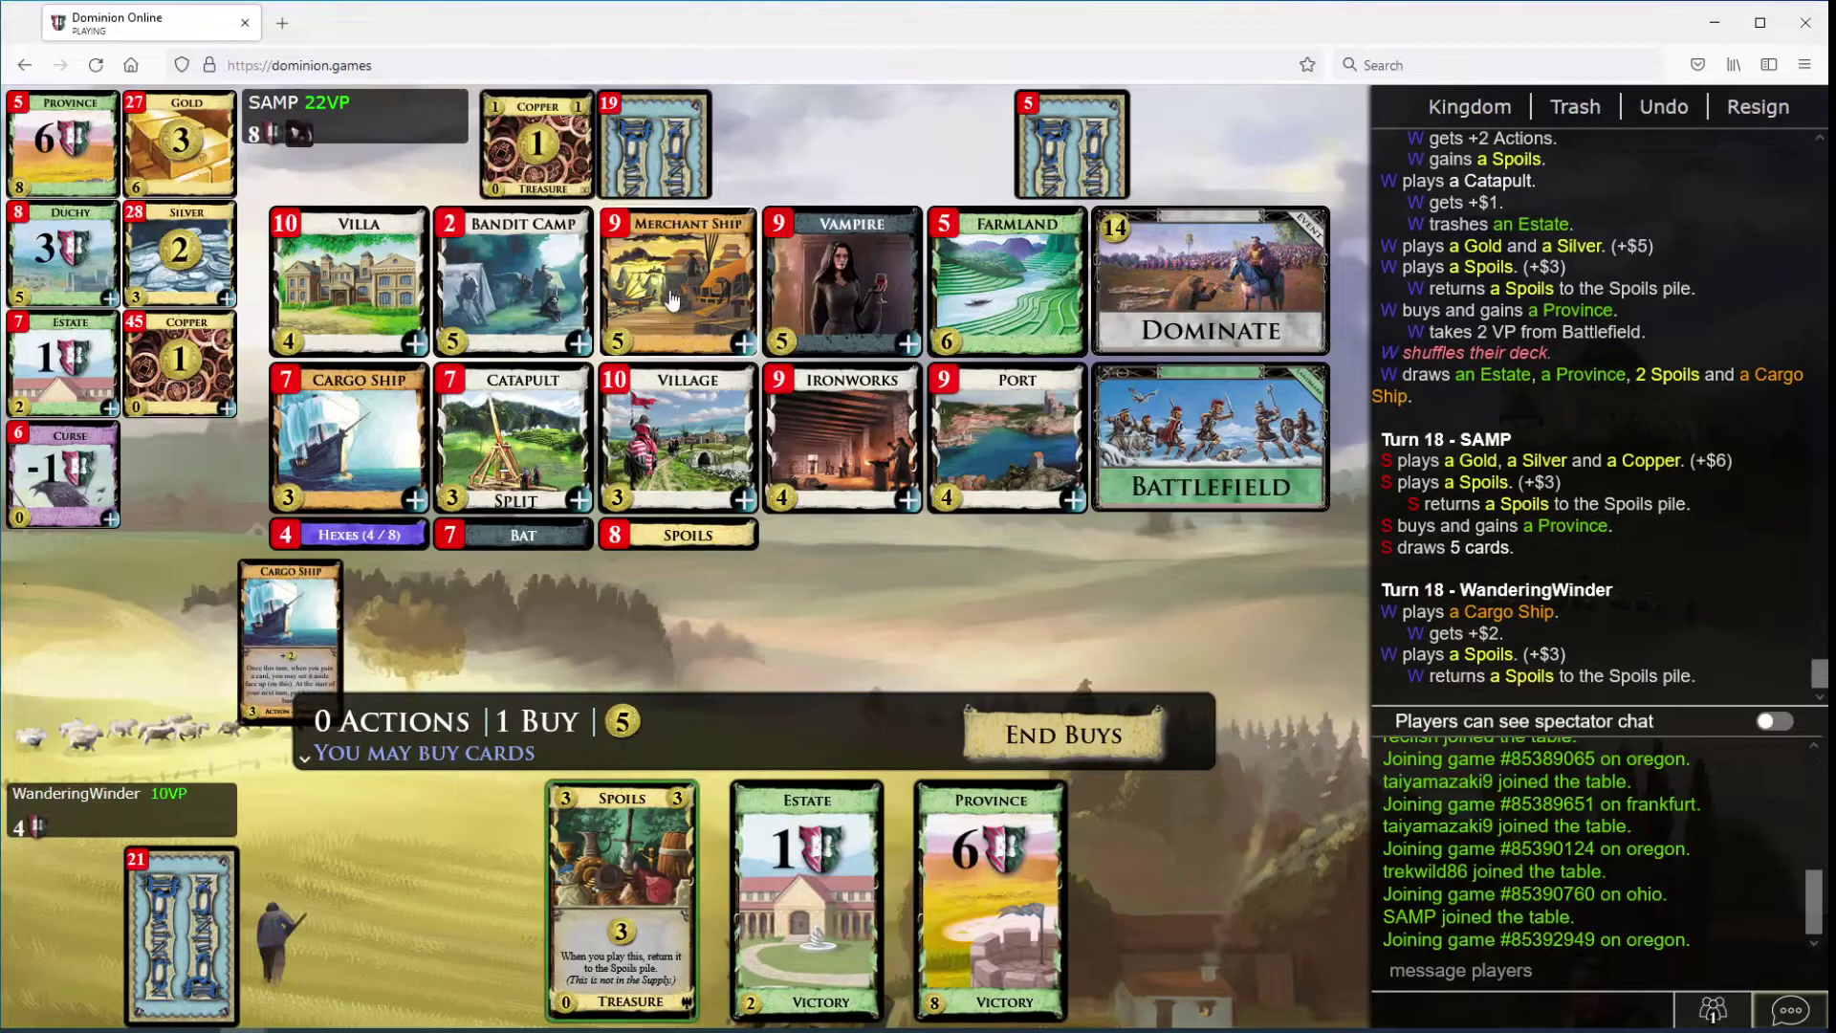
pyautogui.click(671, 299)
pyautogui.click(1105, 689)
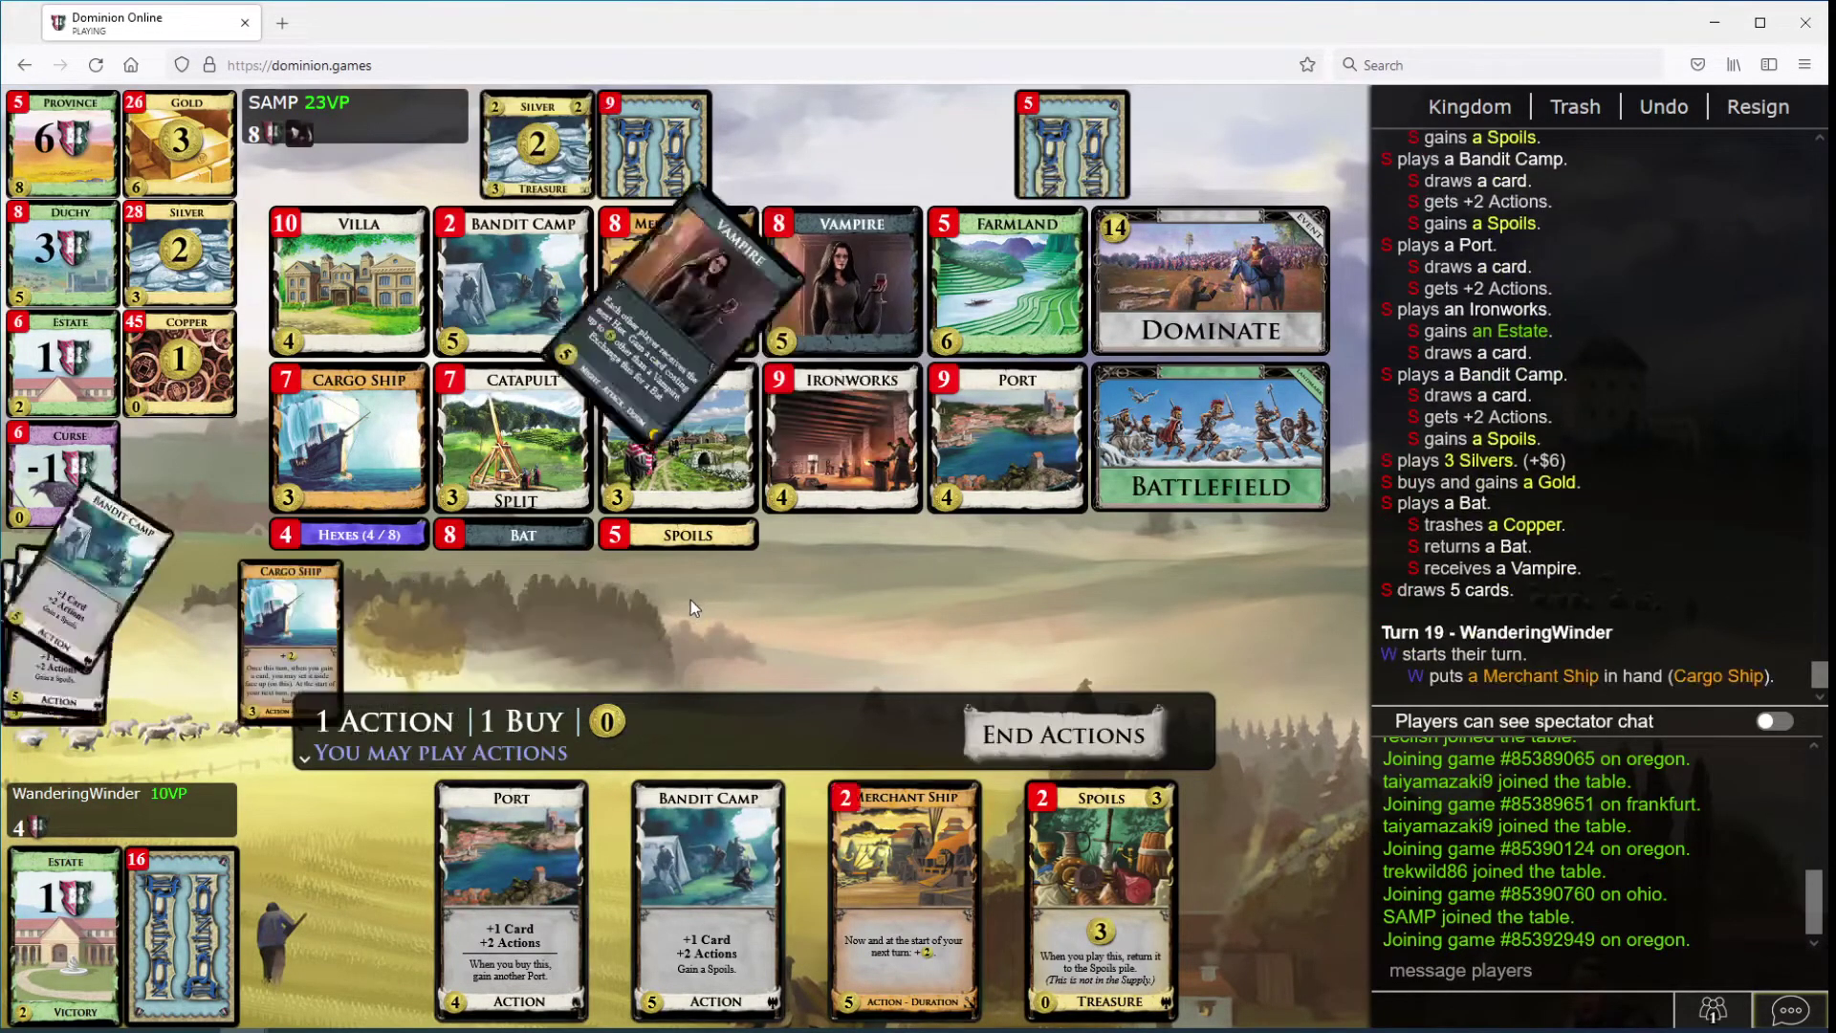
# Step: Play Port, Bandit Camp, both Merchant Ships, Cargo Ship and treasures, then buy Dominate, setting aside its Province
pyautogui.click(560, 822)
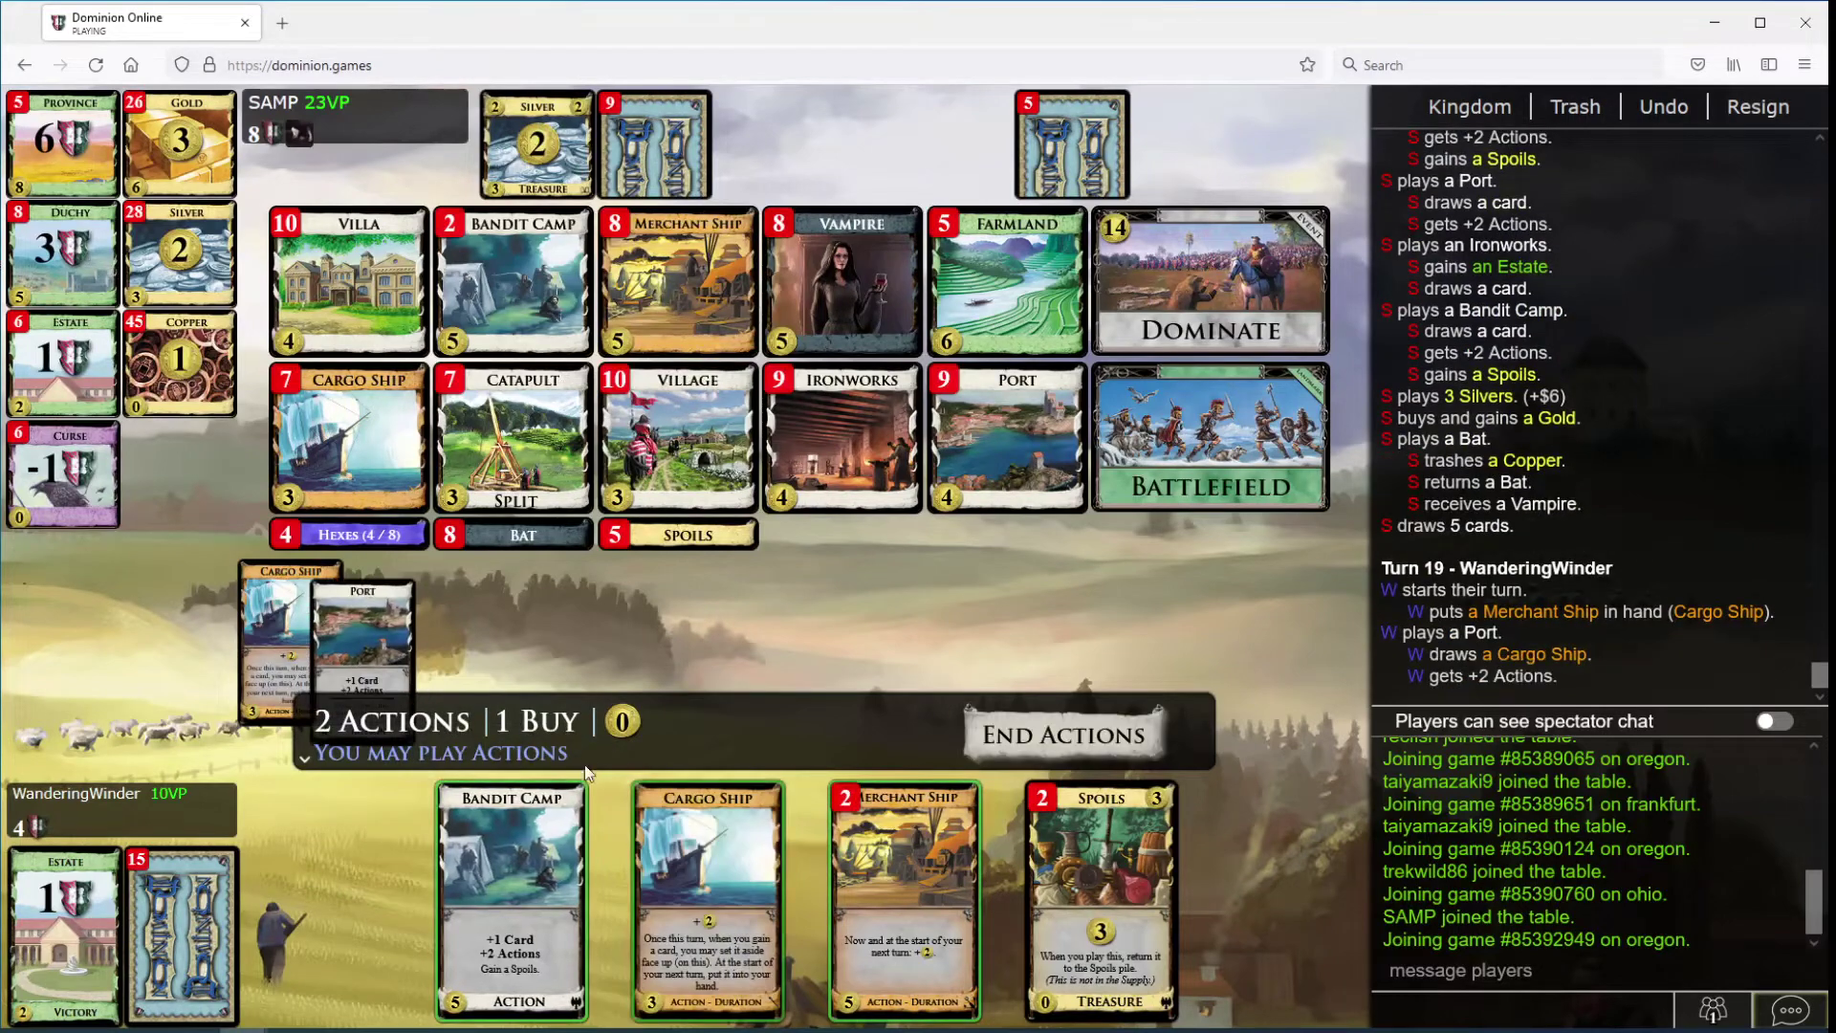
pyautogui.click(549, 806)
pyautogui.click(739, 861)
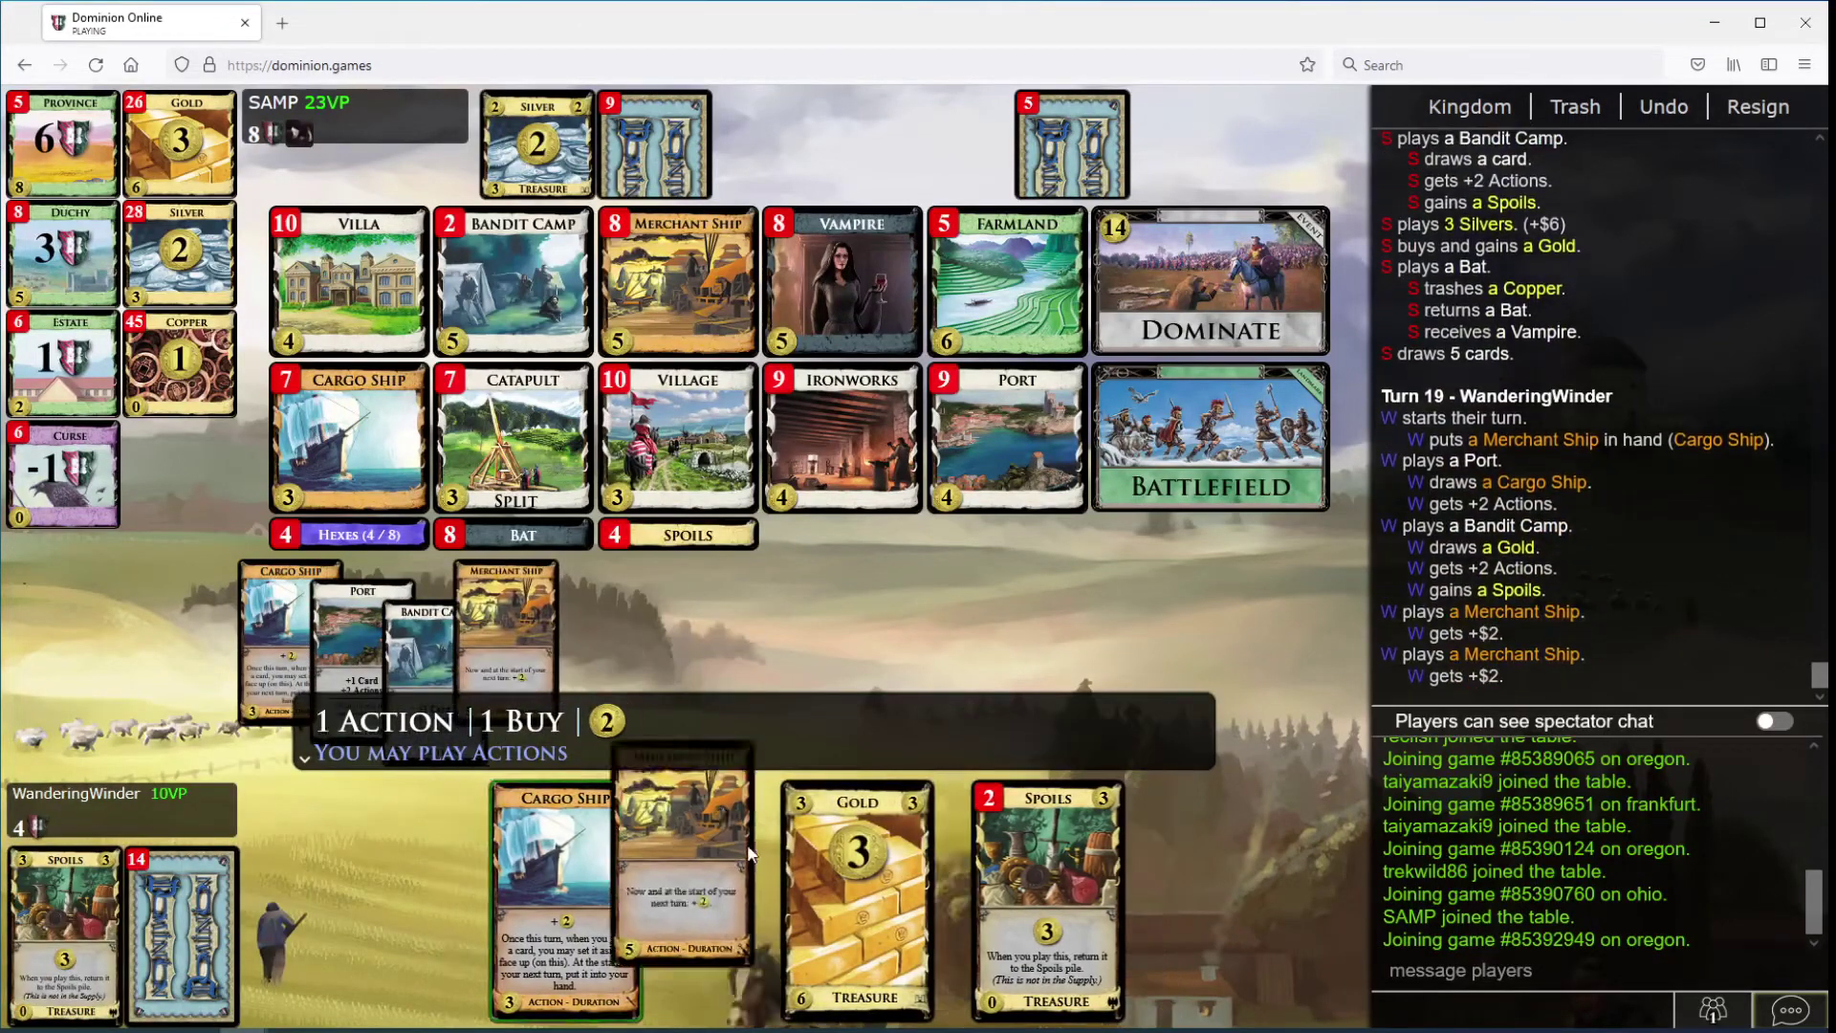
pyautogui.click(680, 802)
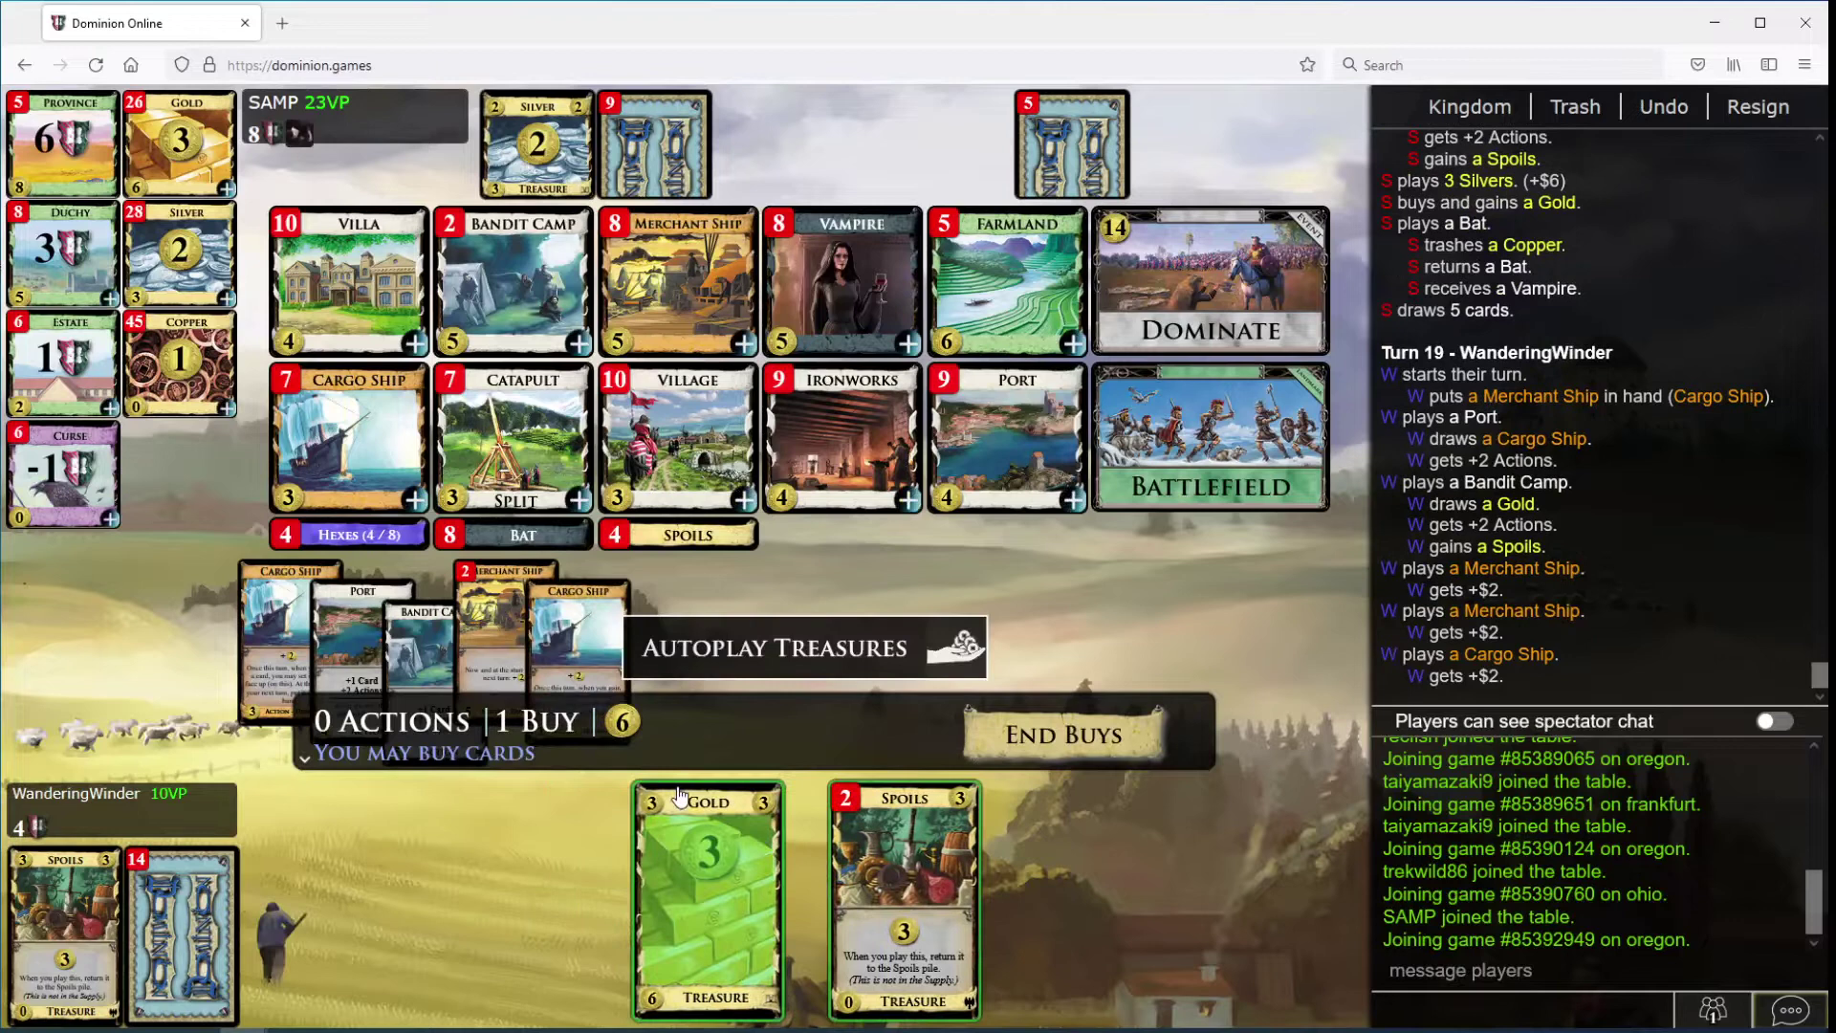
pyautogui.click(775, 647)
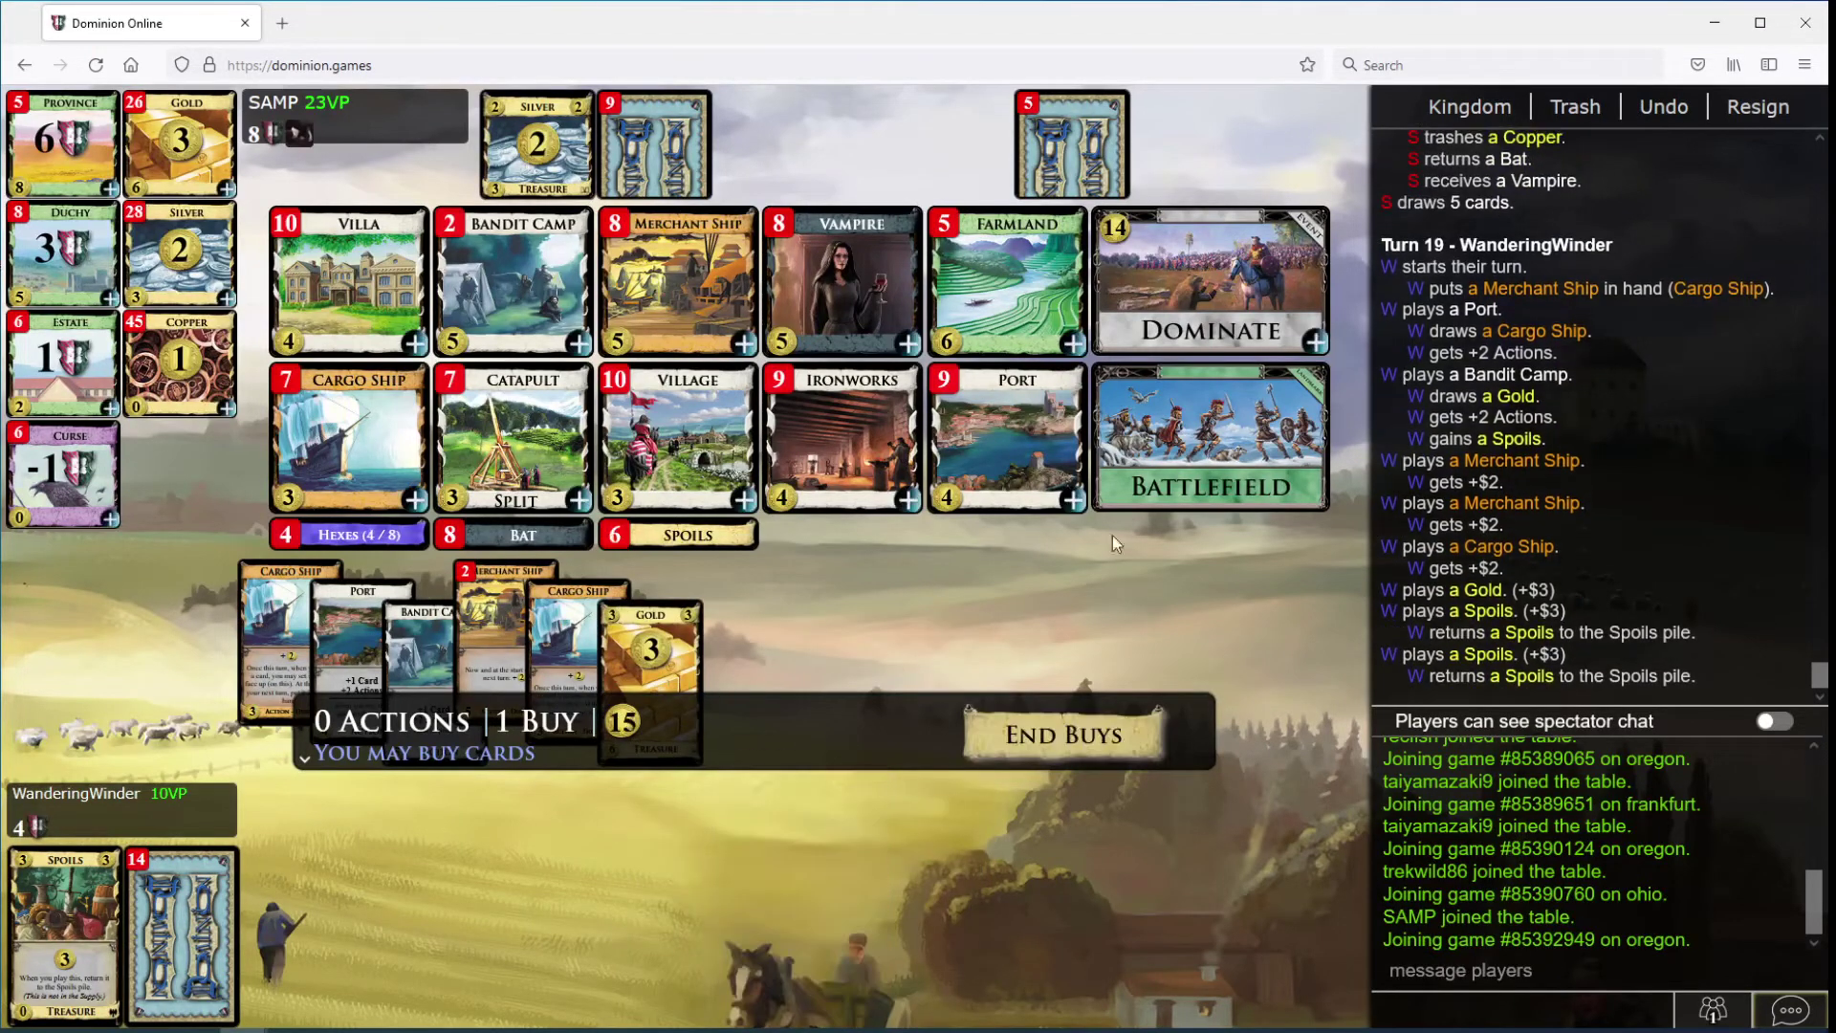
pyautogui.click(1234, 287)
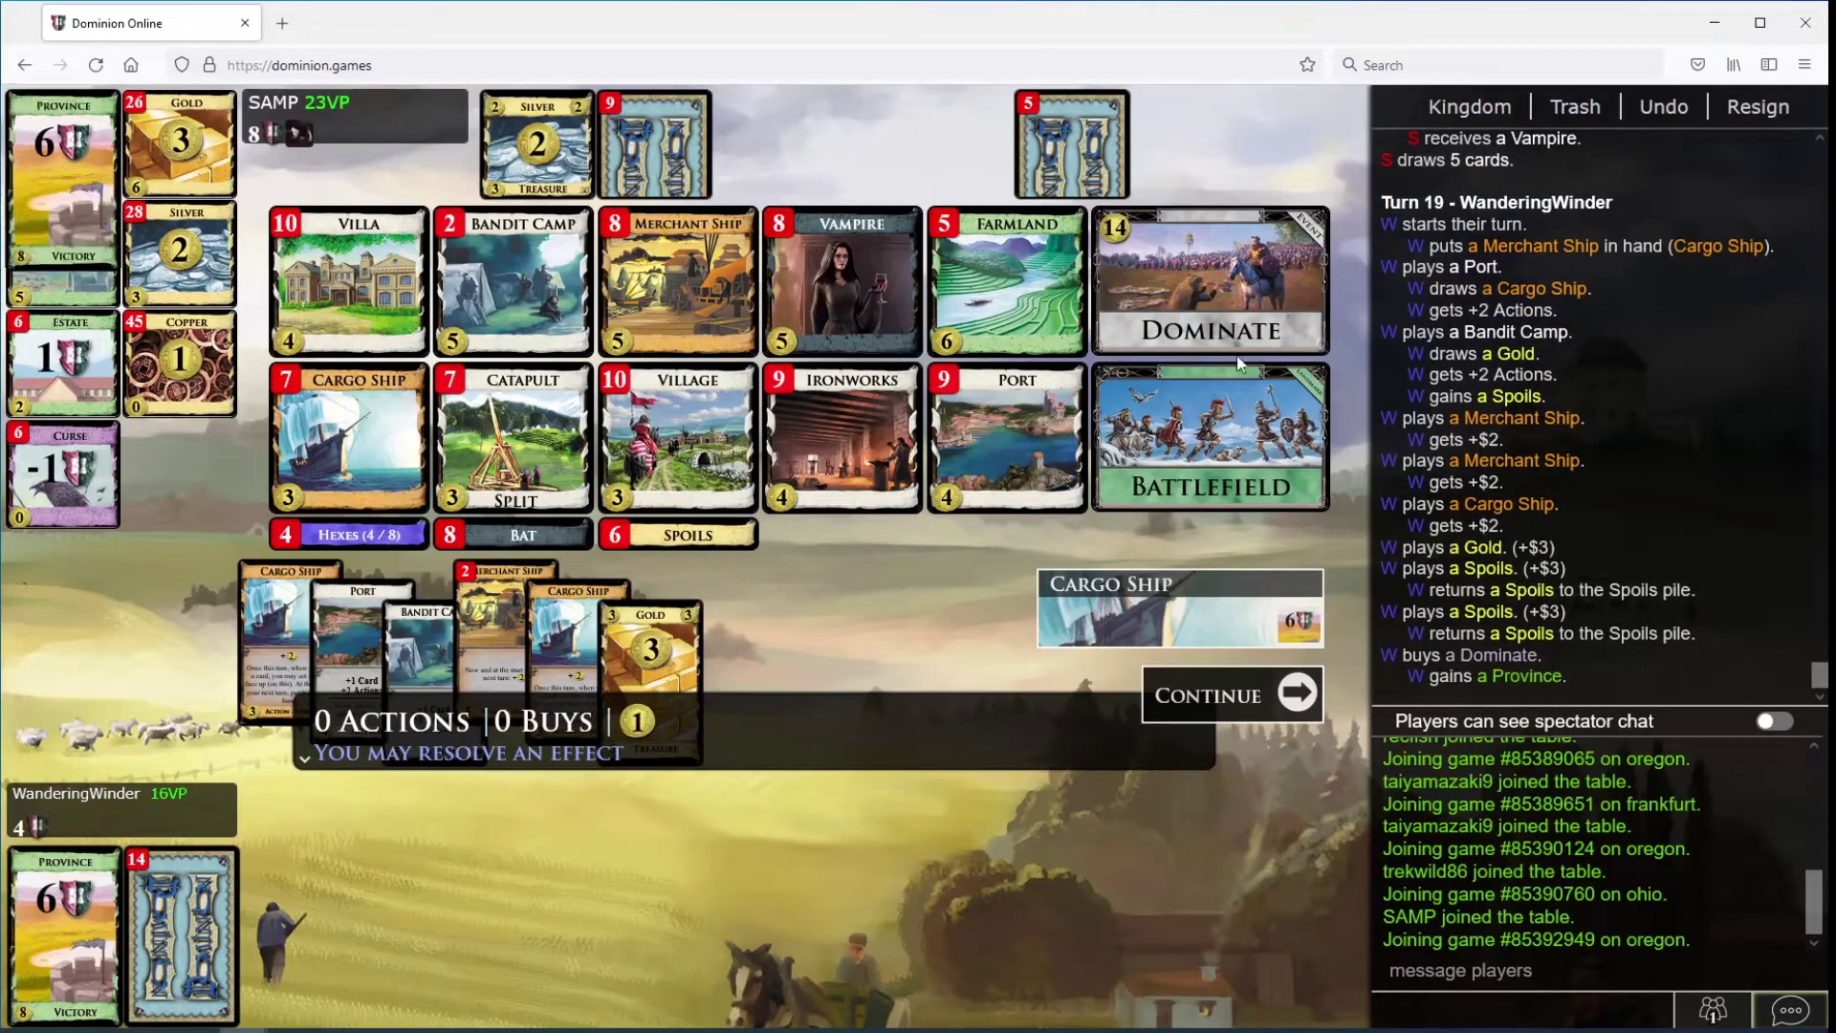
pyautogui.click(1097, 617)
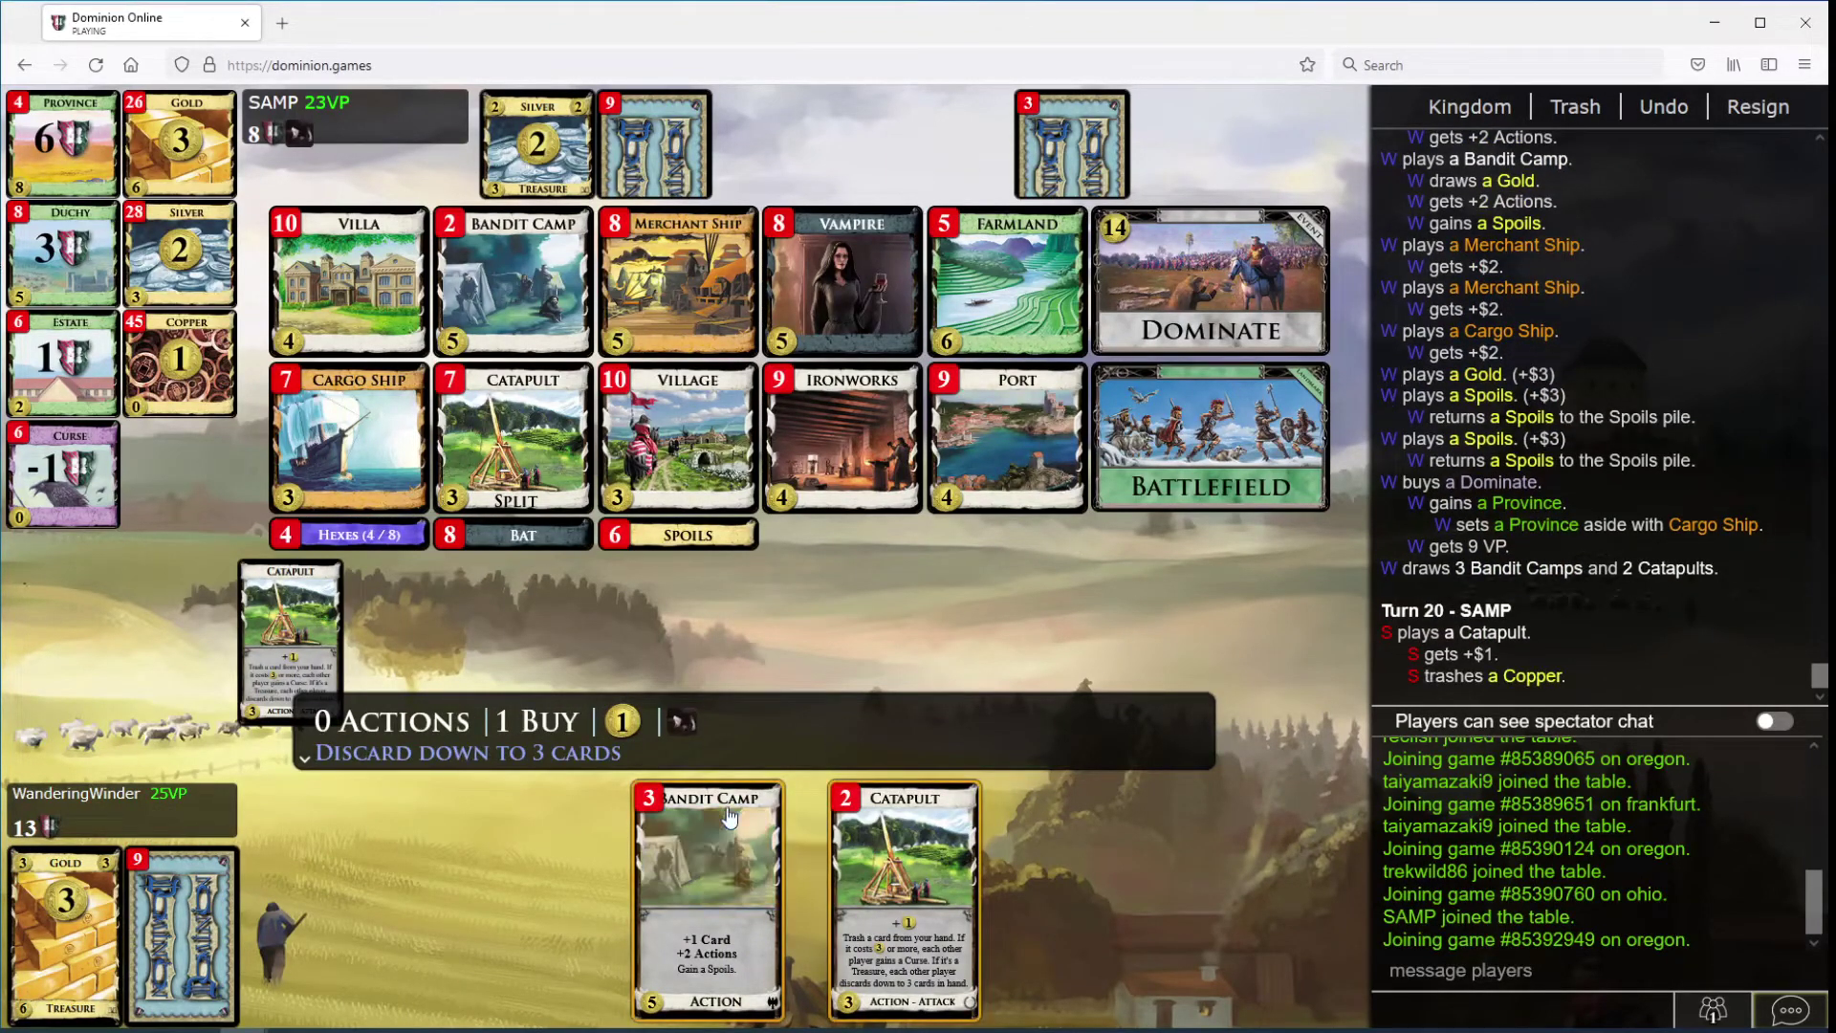
# Step: Discard Bandit Camp and Catapult to the opponent's Catapult attack
pyautogui.click(708, 862)
pyautogui.click(900, 804)
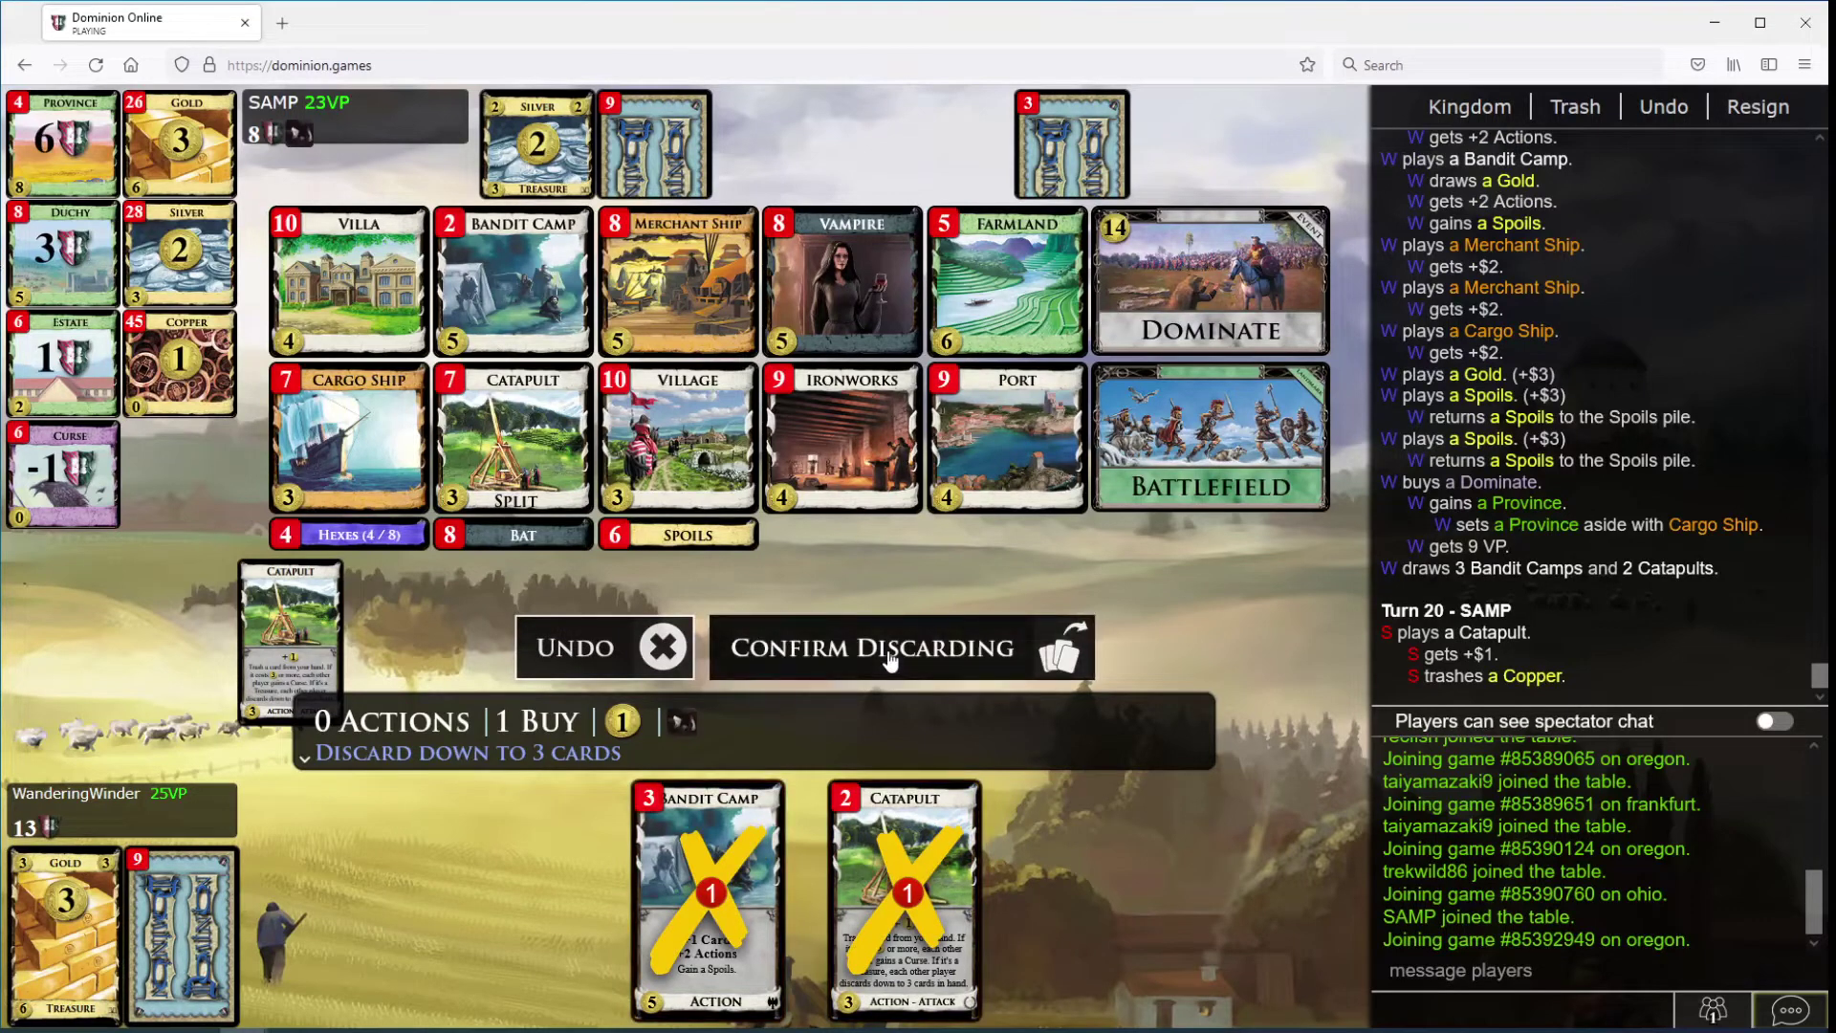
pyautogui.click(815, 661)
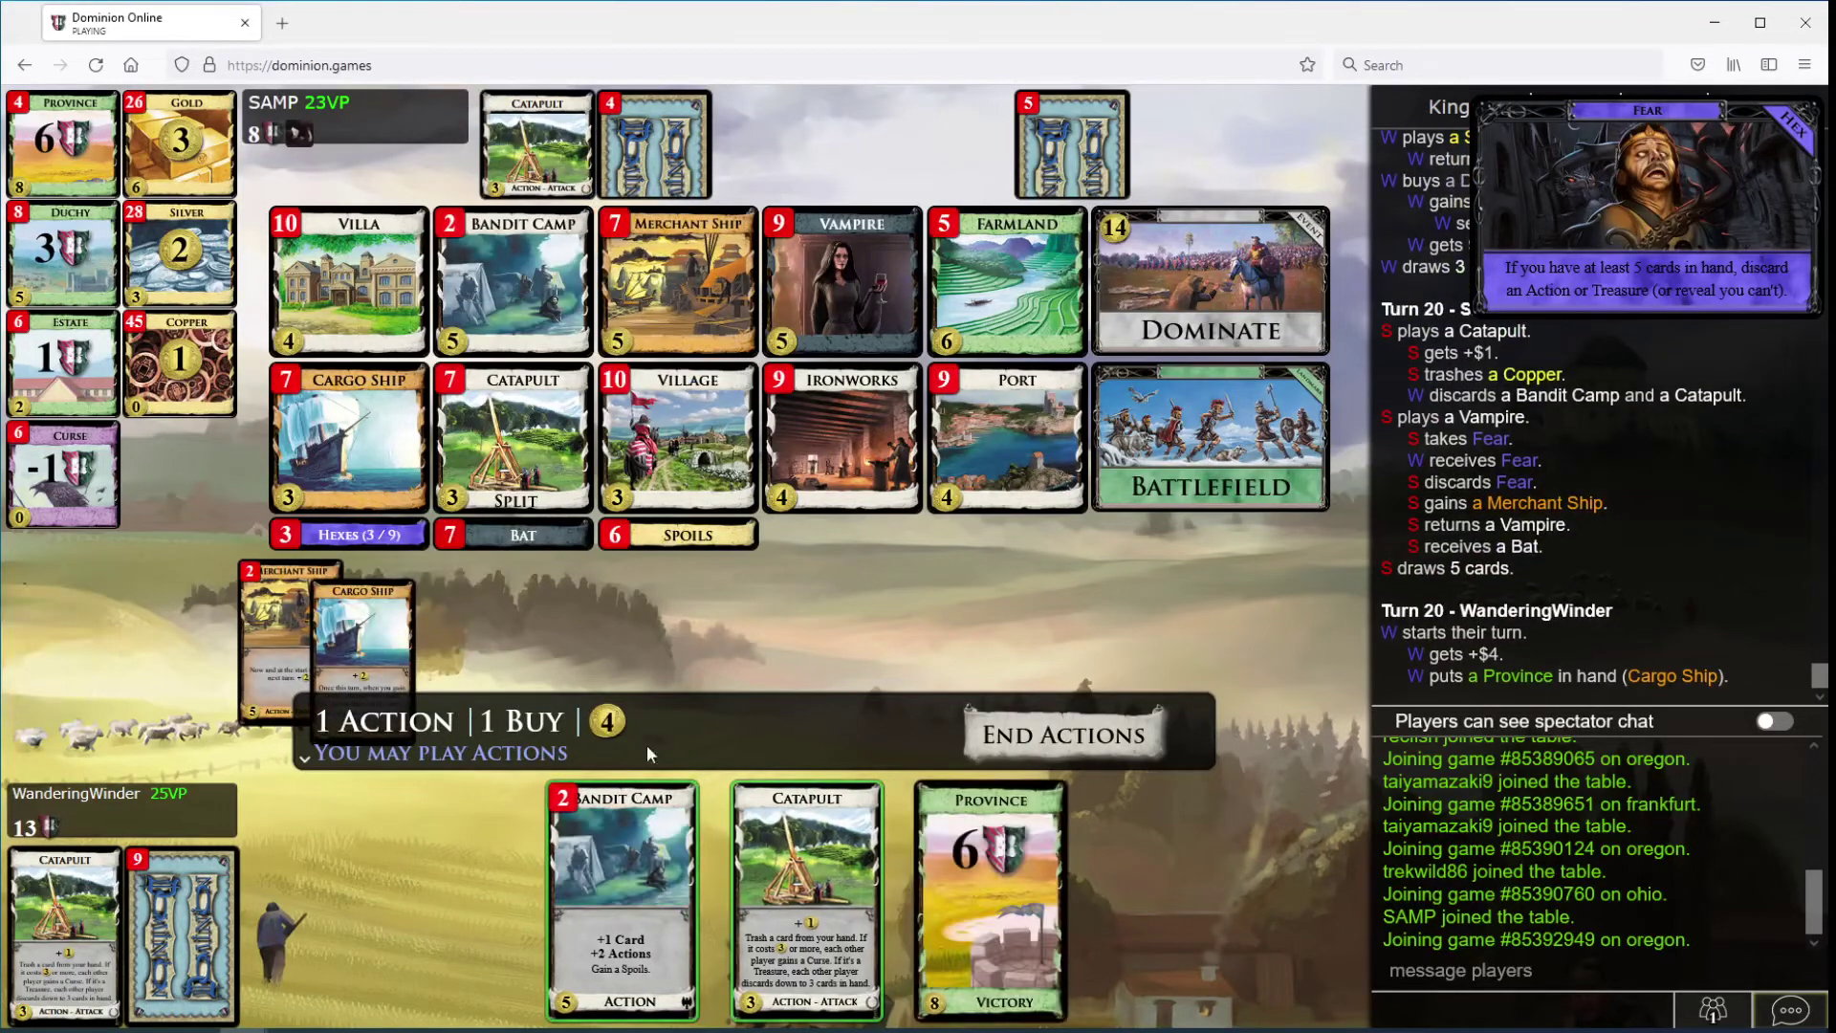
# Step: Play three Bandit Camps, Catapult trashing a Silver to curse SAMP, and Gold, then buy a Province
pyautogui.click(645, 811)
pyautogui.click(560, 818)
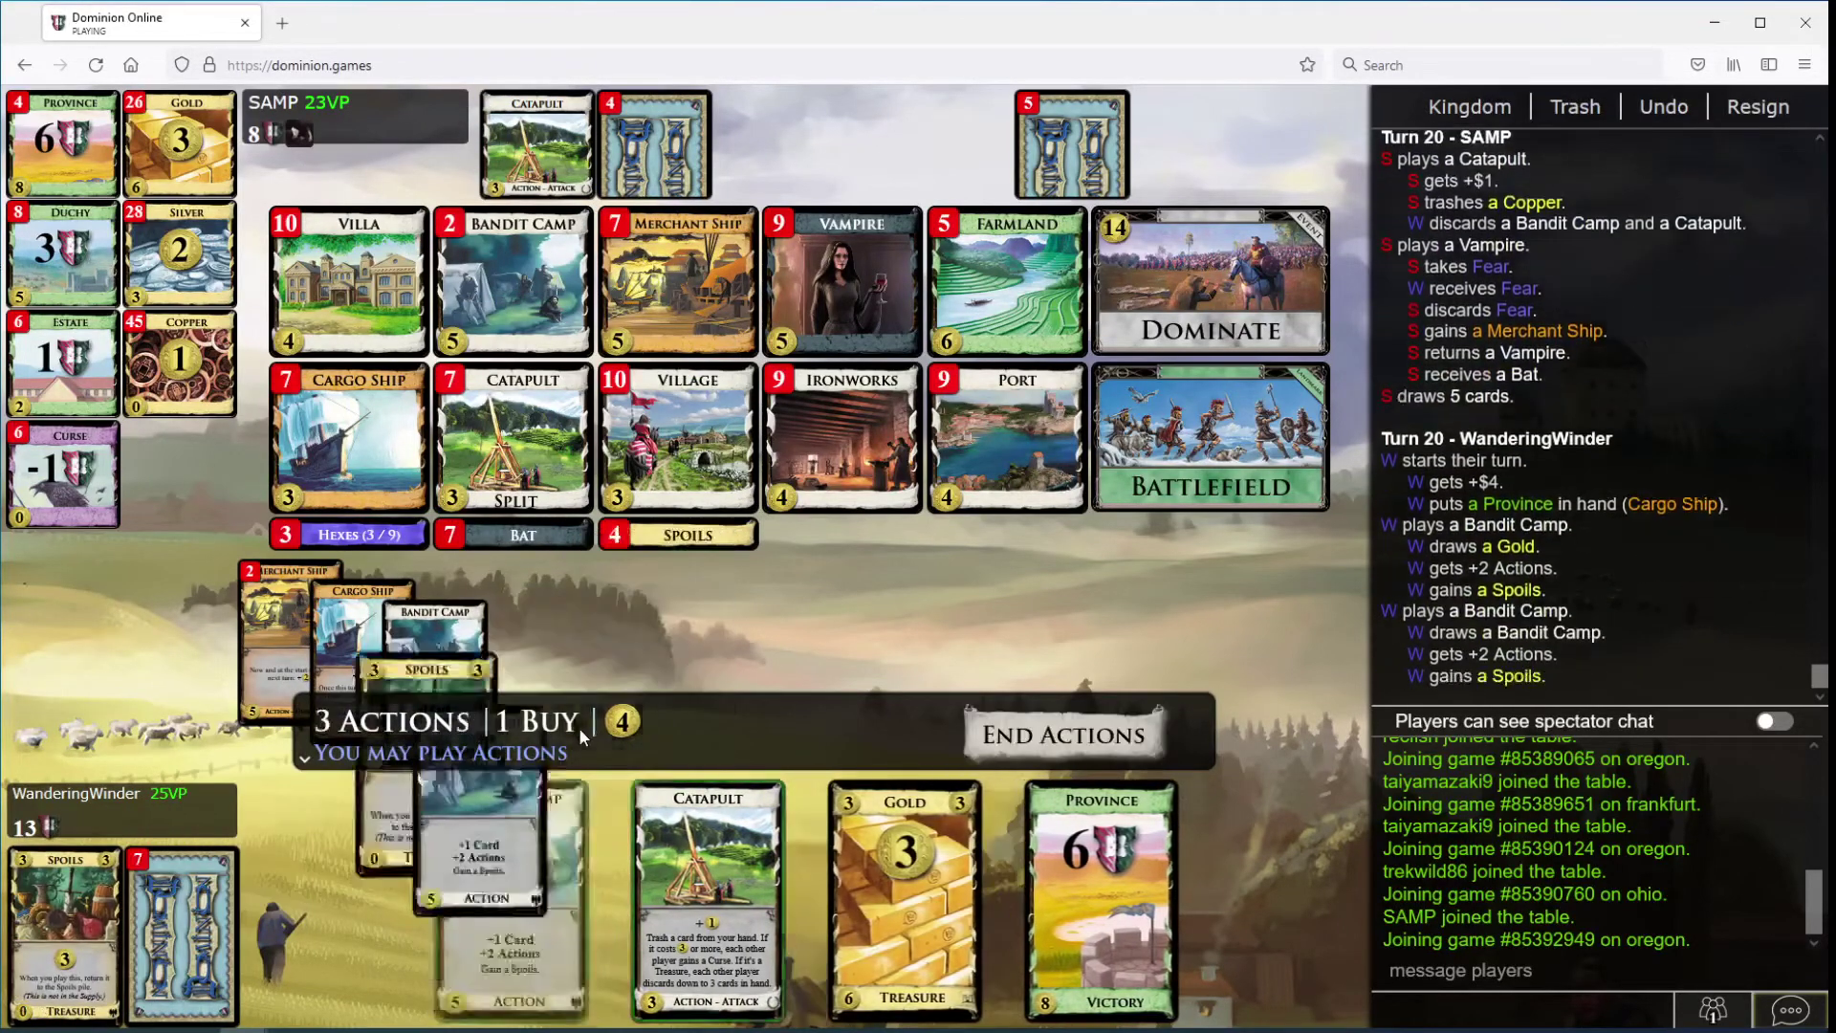
pyautogui.click(559, 818)
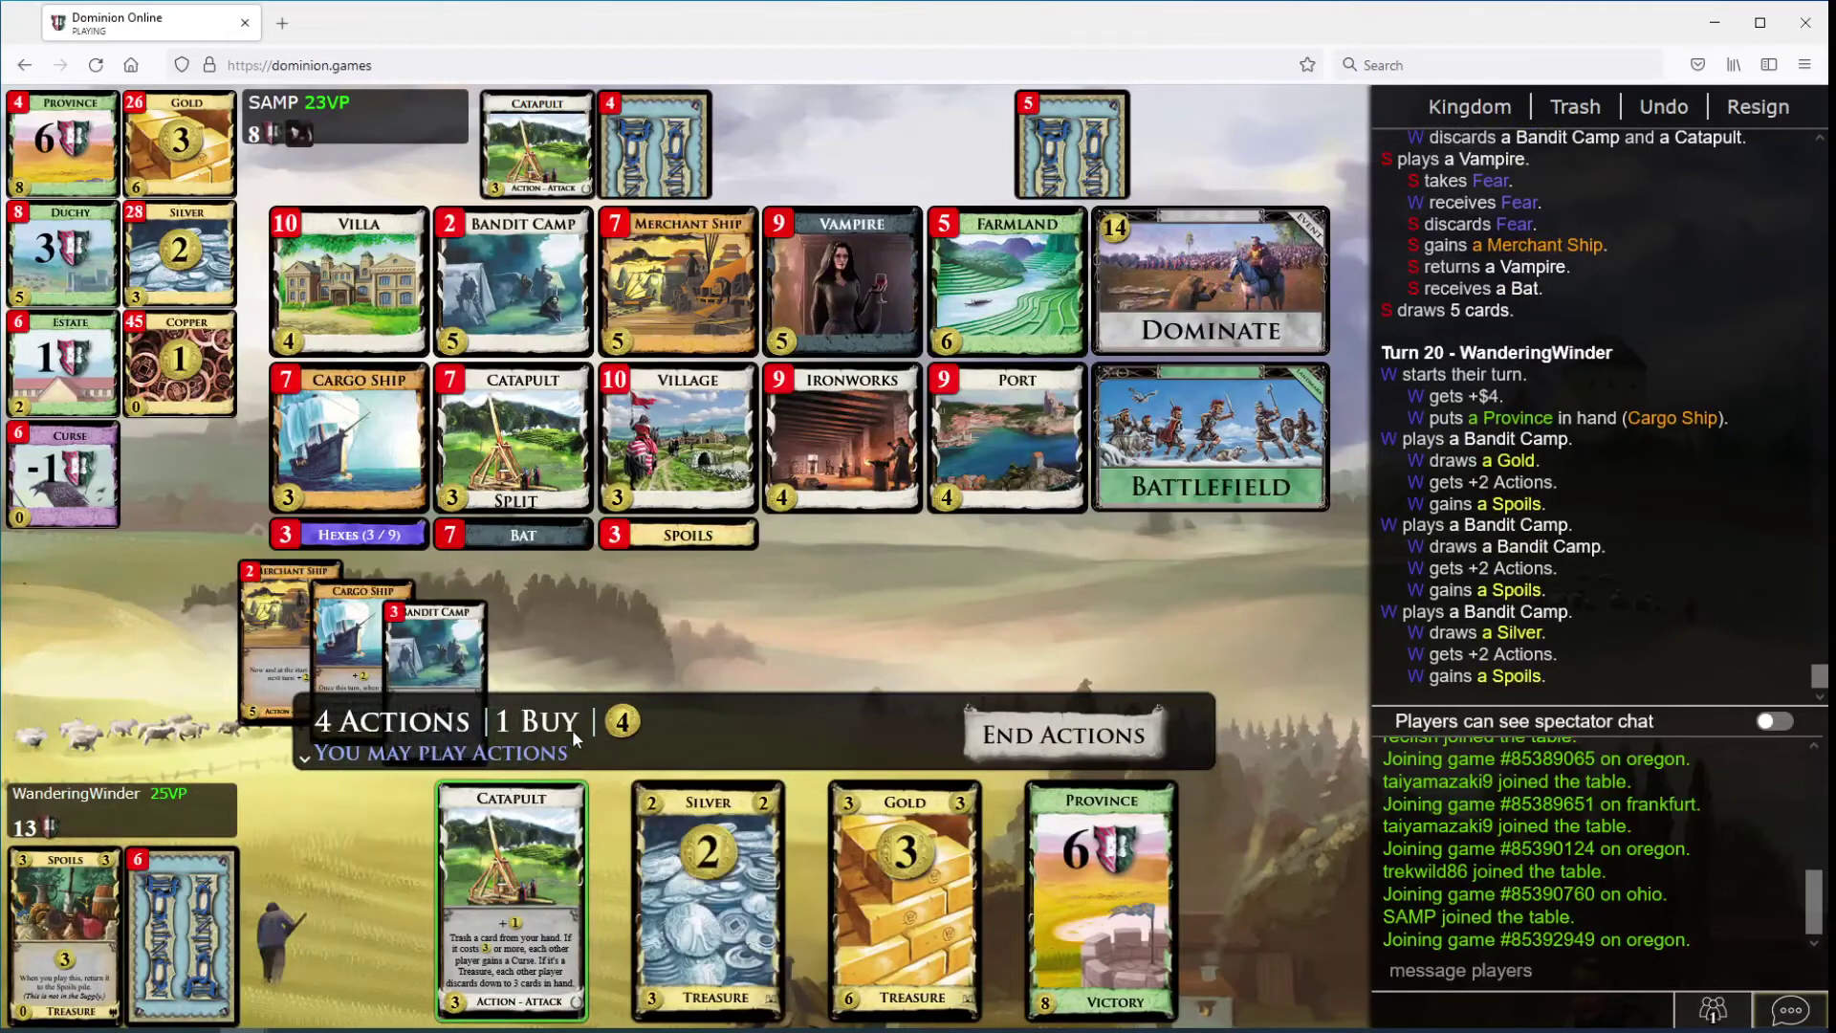
pyautogui.click(540, 840)
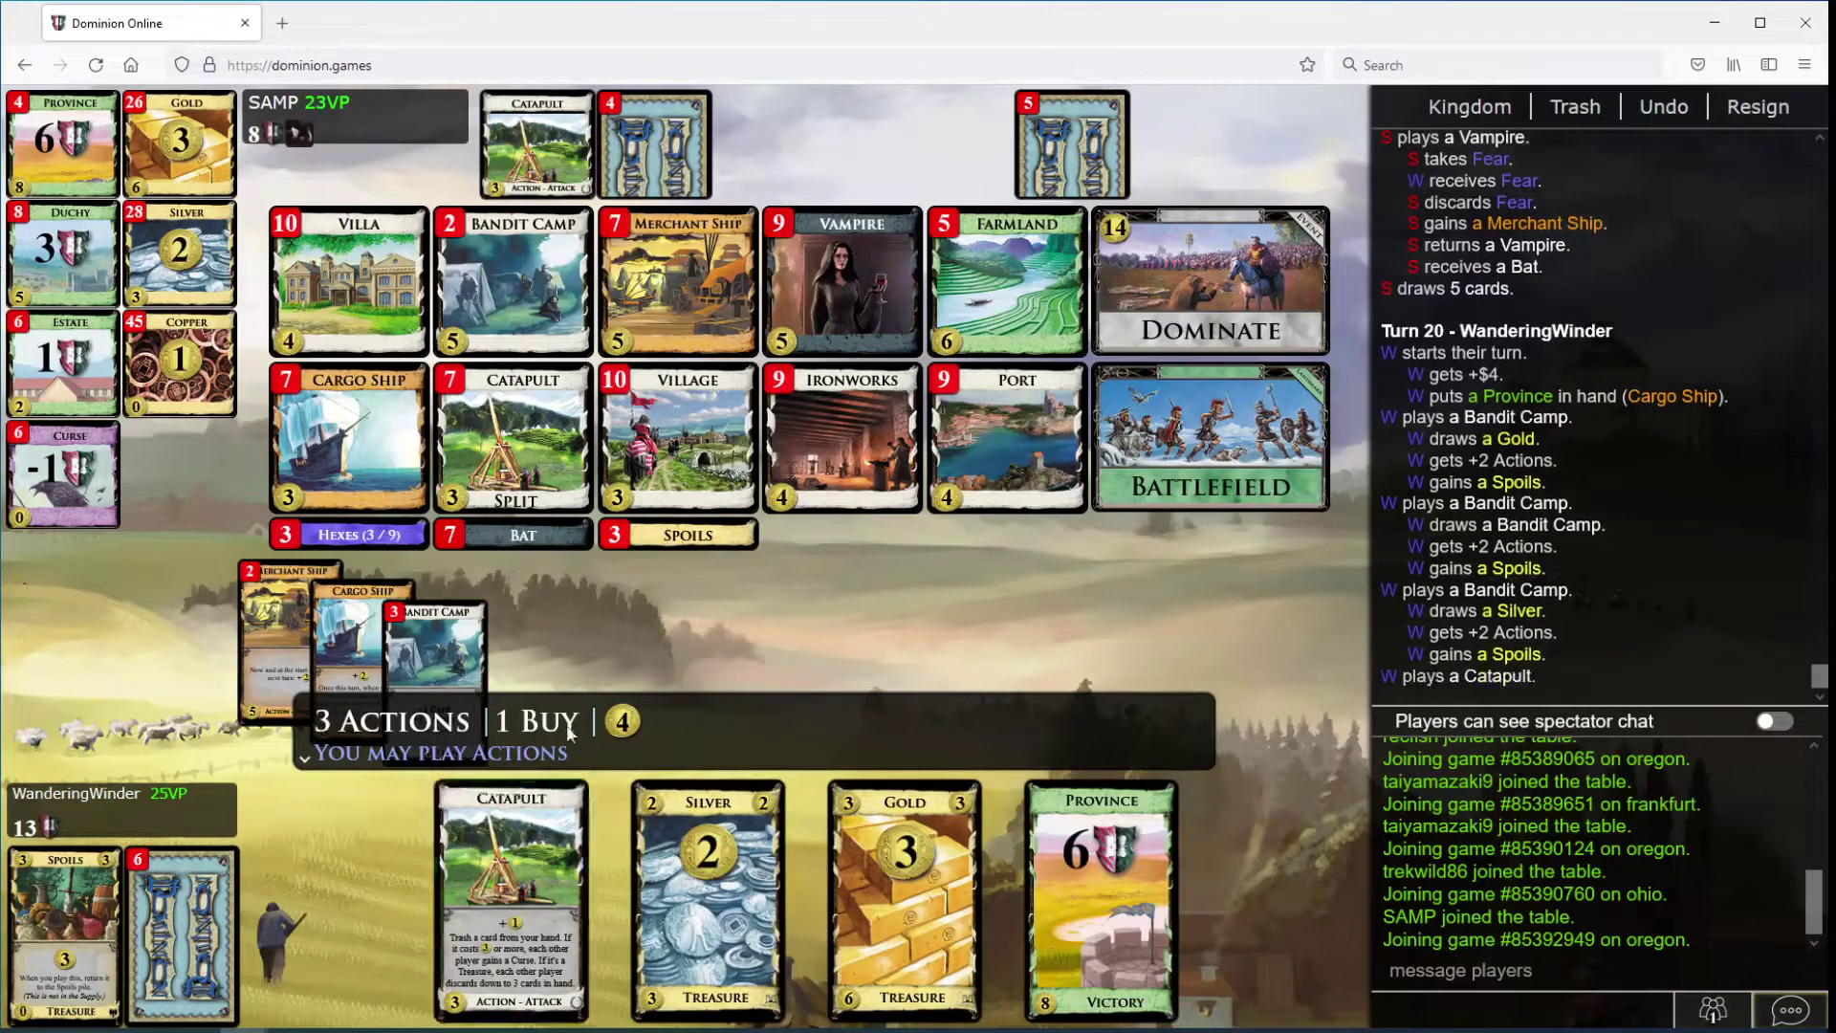
pyautogui.click(595, 805)
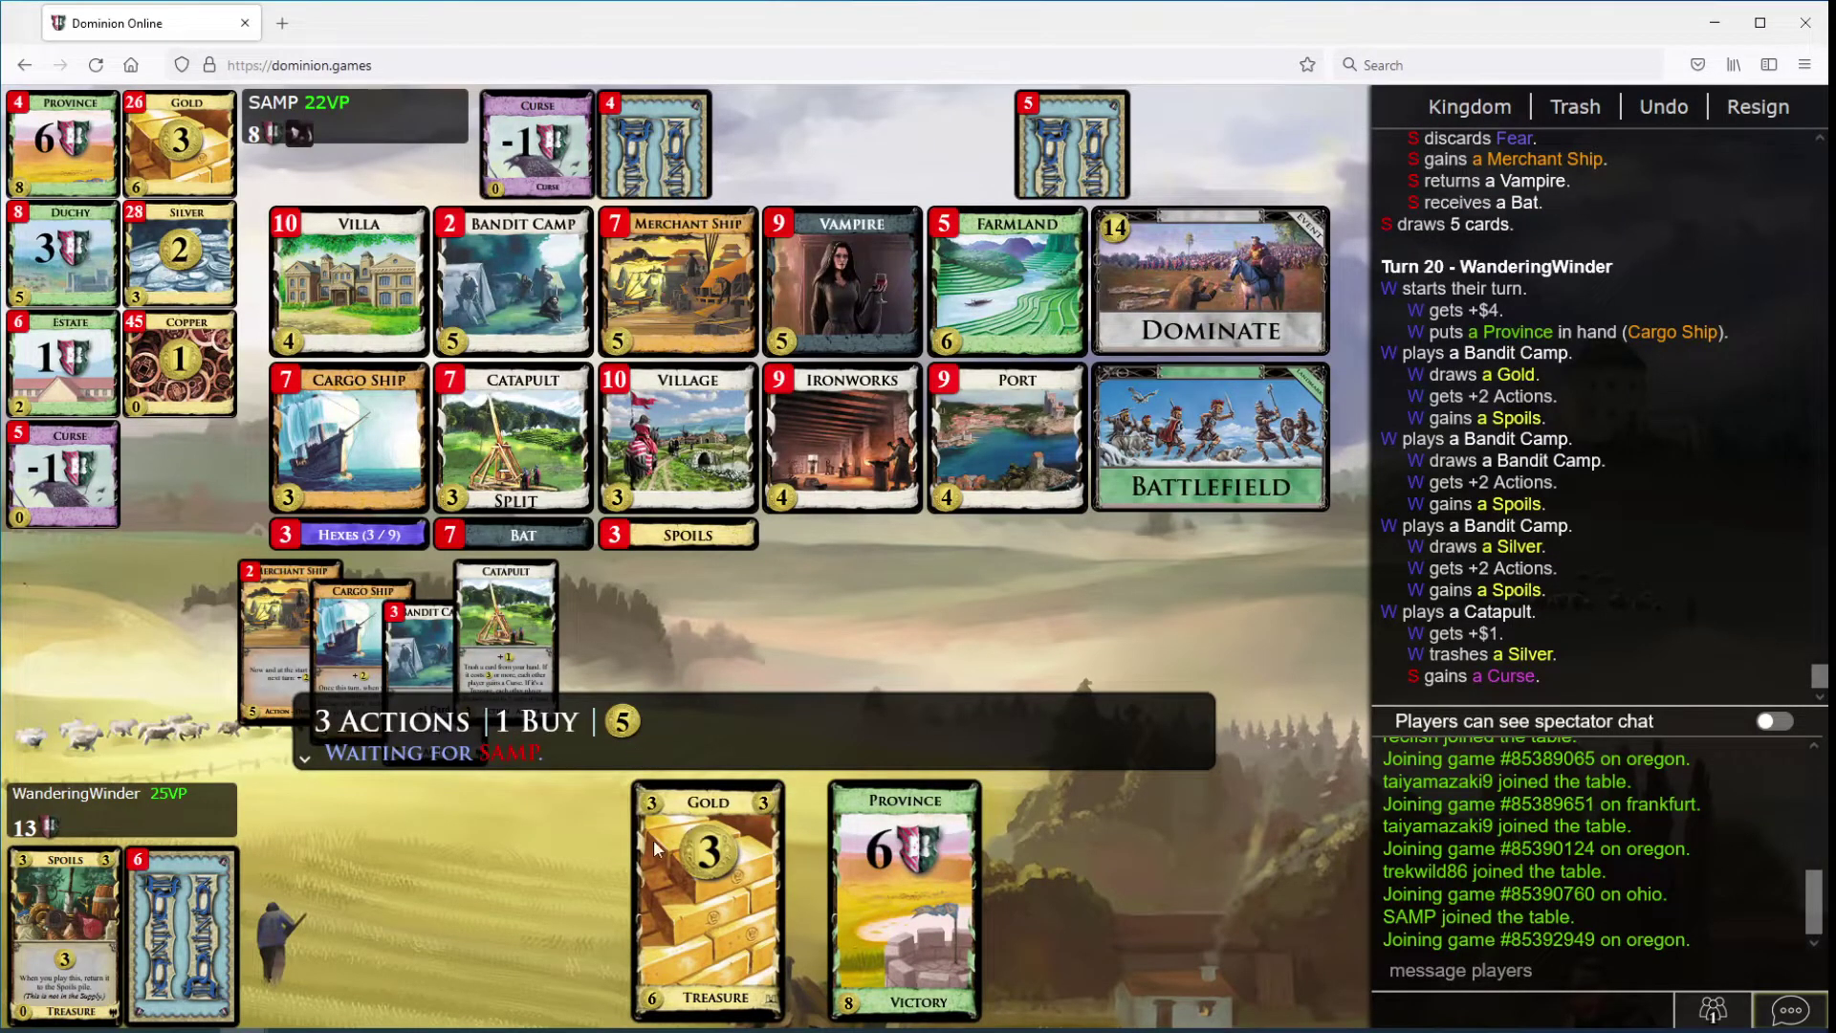
pyautogui.click(696, 882)
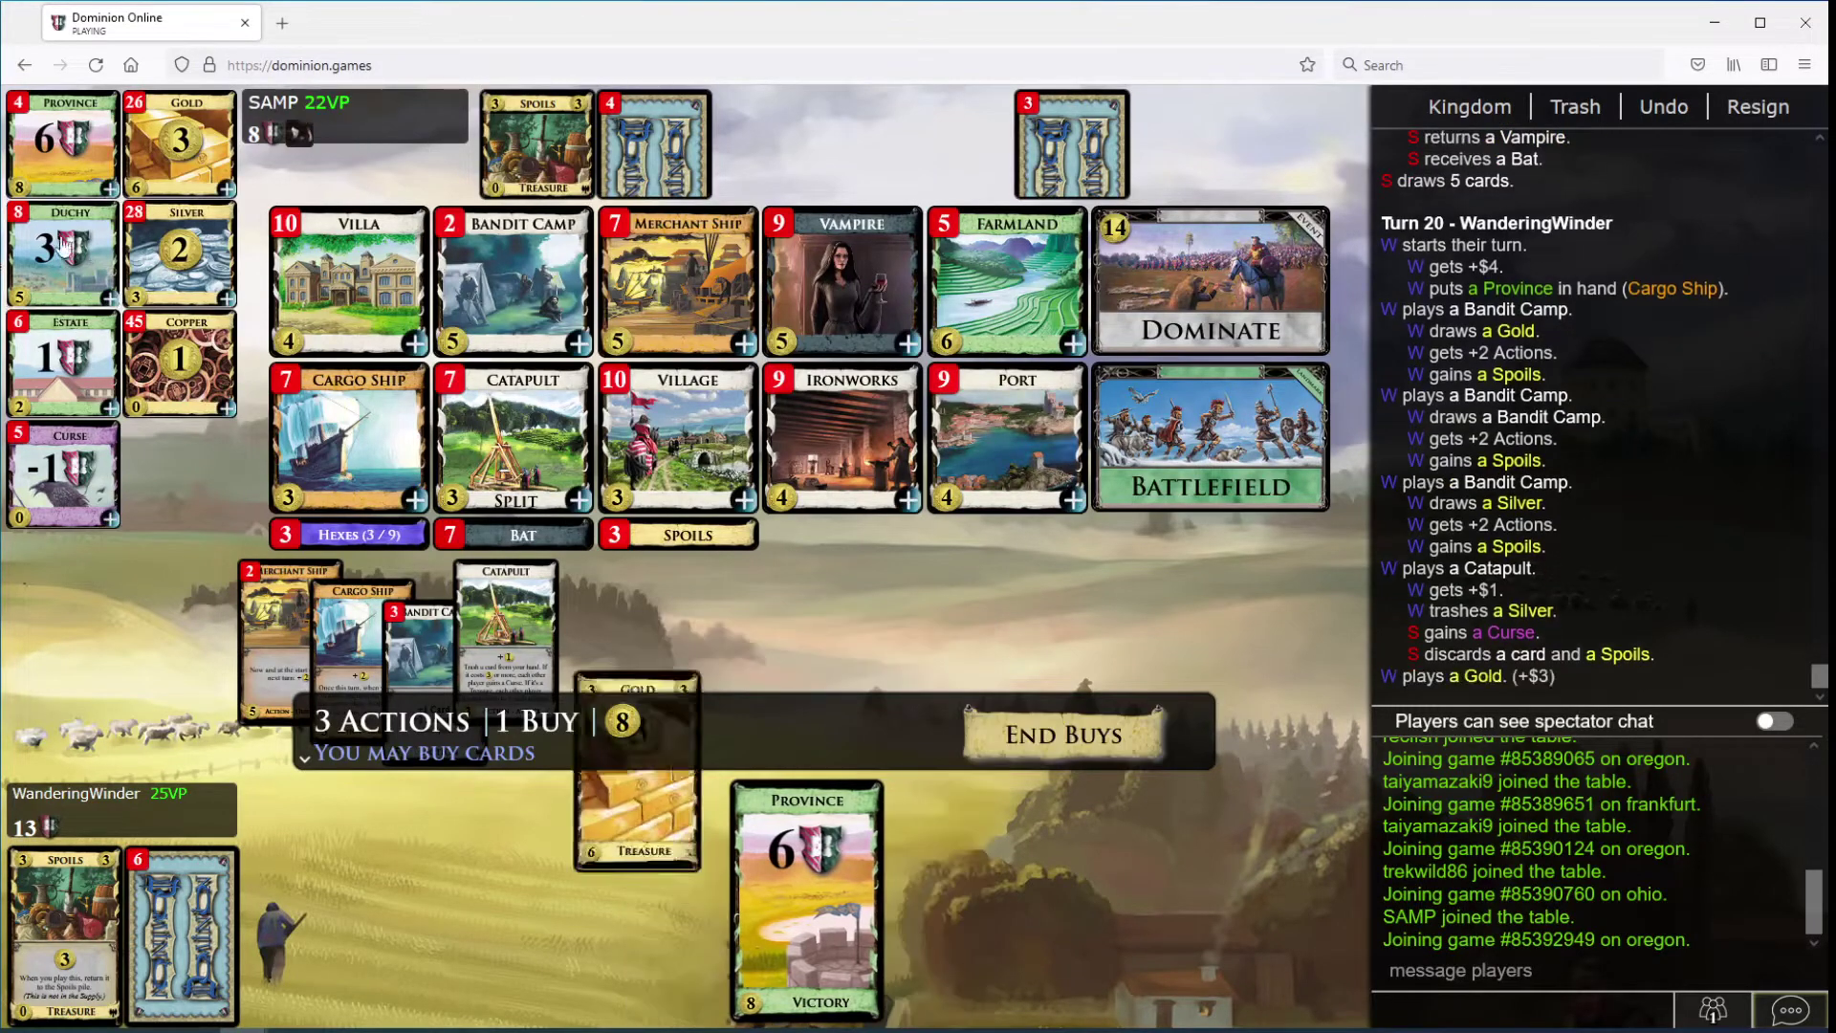
pyautogui.click(62, 144)
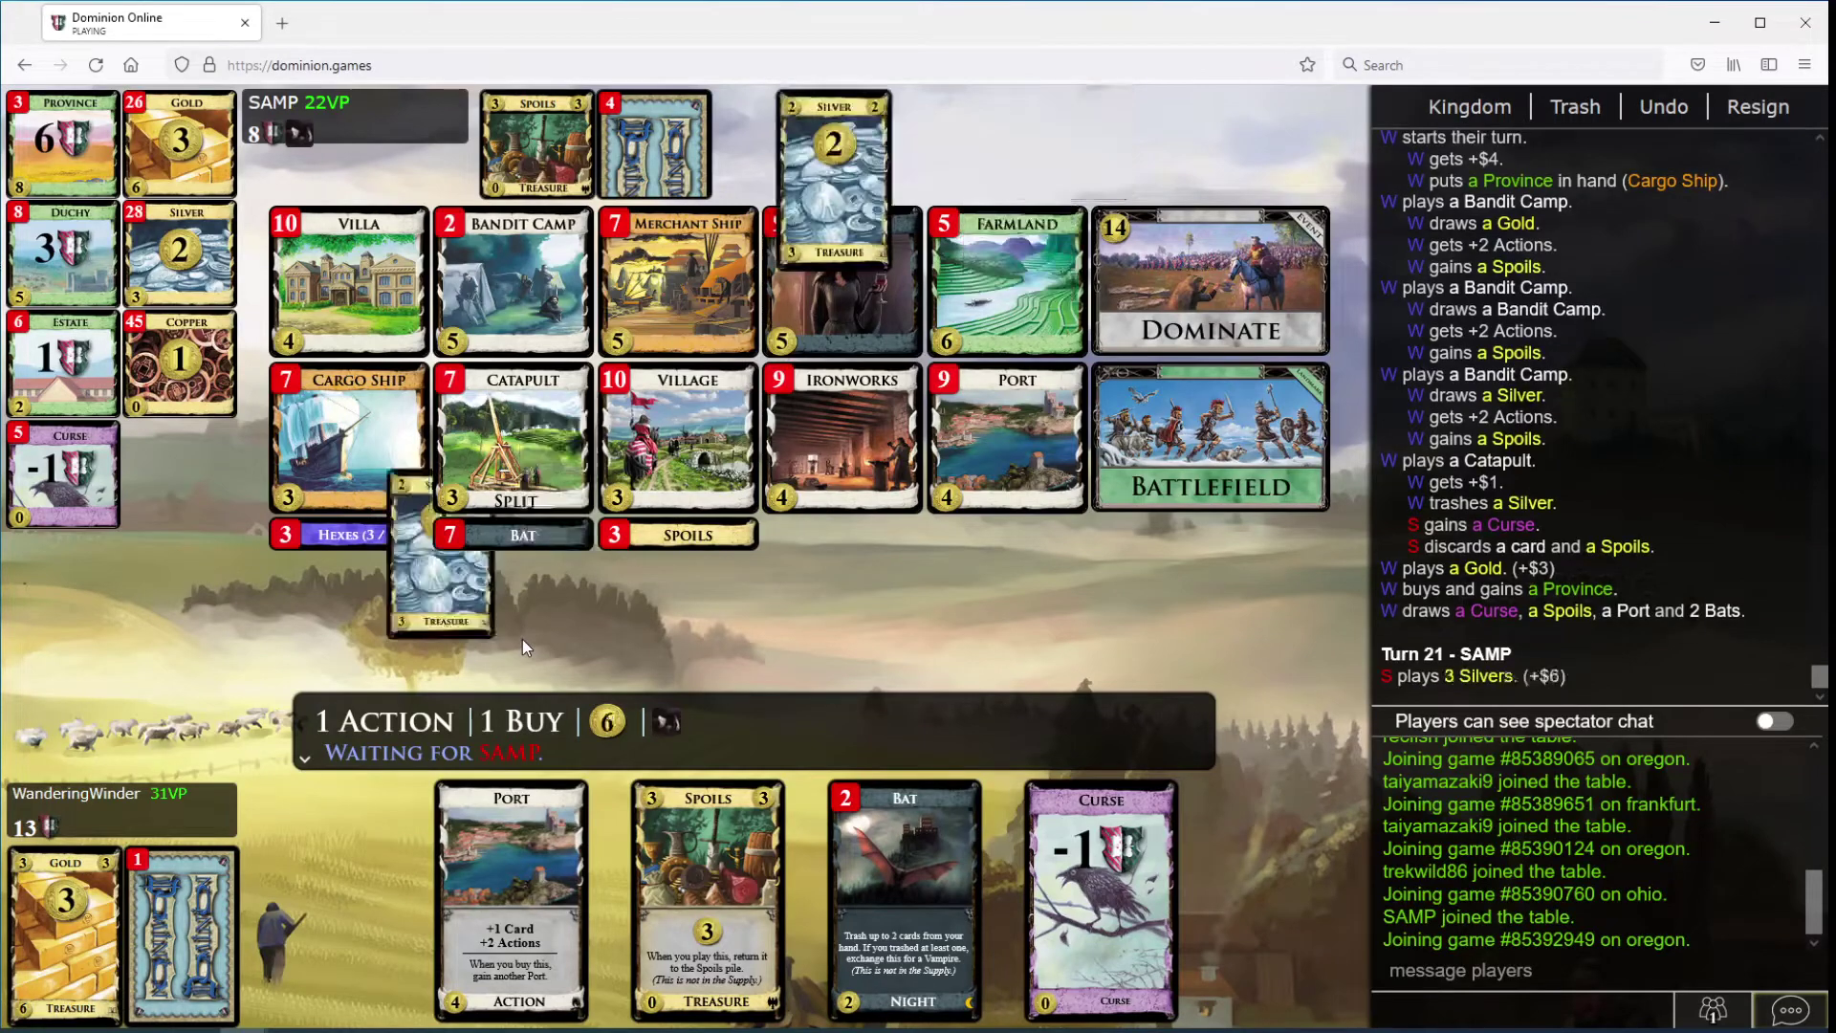
# Step: Play Port, Cargo Ship and a Spoils, then buy a Merchant Ship set aside on Cargo Ship
pyautogui.click(507, 879)
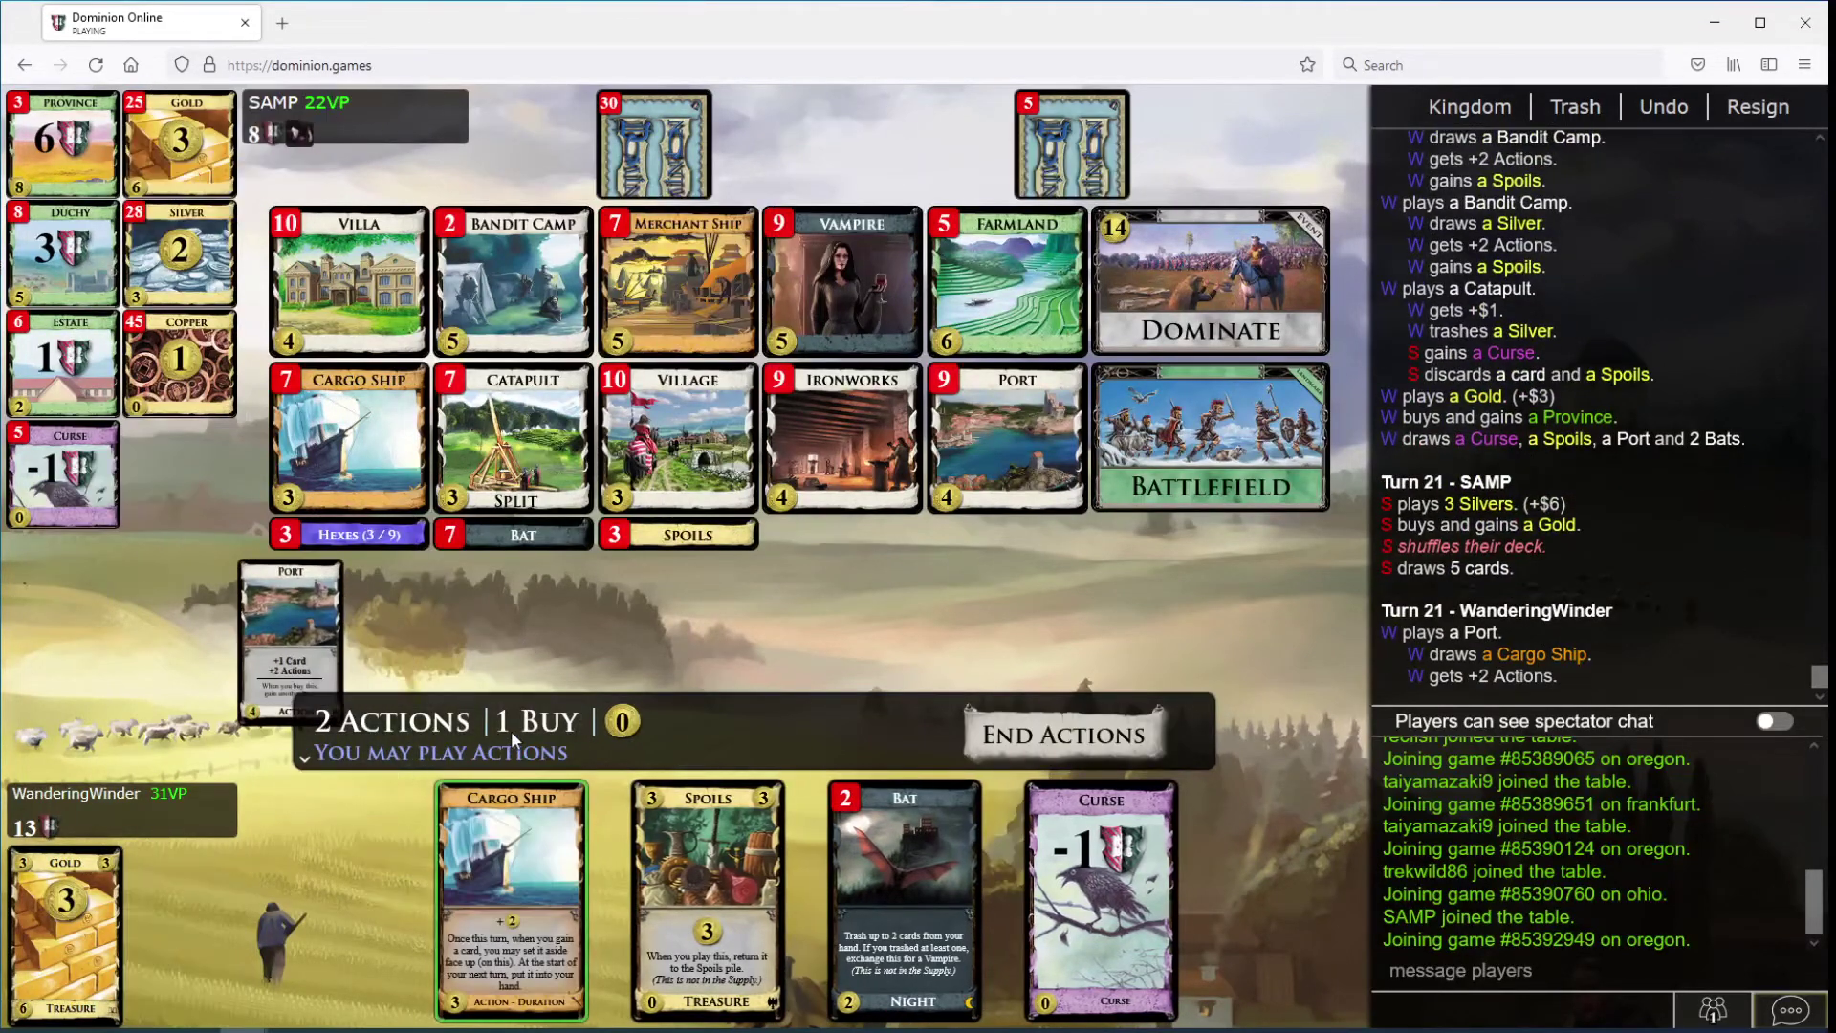
pyautogui.click(500, 829)
pyautogui.click(632, 855)
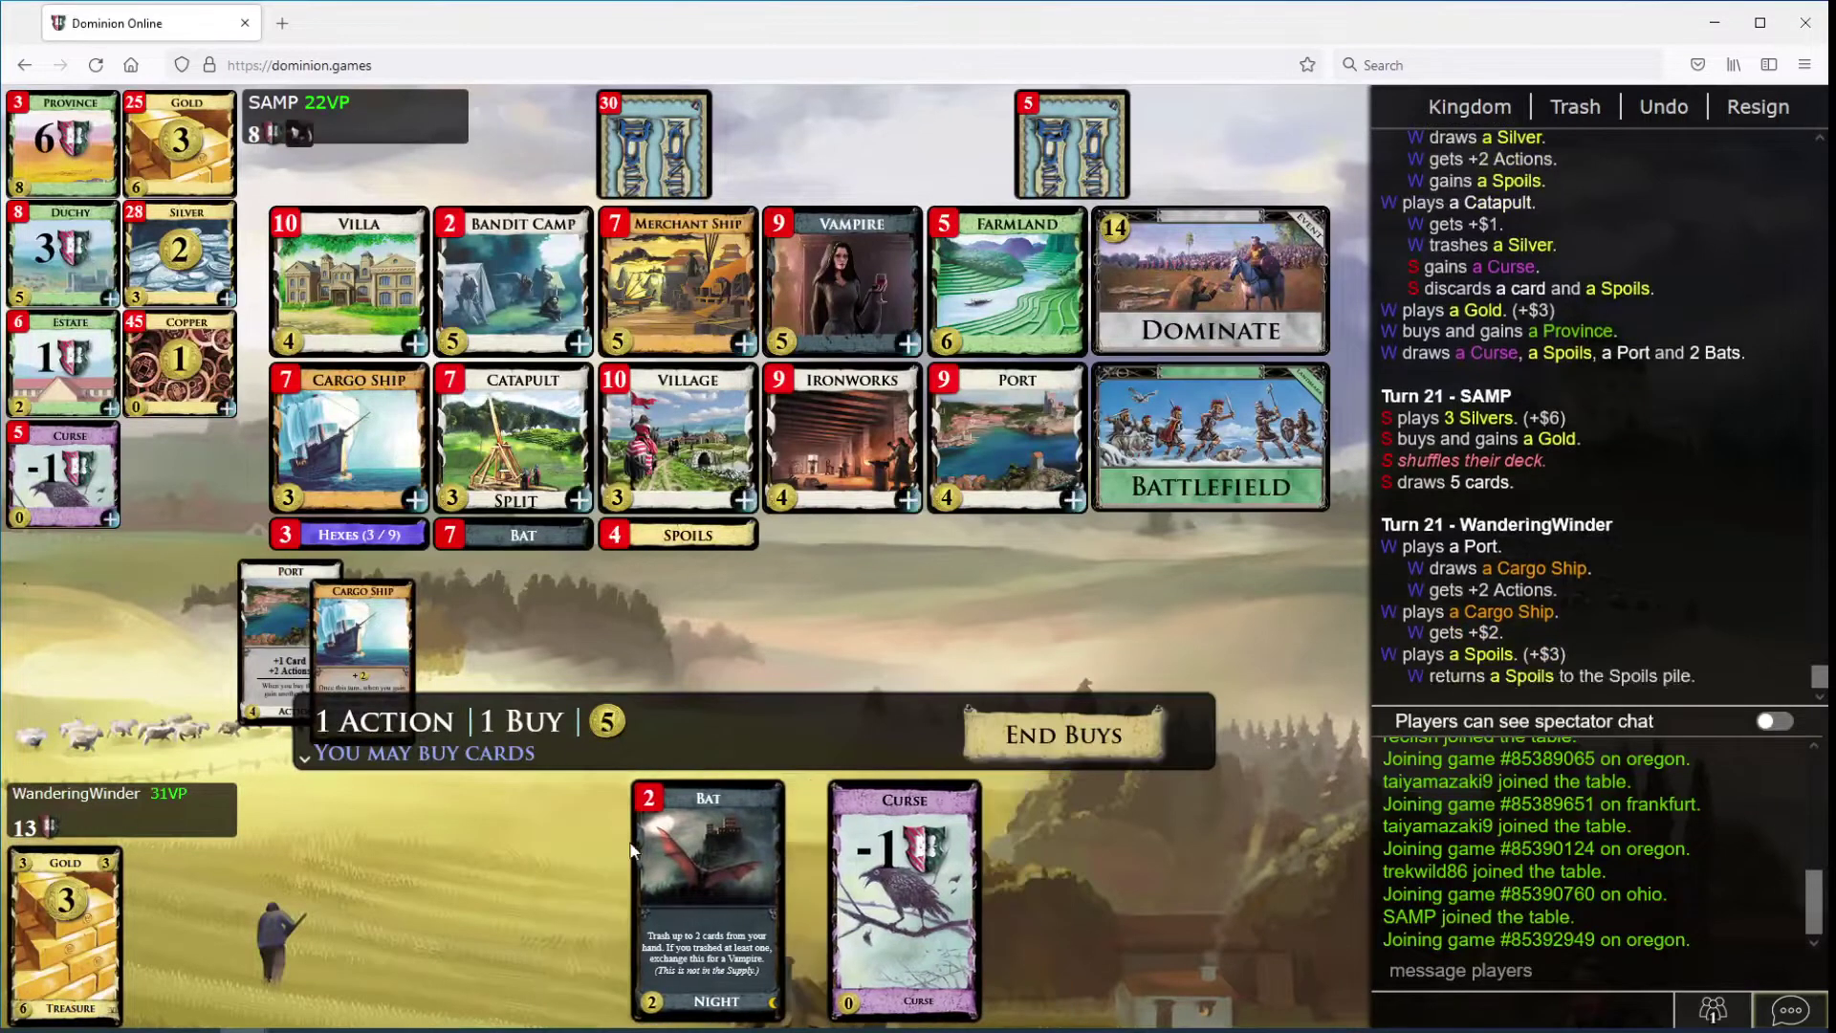
pyautogui.click(677, 287)
pyautogui.click(1062, 609)
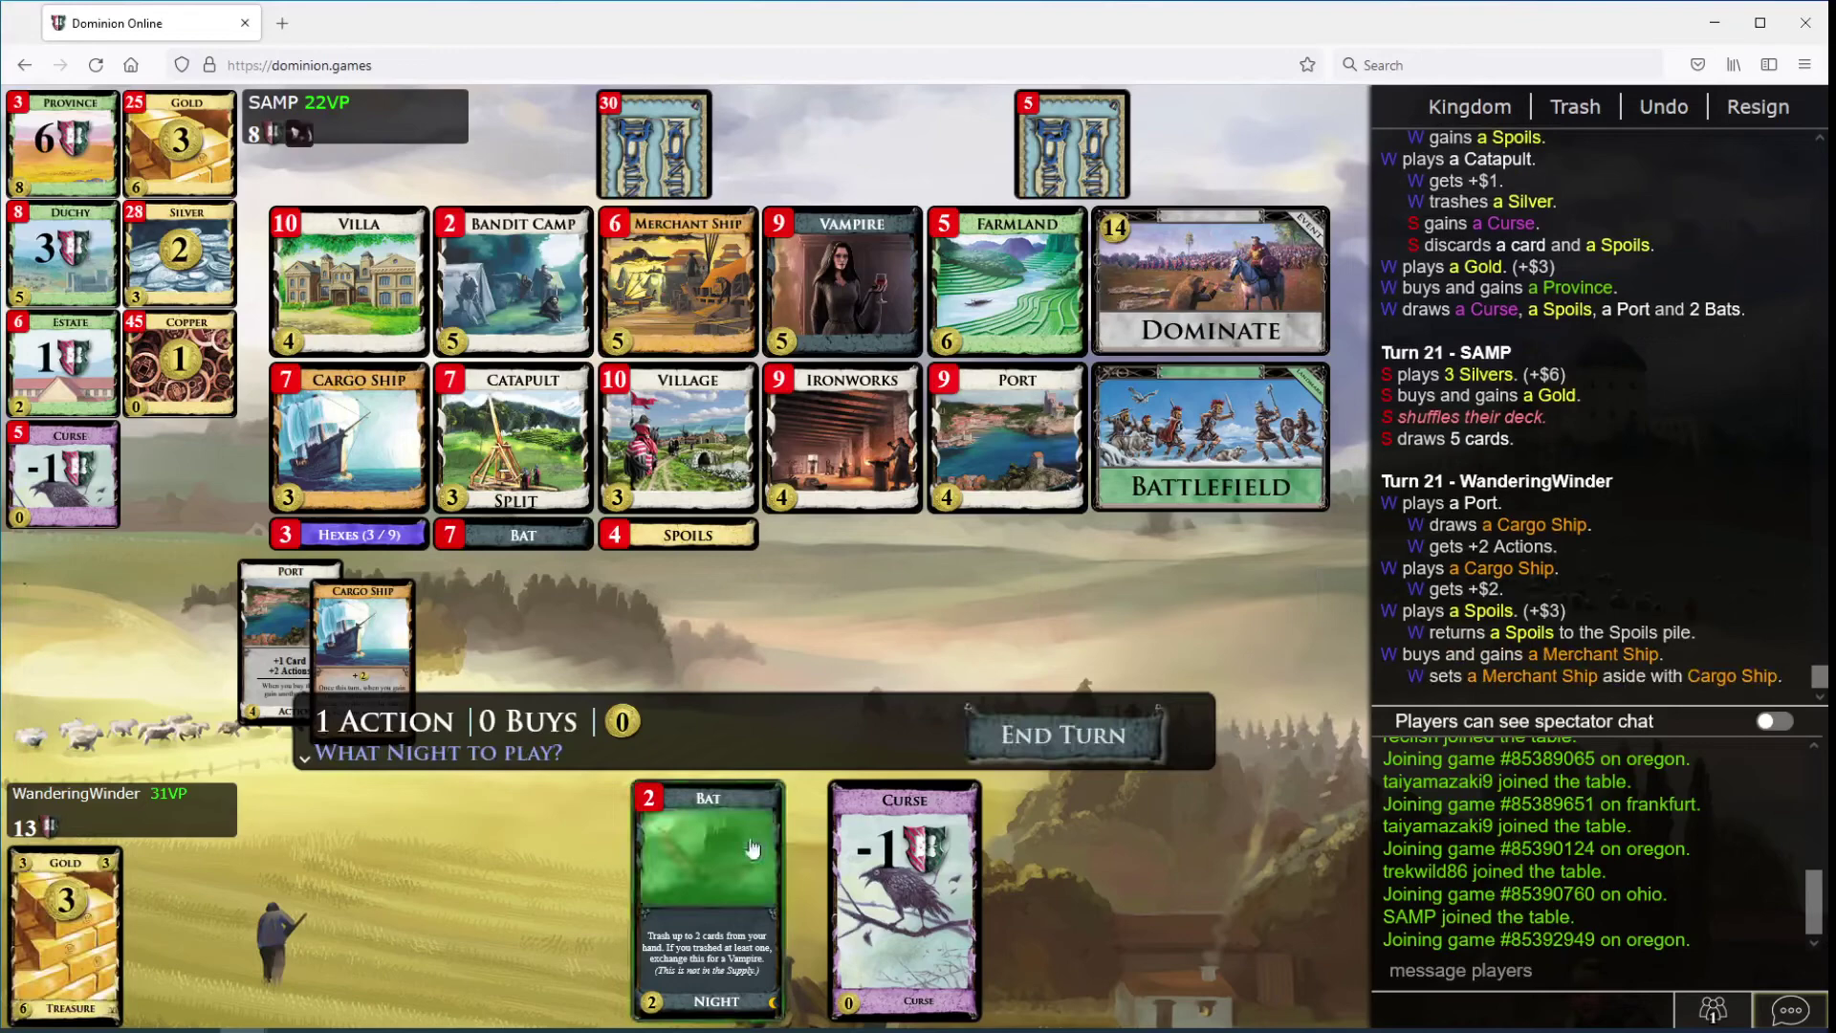
# Step: Play Bat and trash the Curse
pyautogui.click(707, 891)
pyautogui.click(891, 855)
pyautogui.click(939, 649)
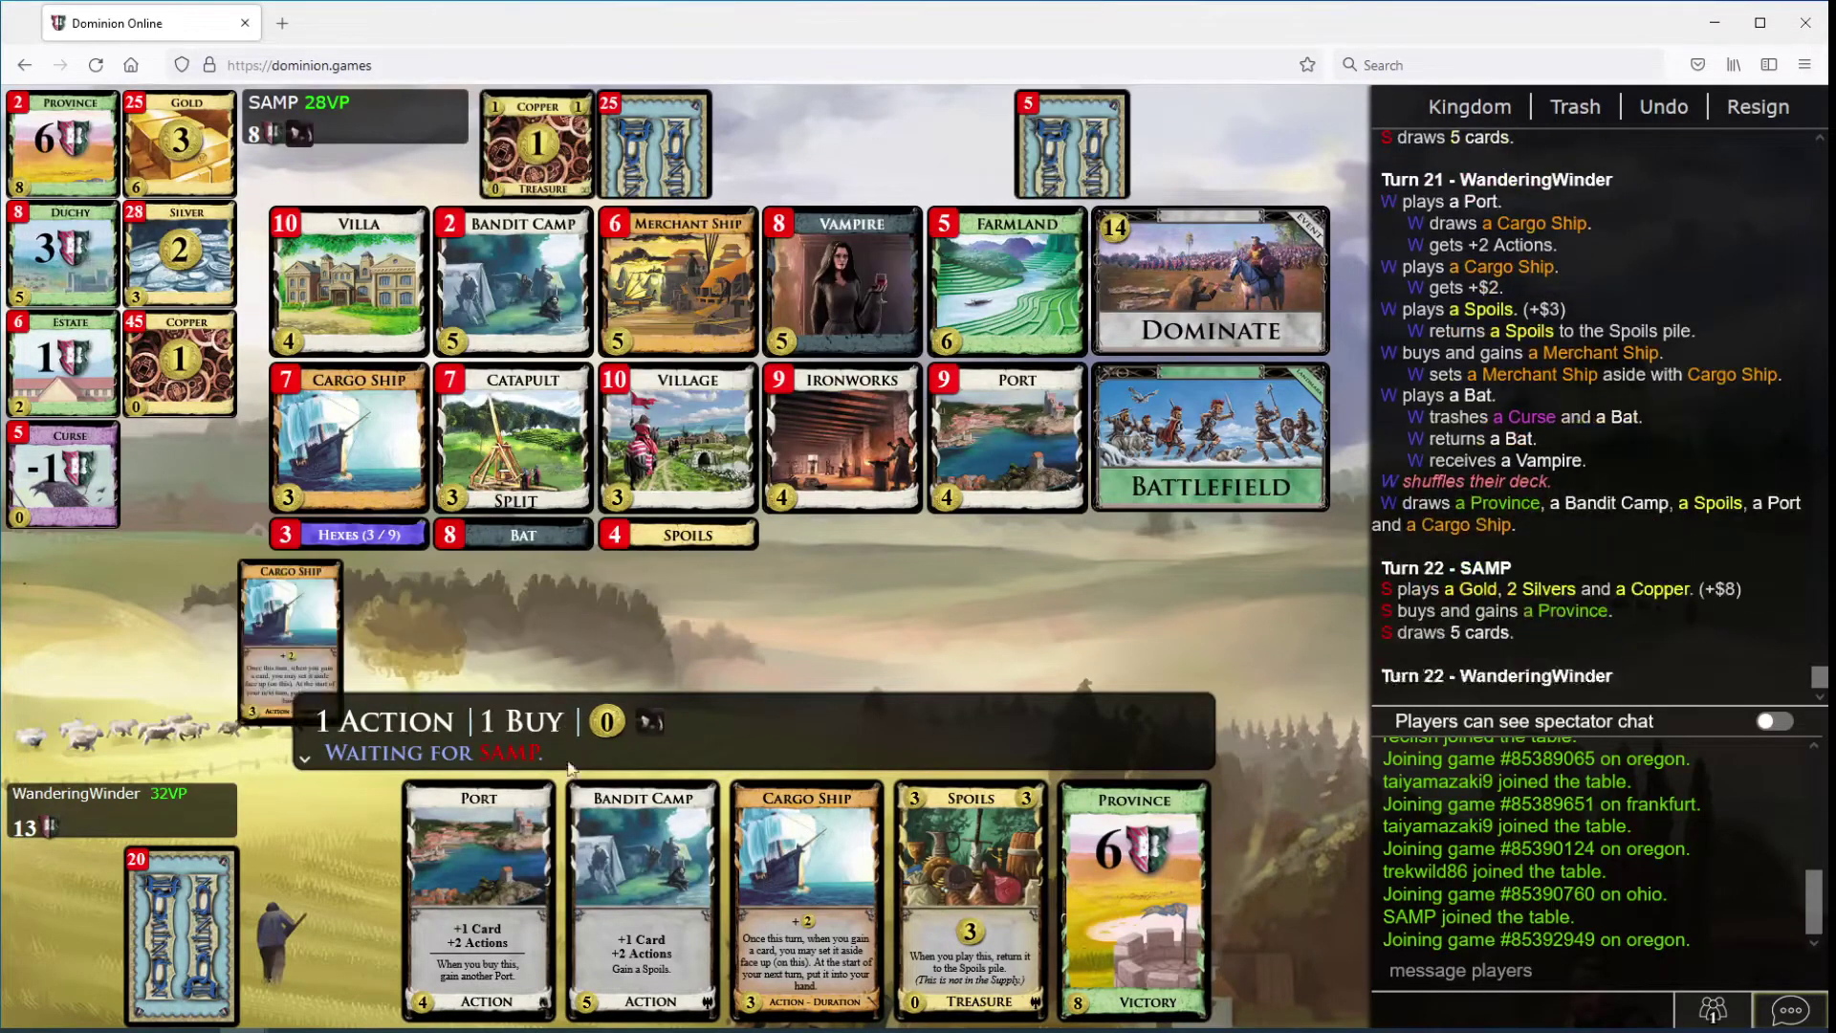
# Step: Play both Ports, Cargo Ship and Bandit Camp, setting the gained Spoils aside on Cargo Ship
pyautogui.click(490, 812)
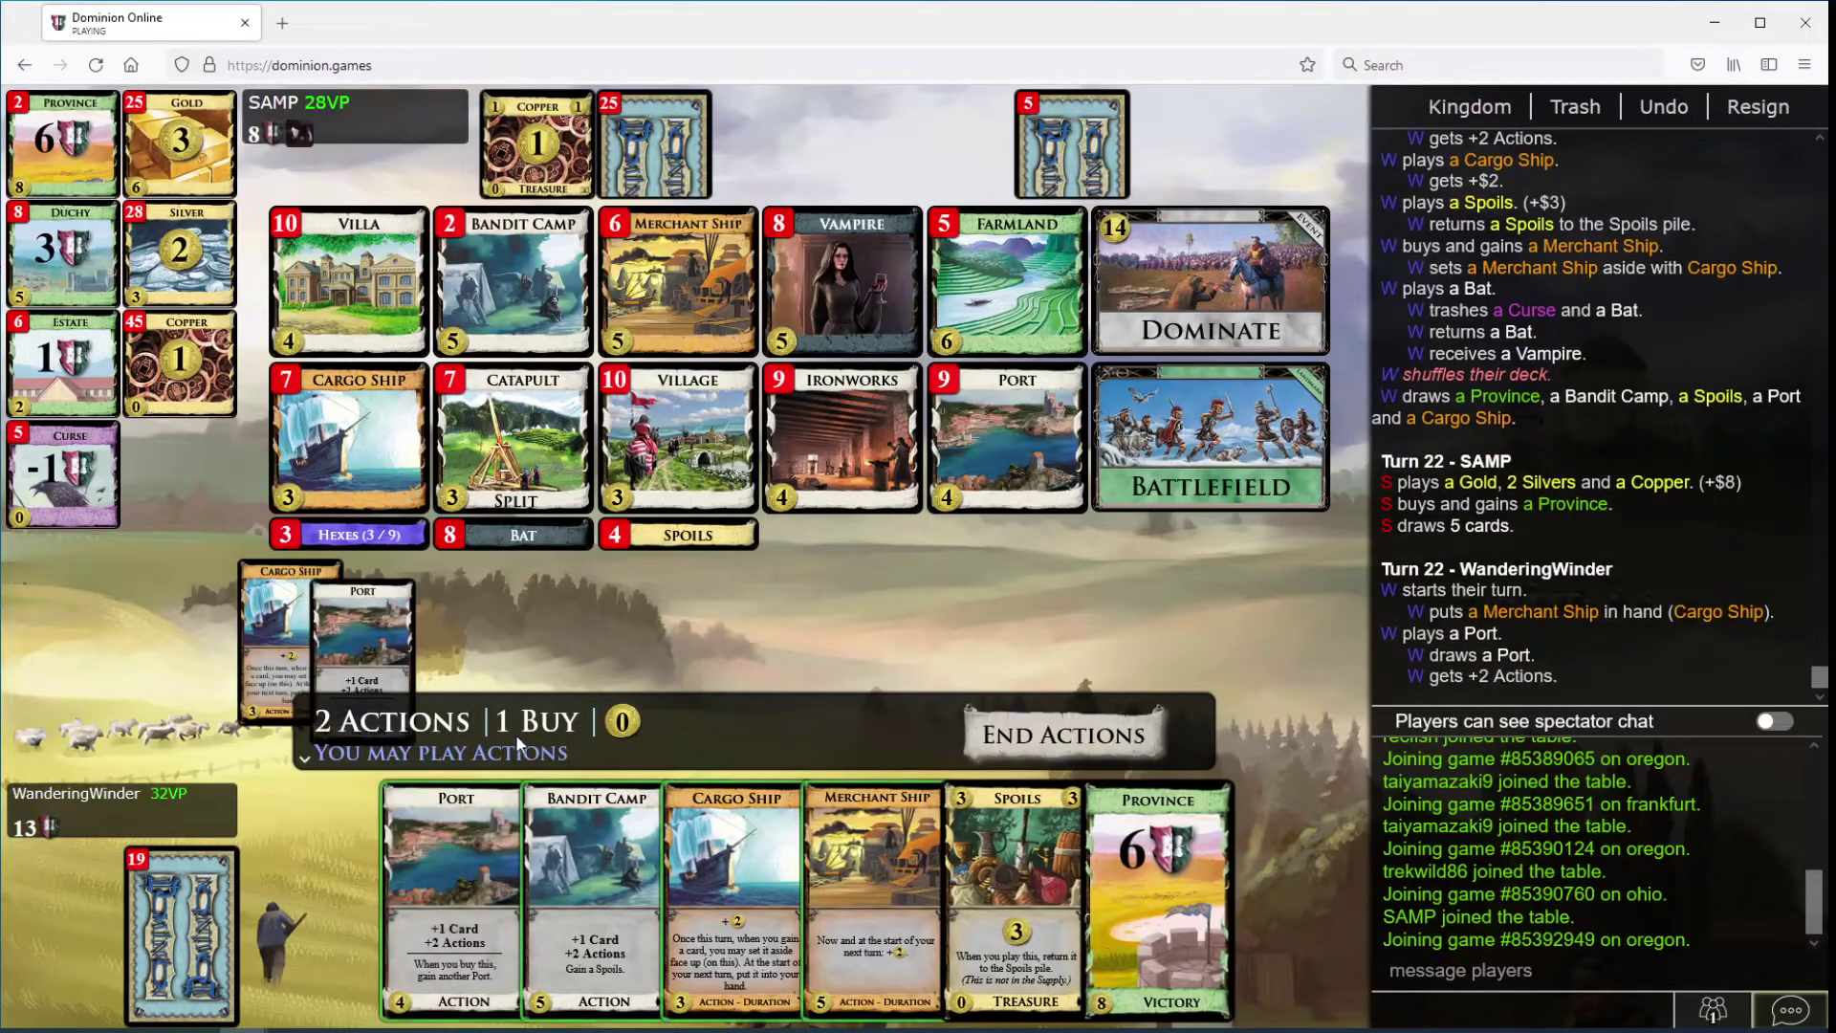
pyautogui.click(449, 821)
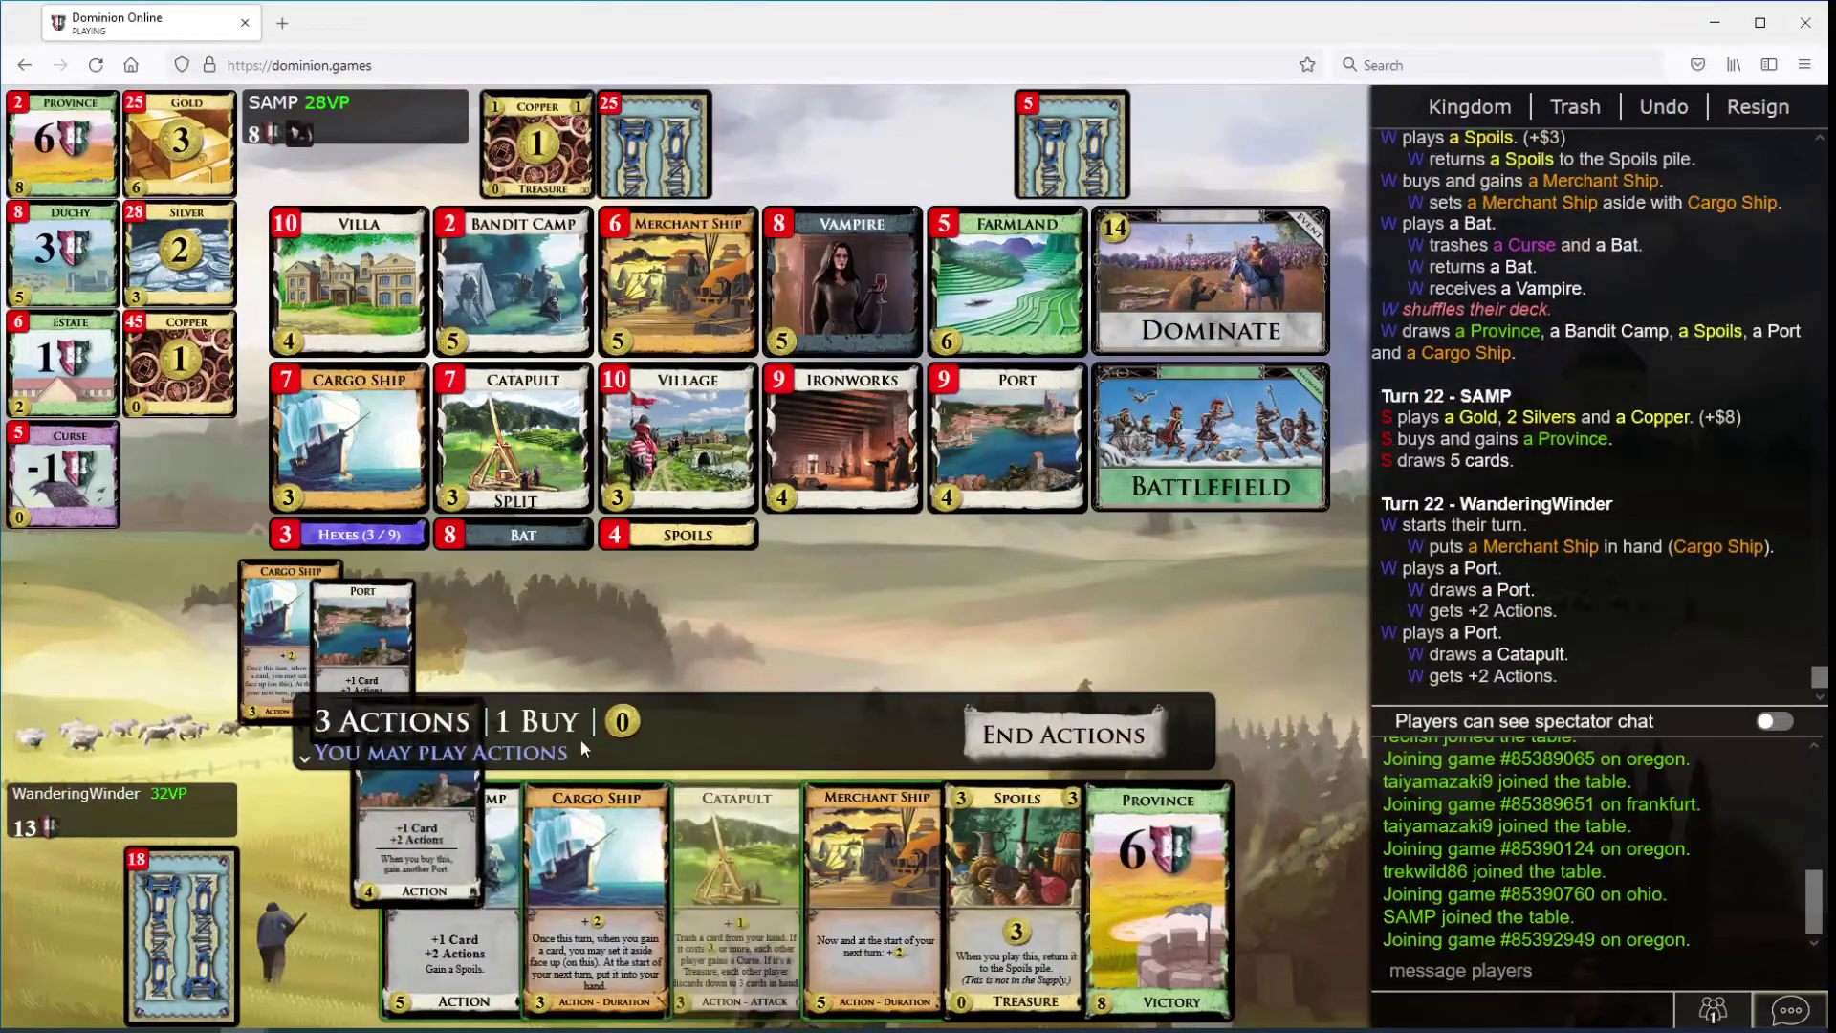
pyautogui.click(588, 800)
pyautogui.click(483, 833)
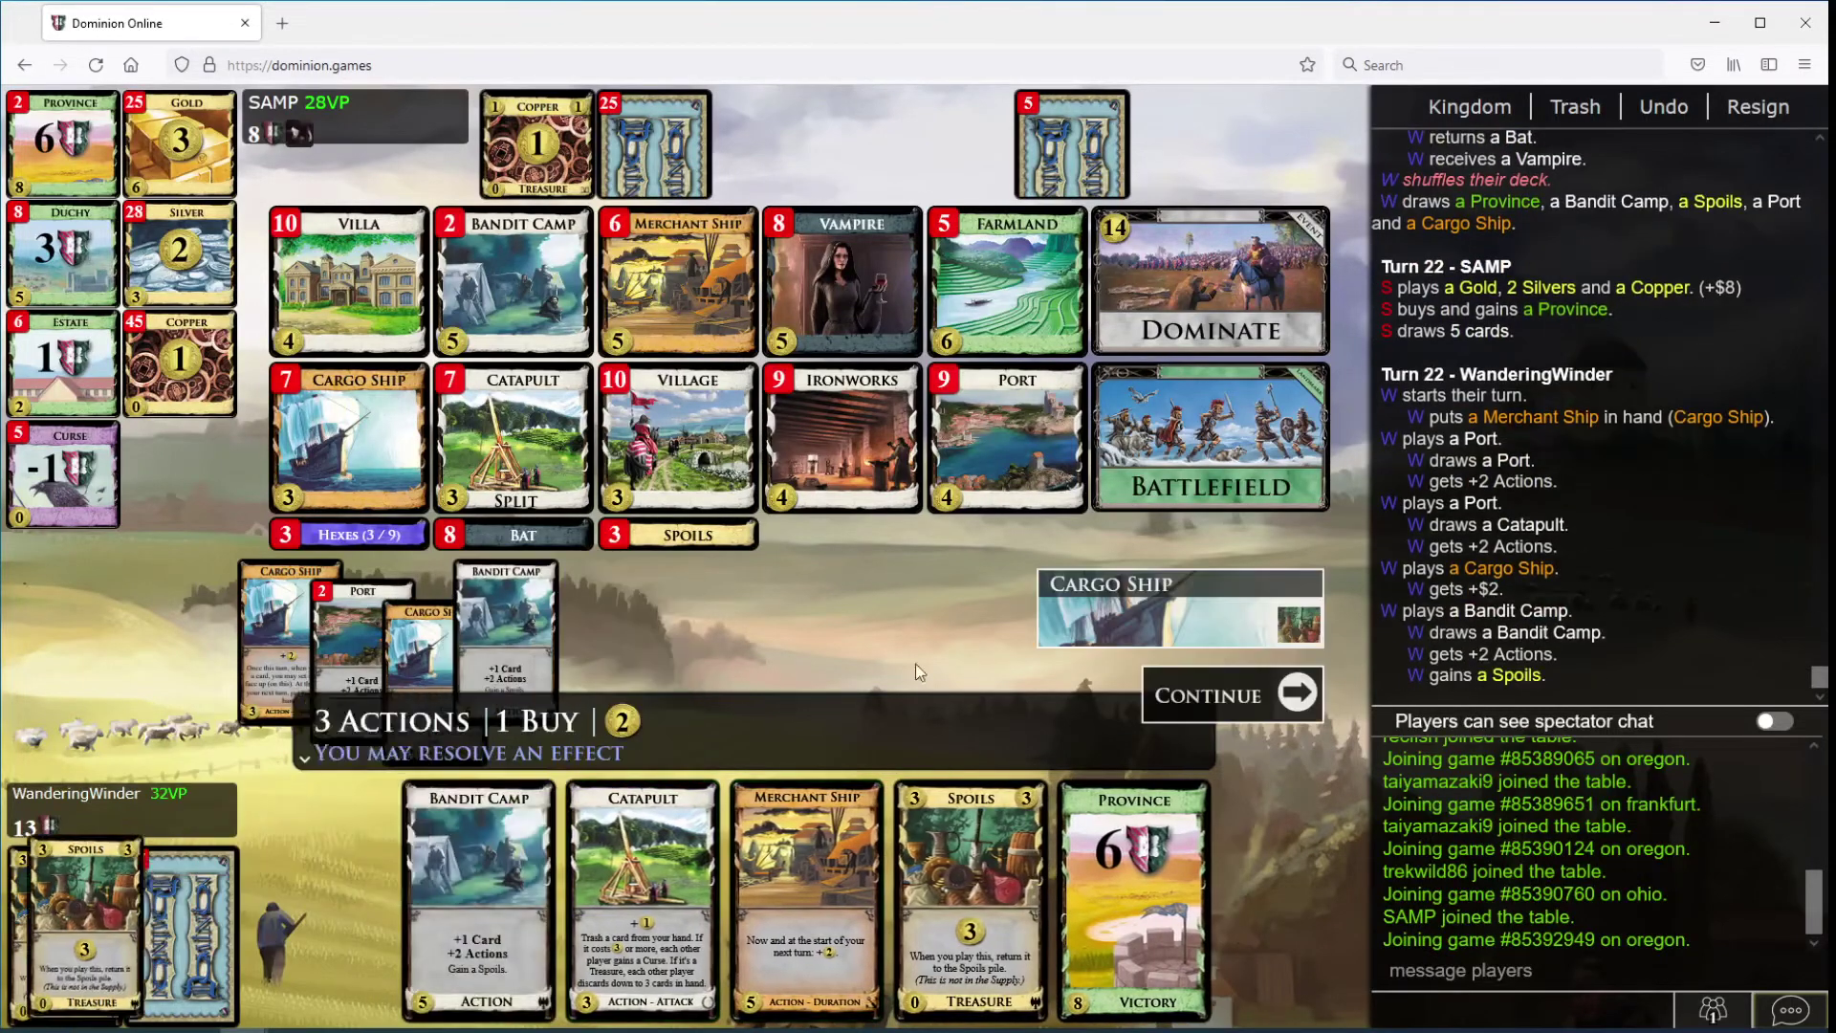
pyautogui.click(1177, 610)
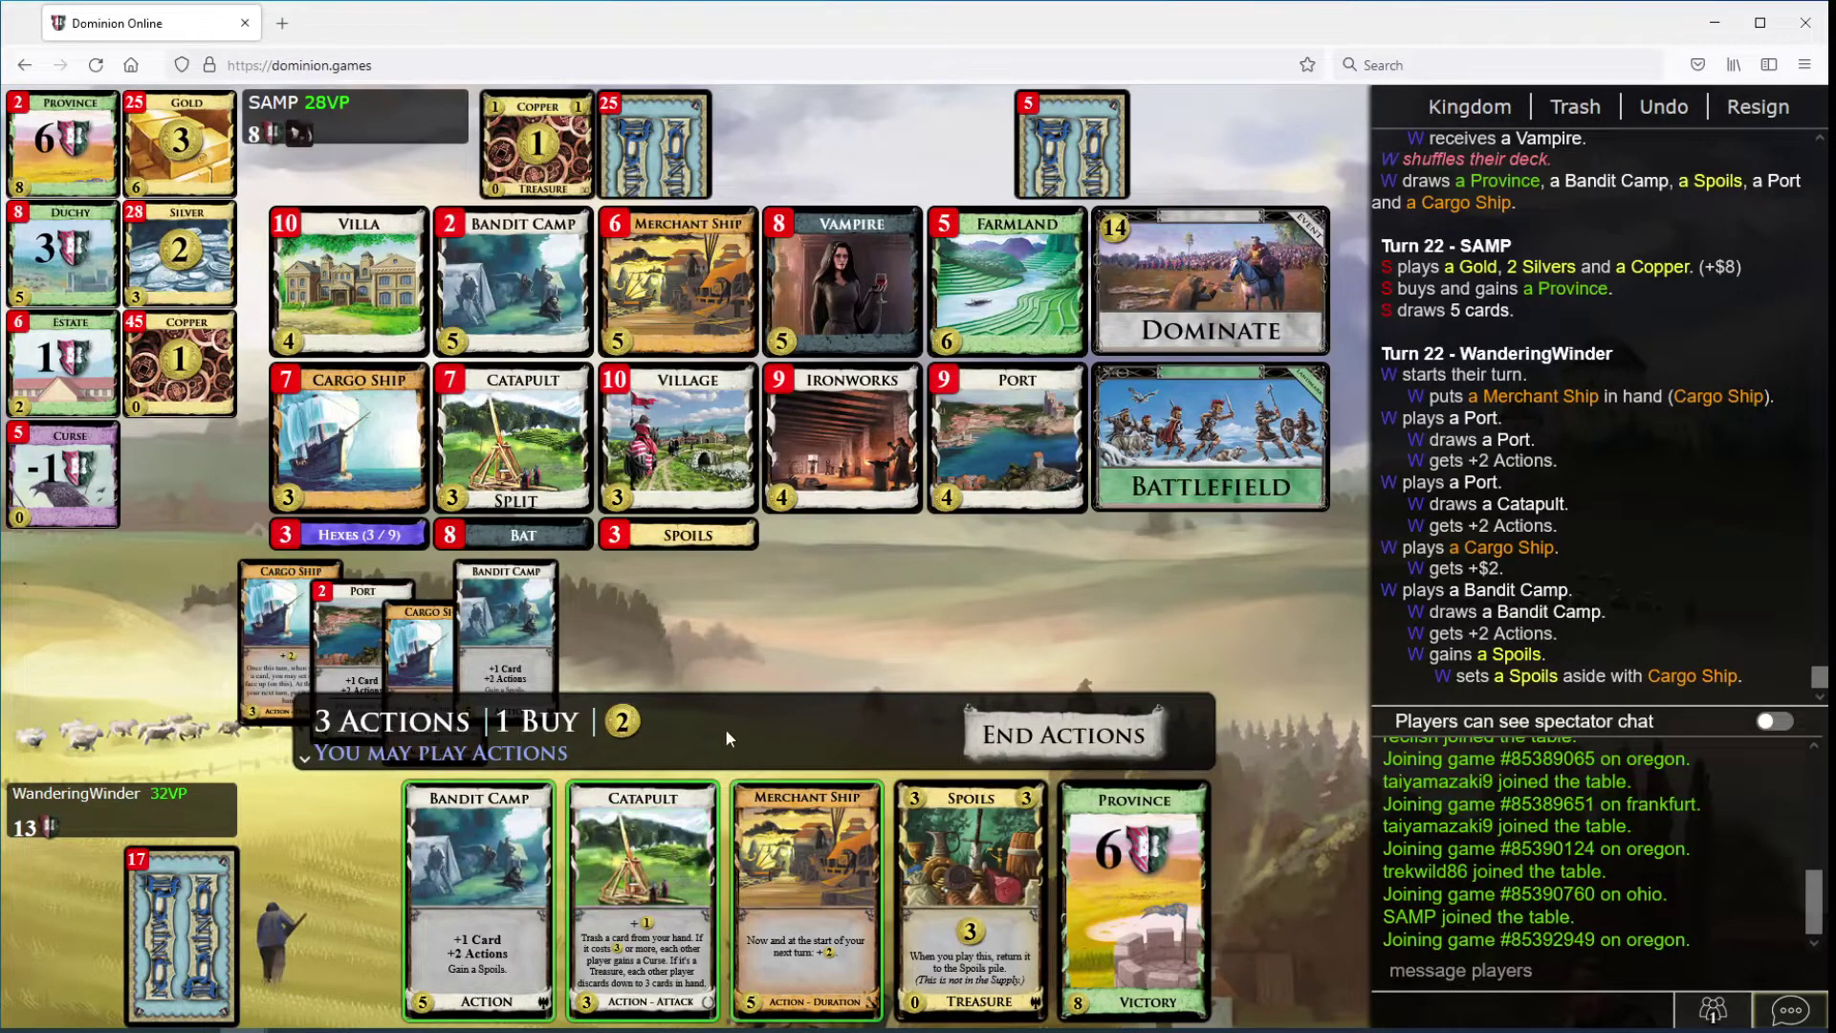
# Step: Play Catapult trashing a Bandit Camp to curse SAMP, then Merchant Ship and Spoils, and buy a Province
pyautogui.click(653, 829)
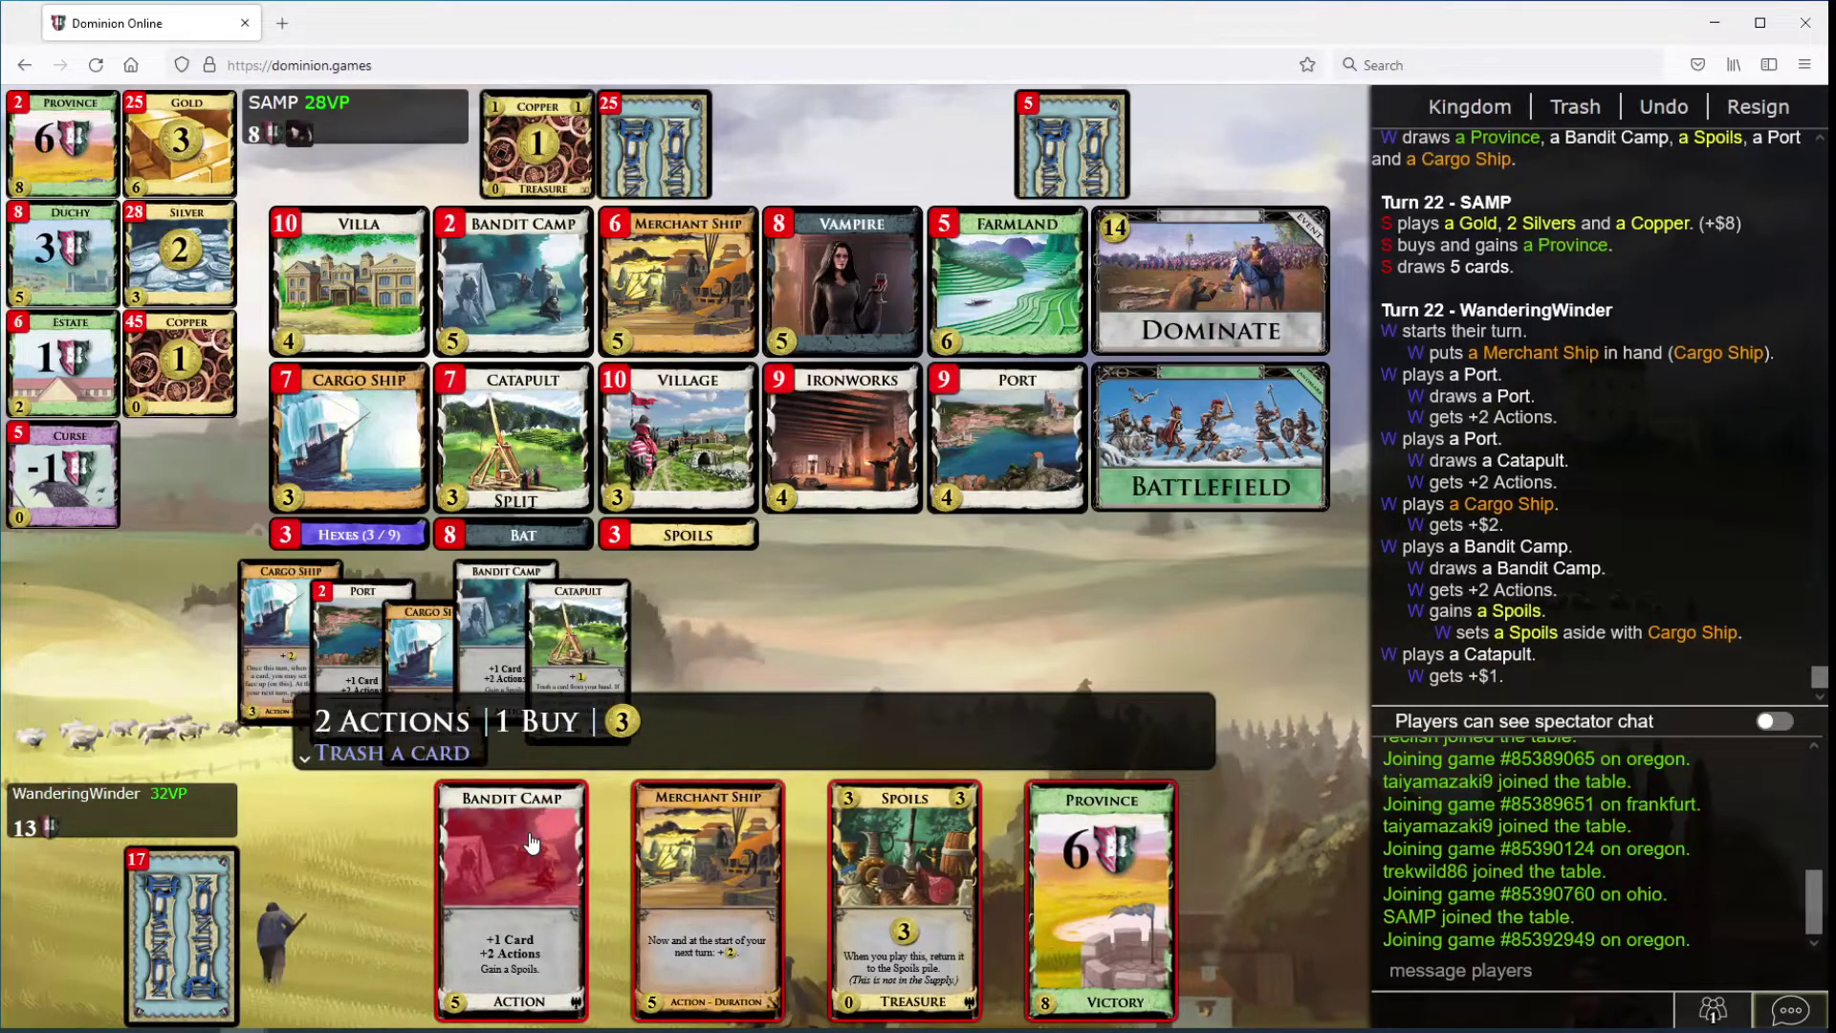
pyautogui.click(529, 844)
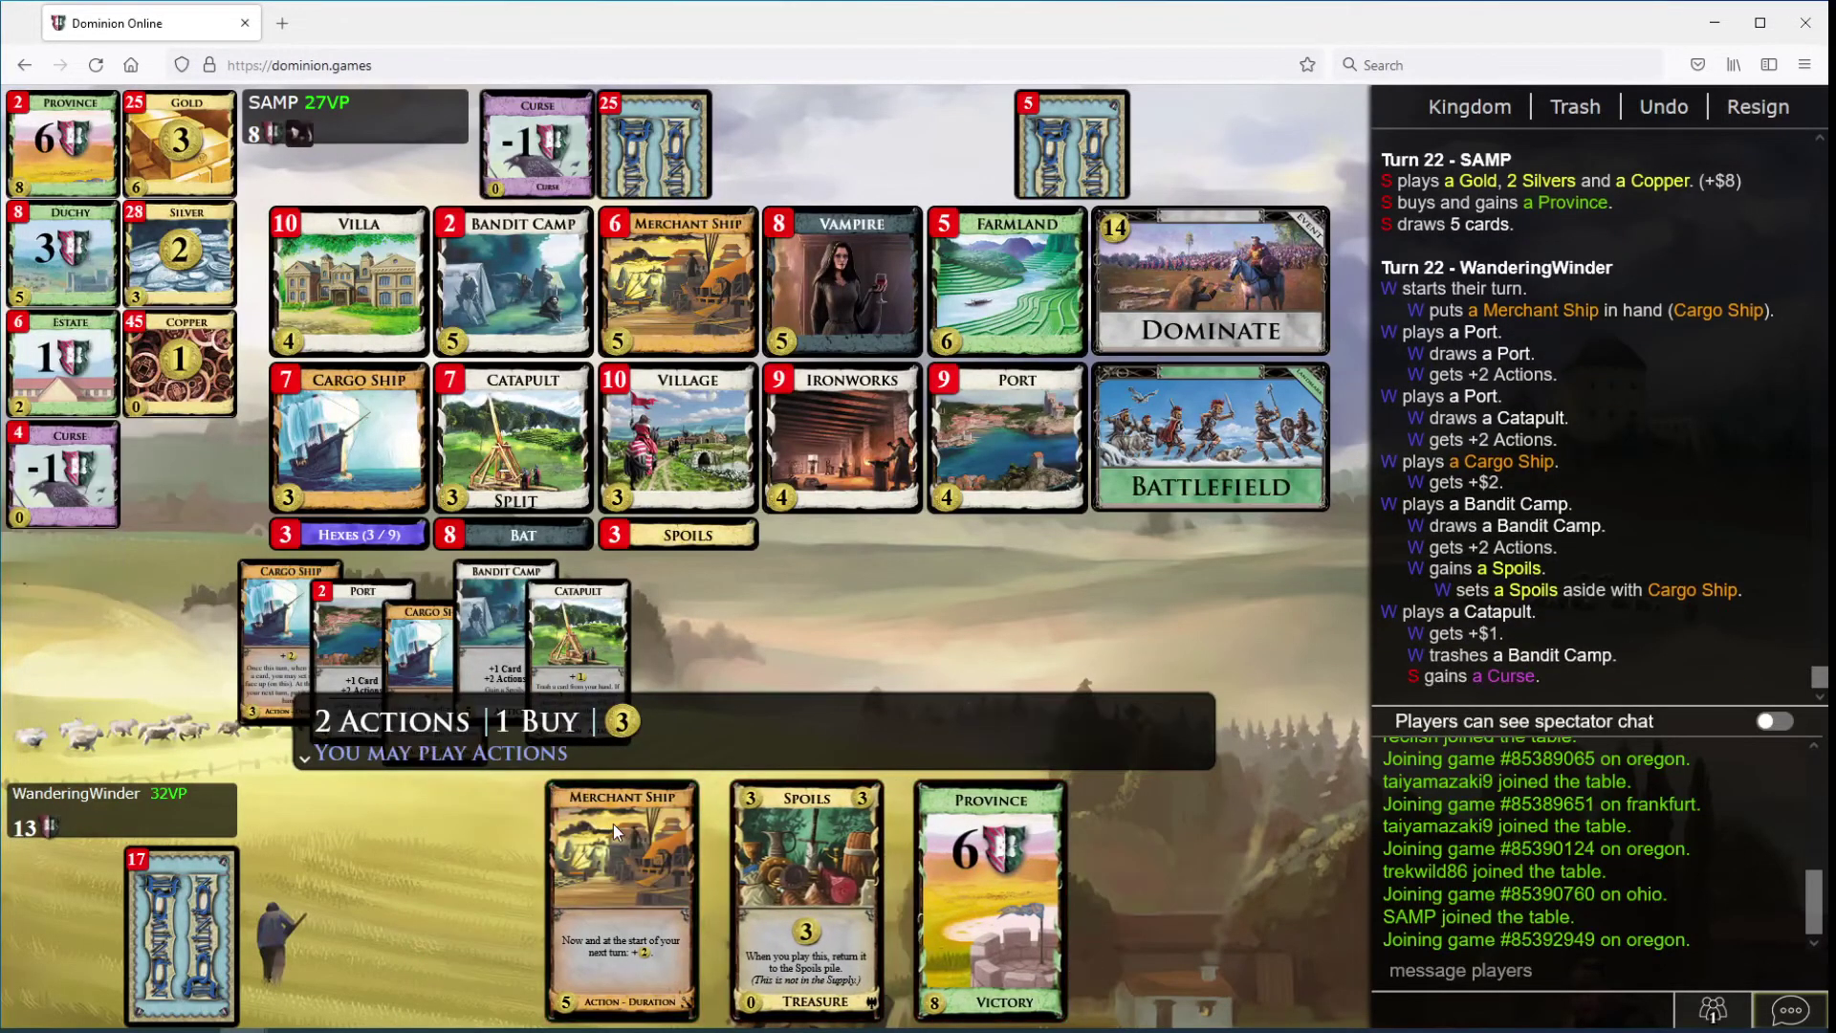
pyautogui.click(612, 825)
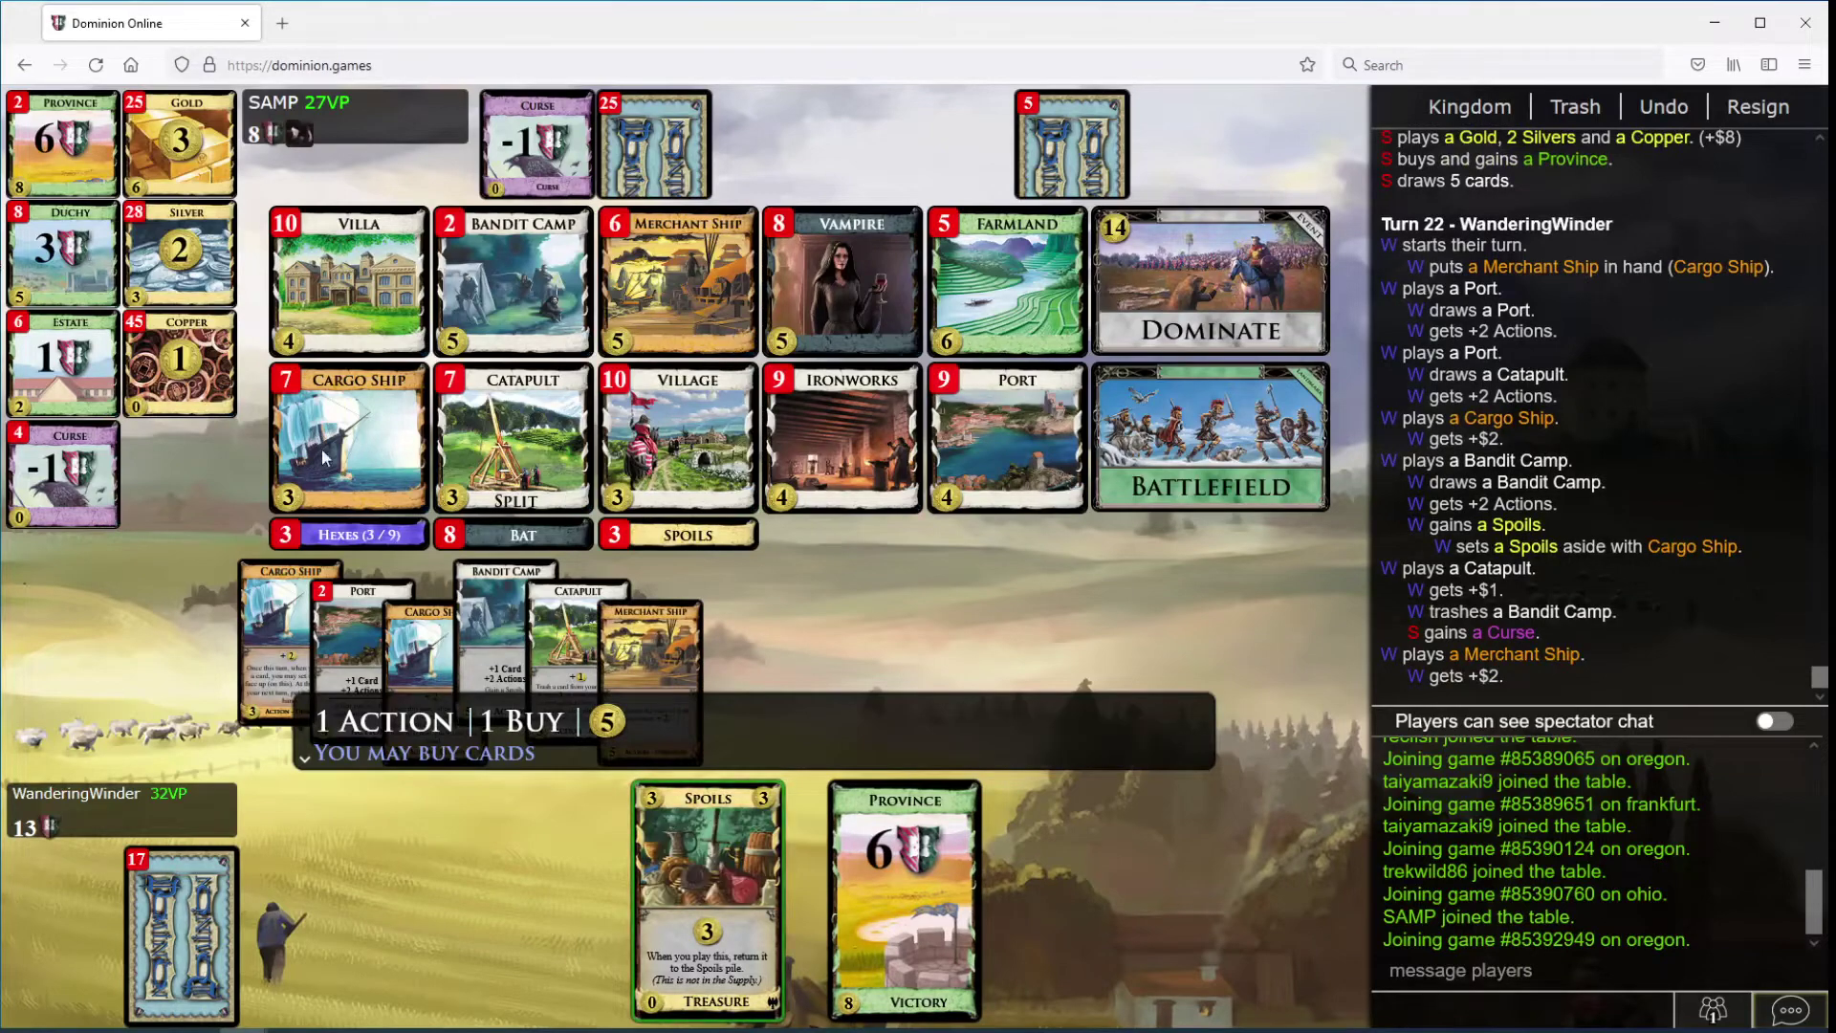
pyautogui.click(707, 889)
pyautogui.click(61, 143)
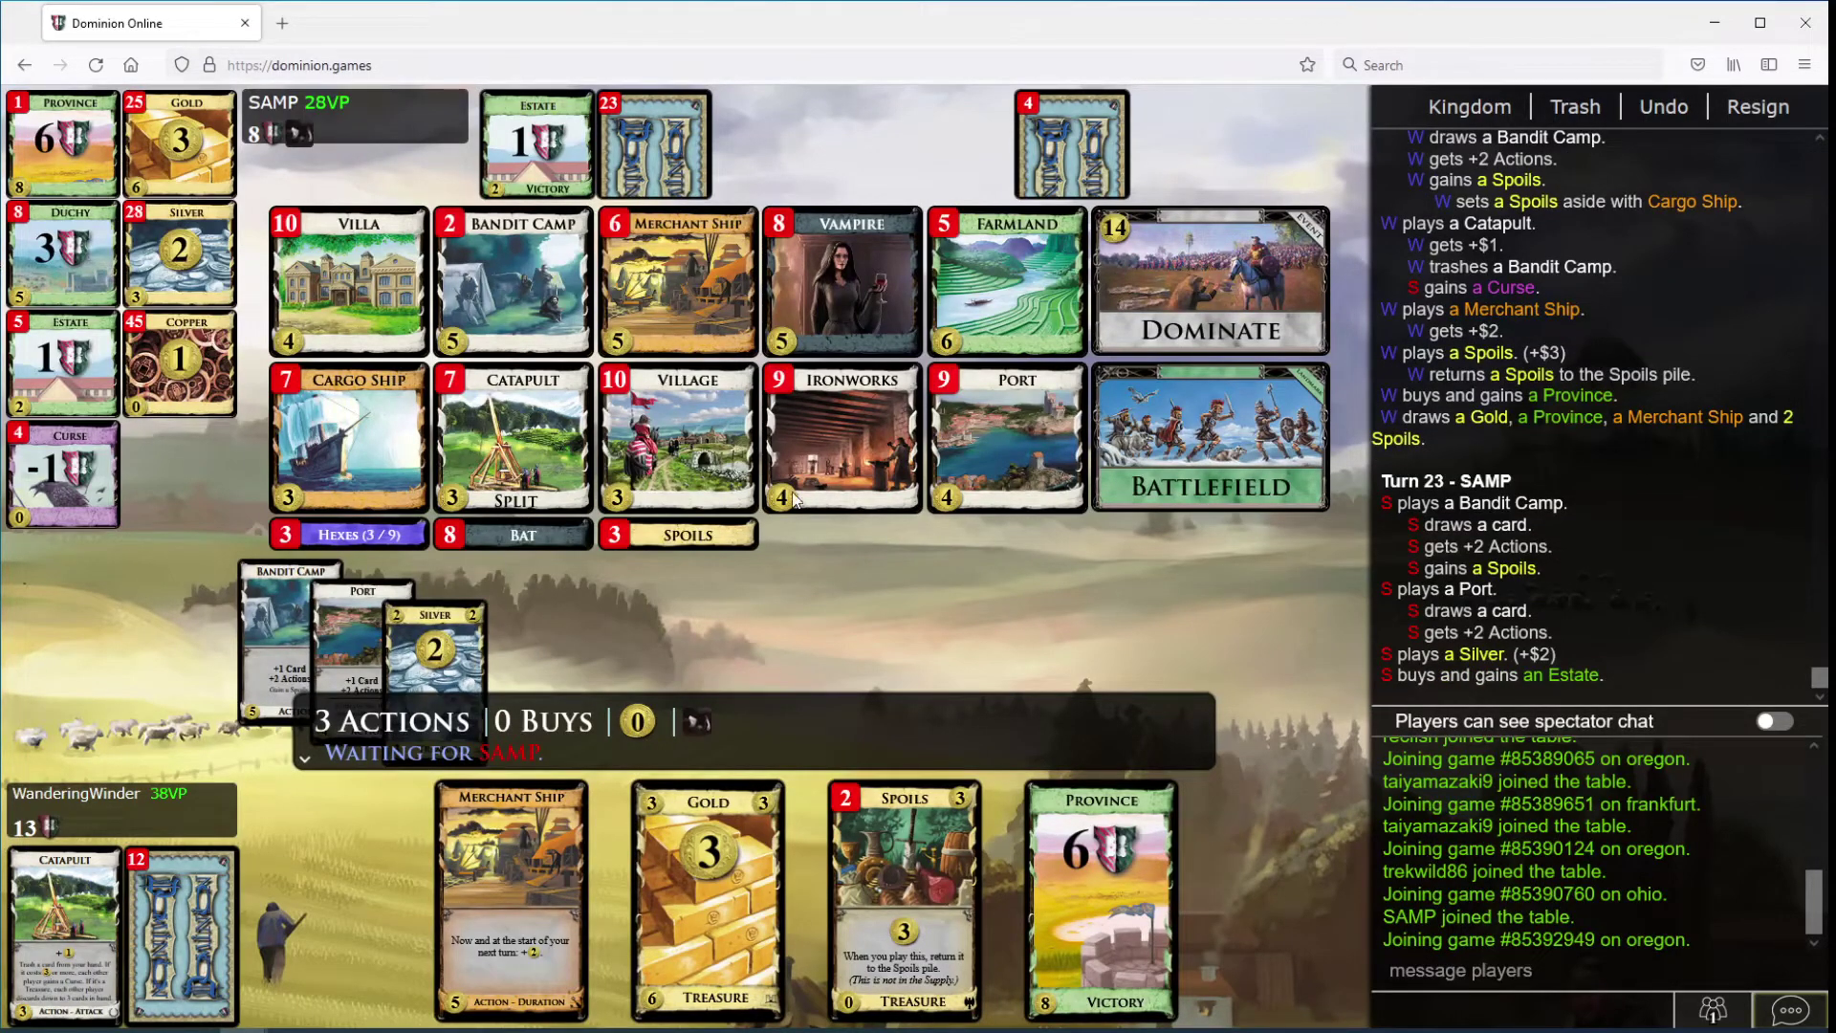
# Step: Play Merchant Ship, Gold and all three Spoils, then buy the Dominate event with 16 coins
pyautogui.click(555, 819)
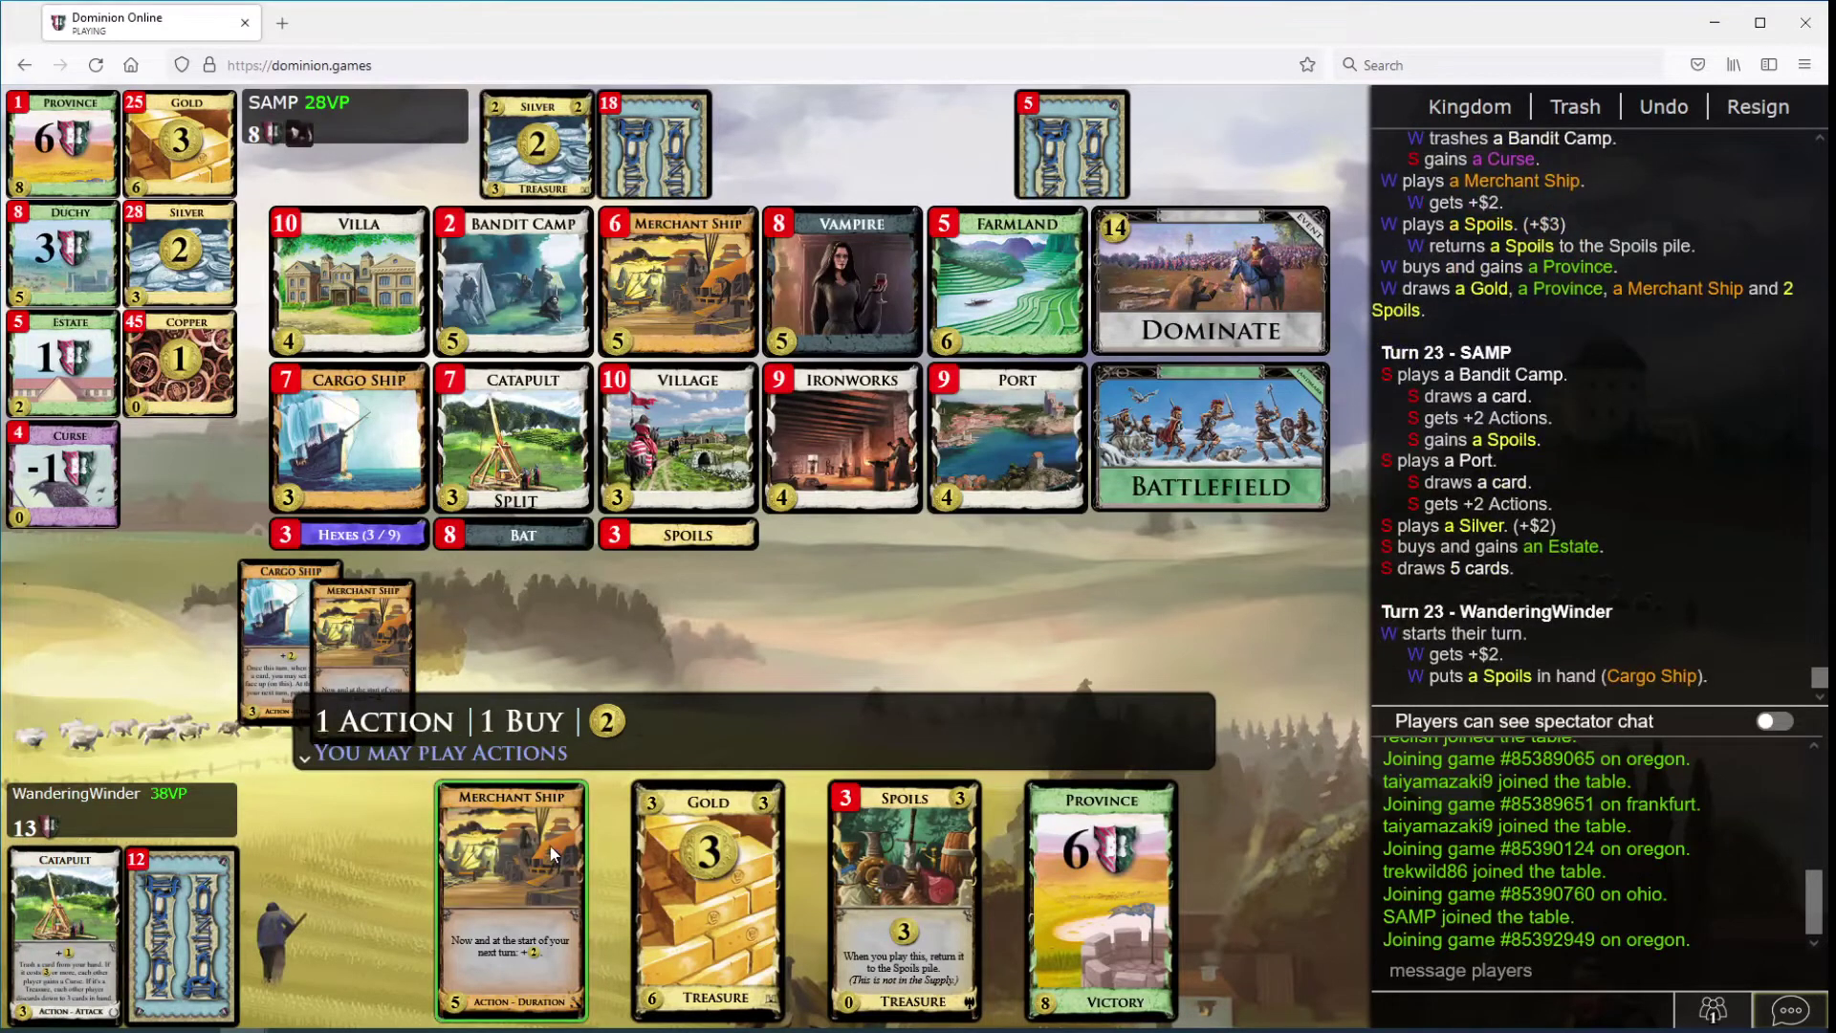
pyautogui.click(620, 861)
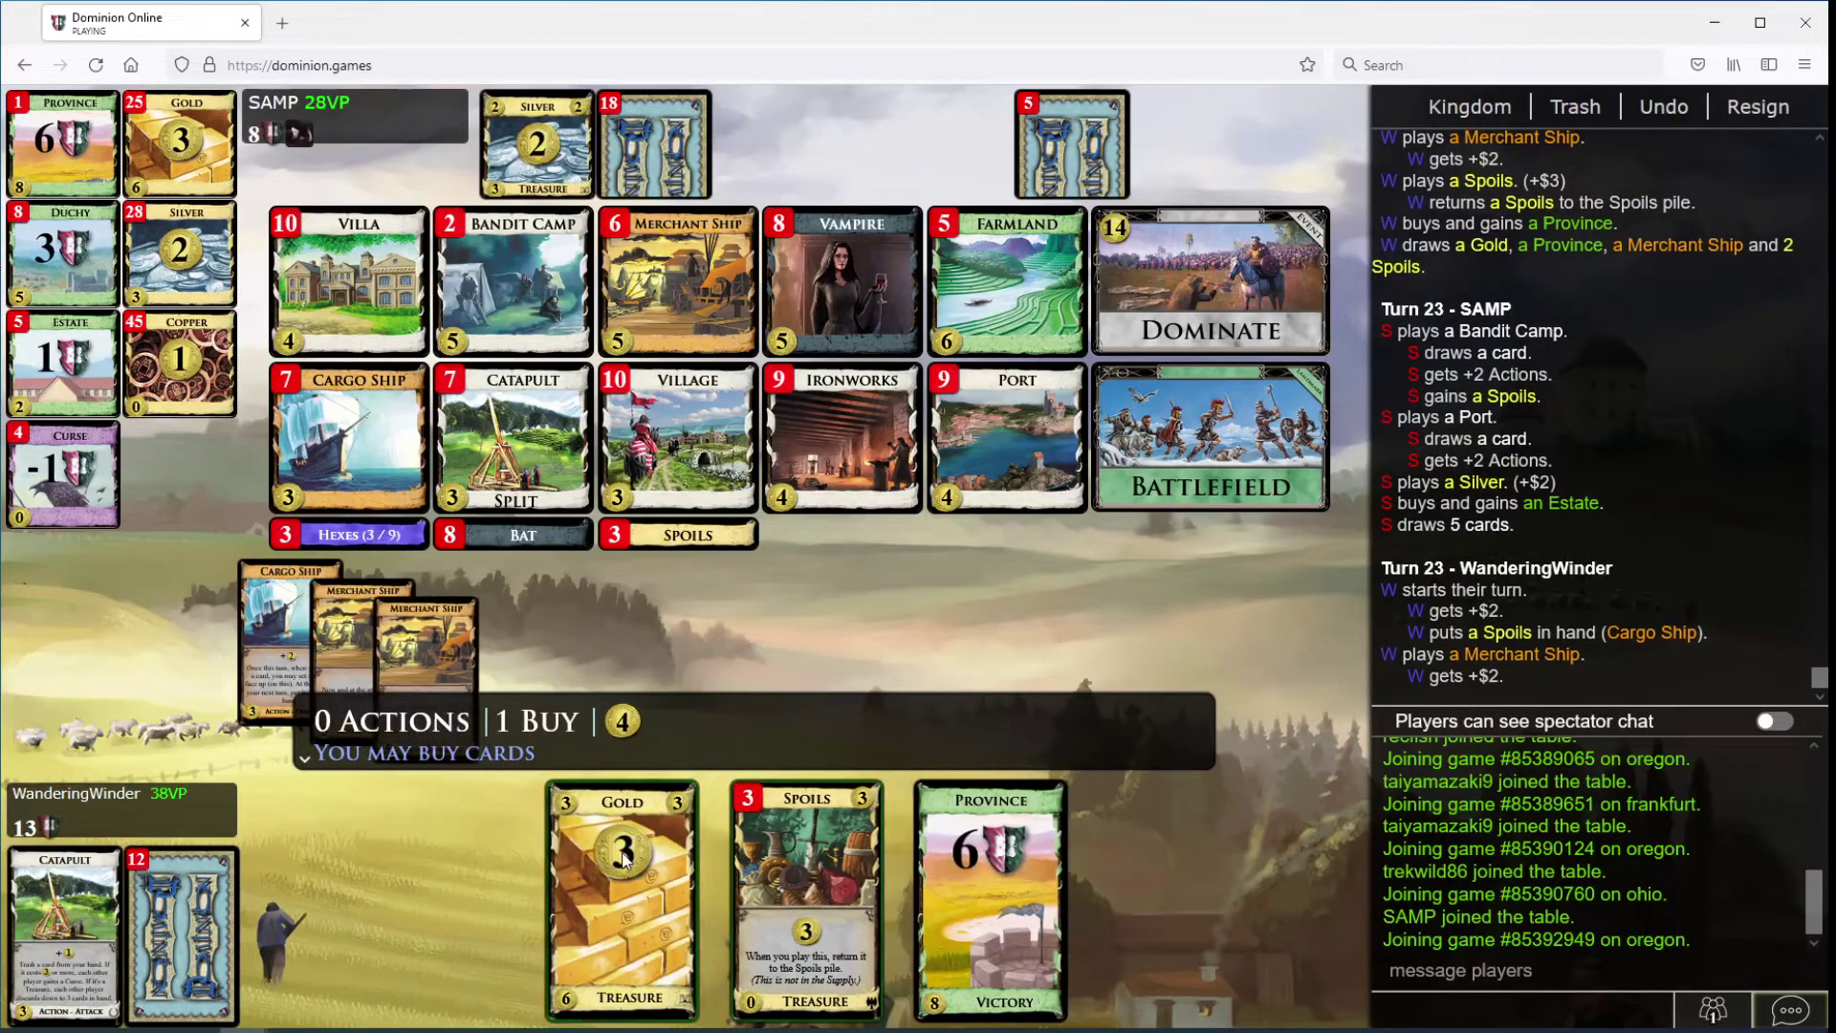
pyautogui.click(669, 854)
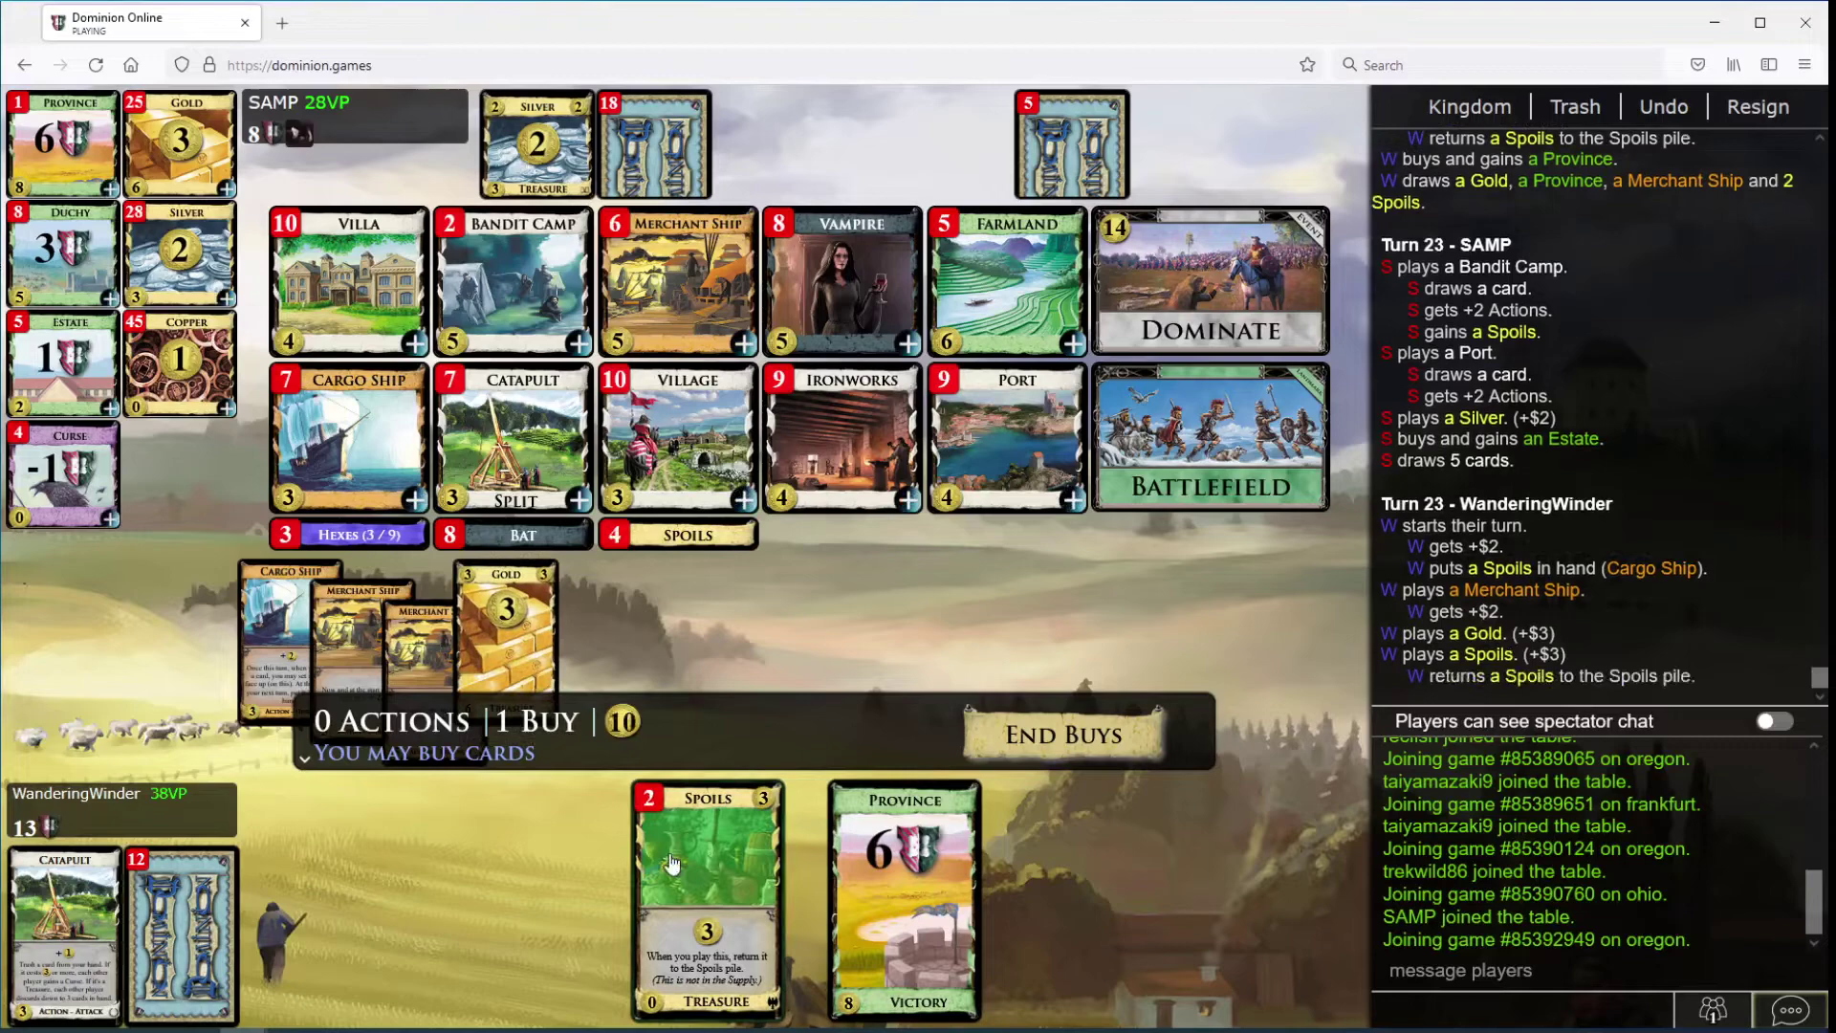
pyautogui.click(692, 844)
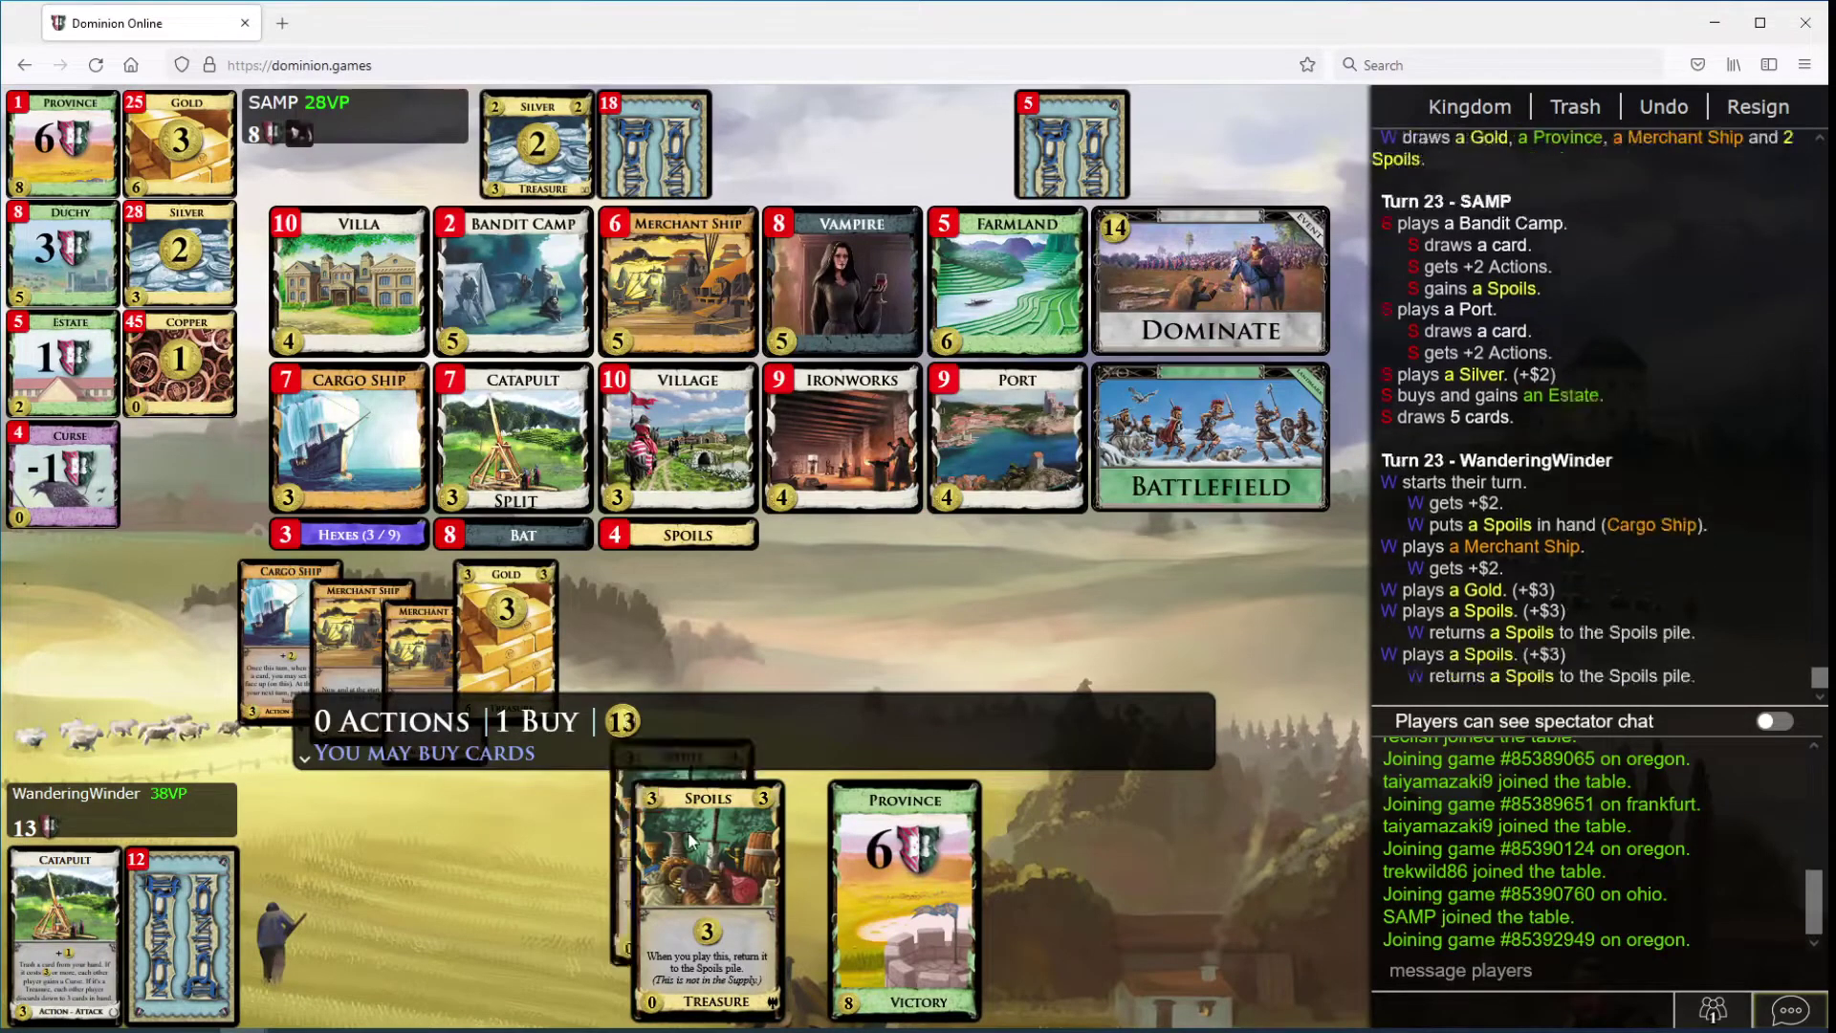
pyautogui.click(701, 845)
pyautogui.click(1236, 322)
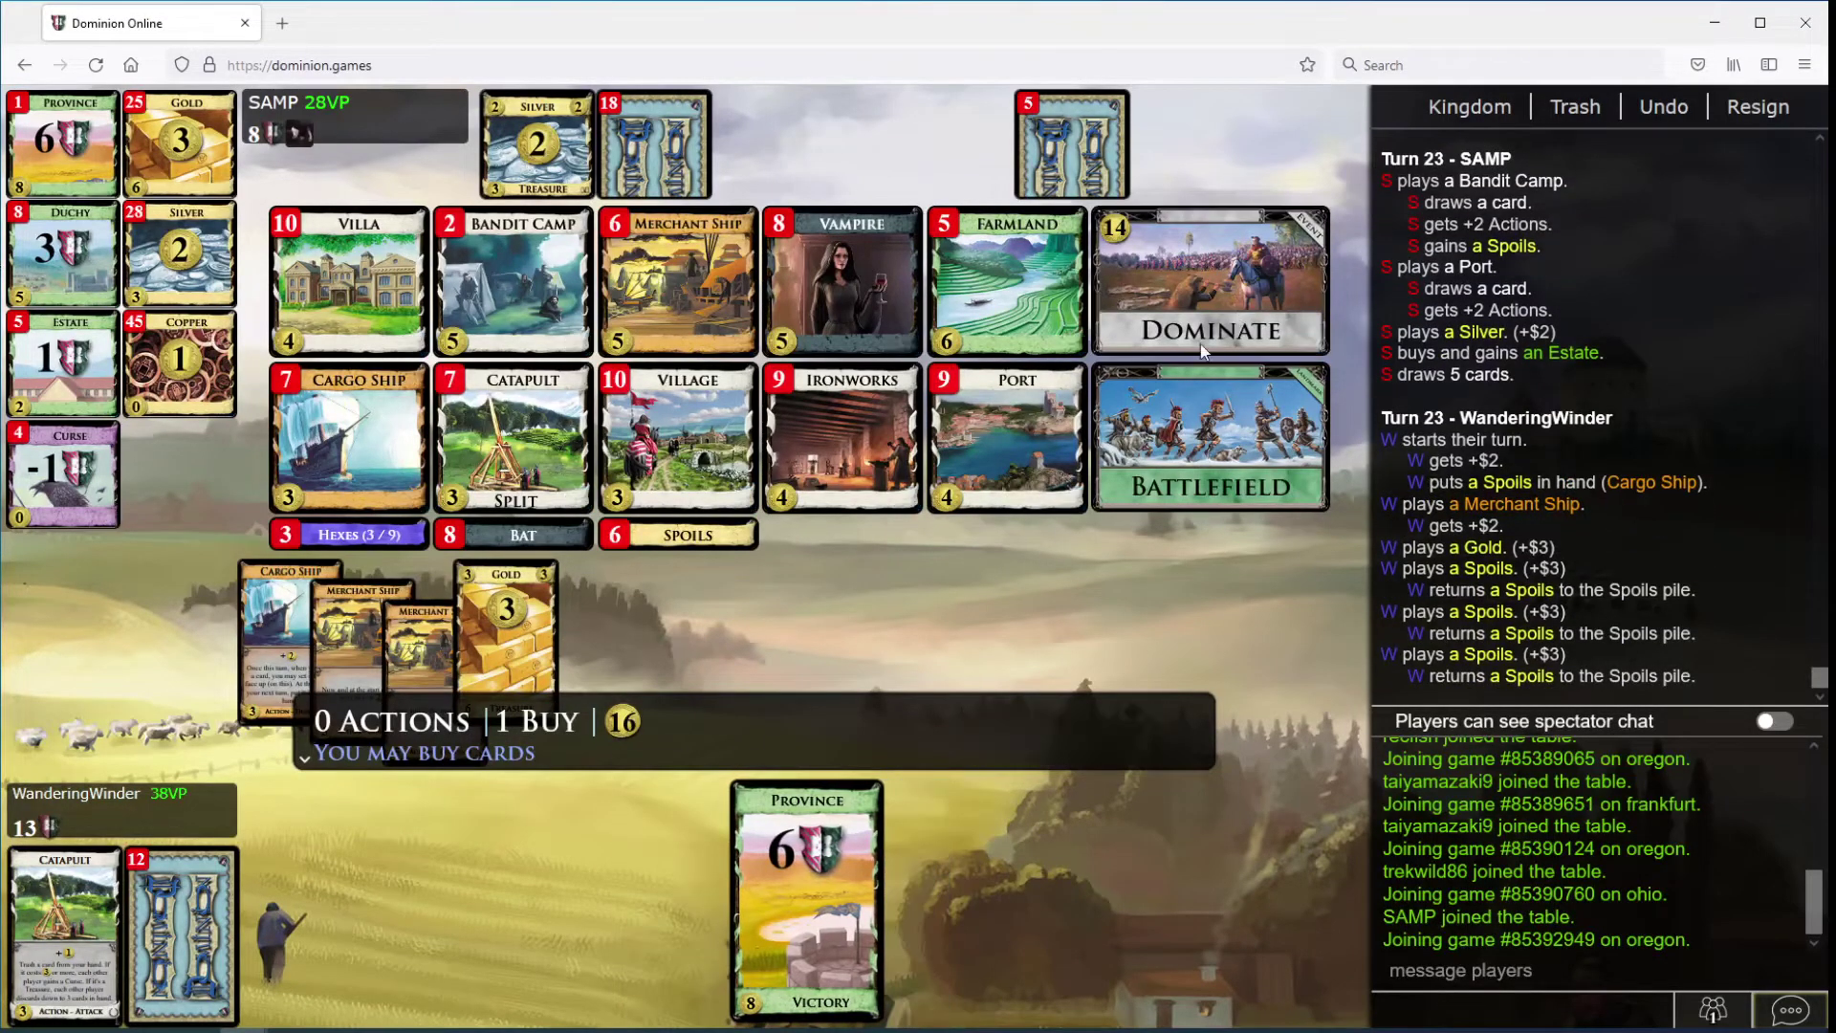